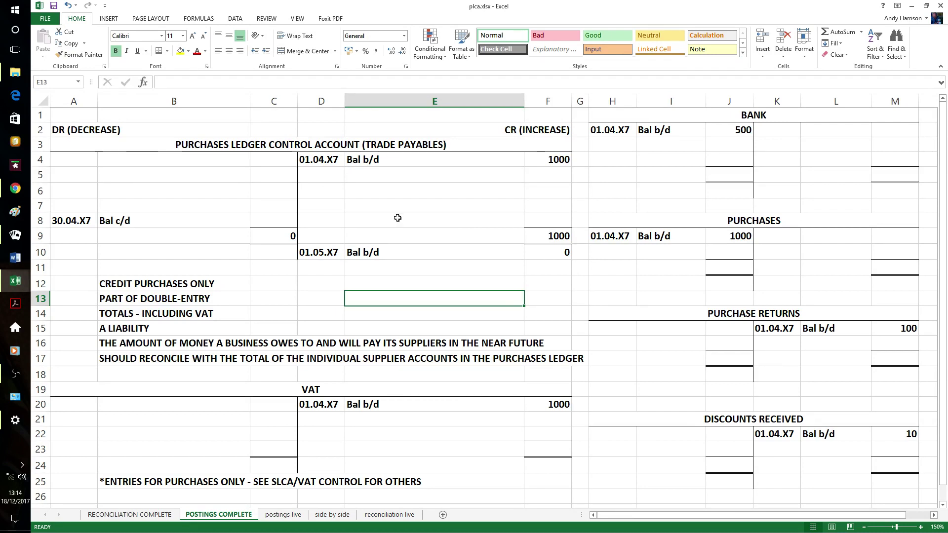
# Enter the date 30.04.X7 on the debit side of the Purchases account, below the opening balance, in cell H10.
pyautogui.click(610, 251)
pyautogui.write('30.')
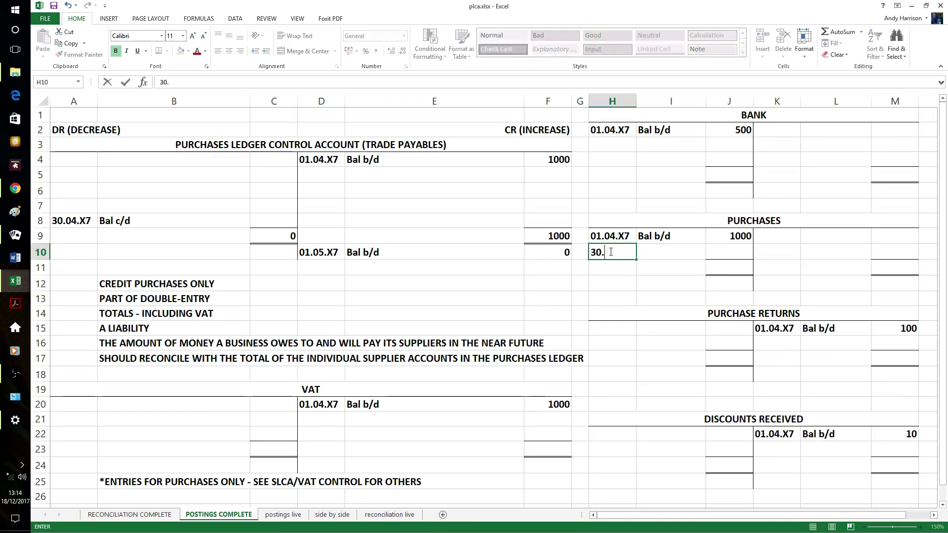
pyautogui.write('04')
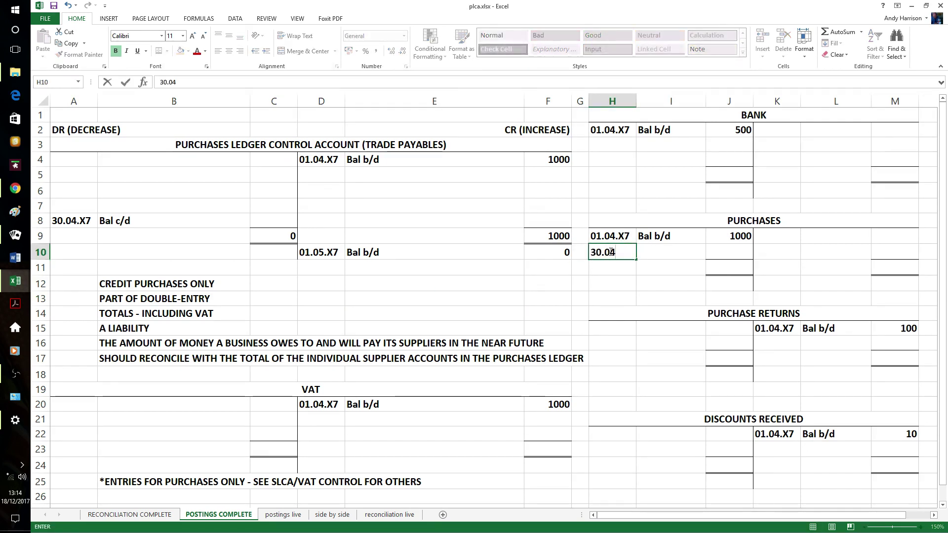
pyautogui.write('>X7')
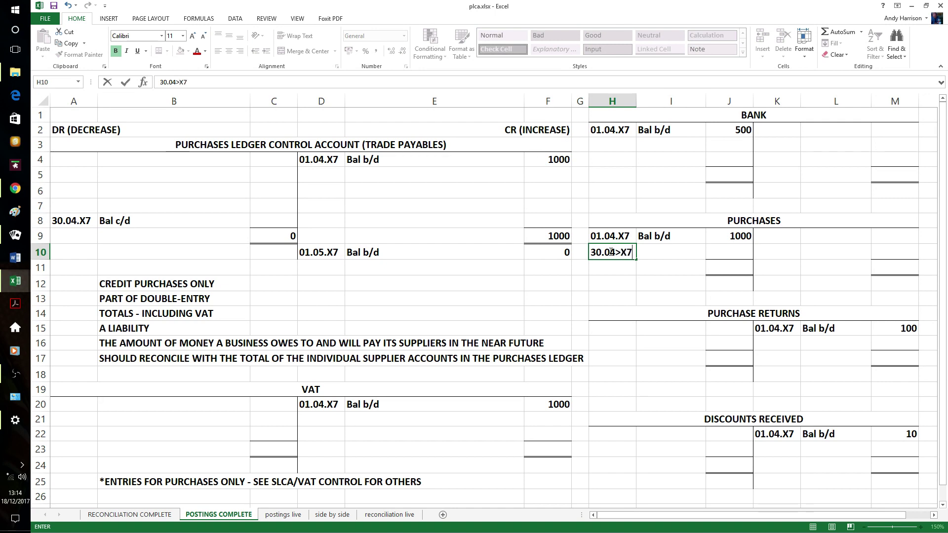
pyautogui.press('BackSpace')
pyautogui.press('BackSpace')
pyautogui.press('BackSpace')
pyautogui.write('.X7')
pyautogui.press('Tab')
# Complete the 30.04.X7 debit entry in the Purchases account with the description PDB/PLCA and the amount 1000.
pyautogui.write('PD')
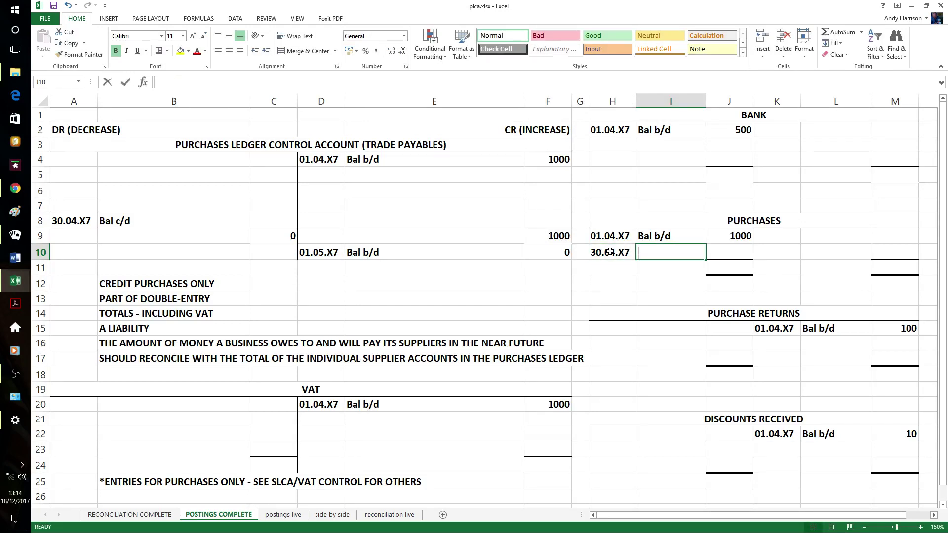
pyautogui.write('B')
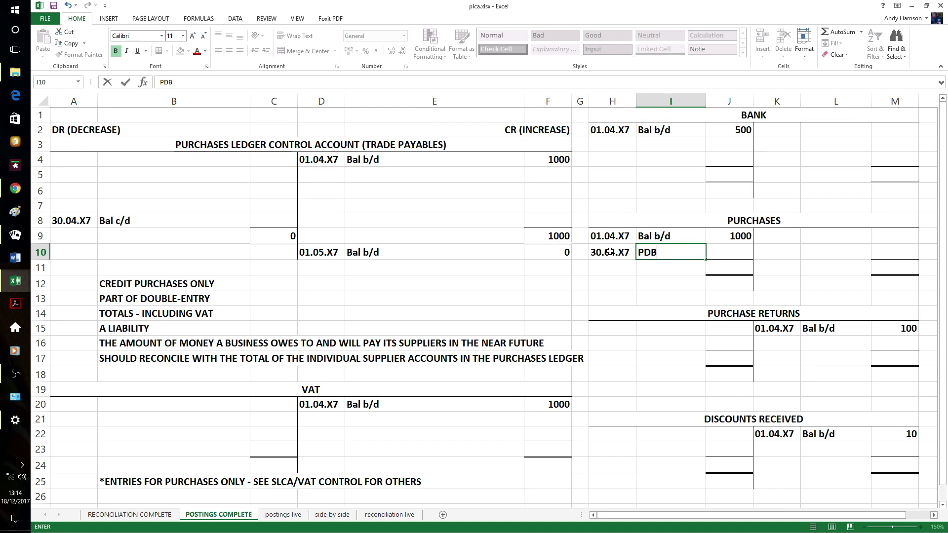
pyautogui.write('/PLCA')
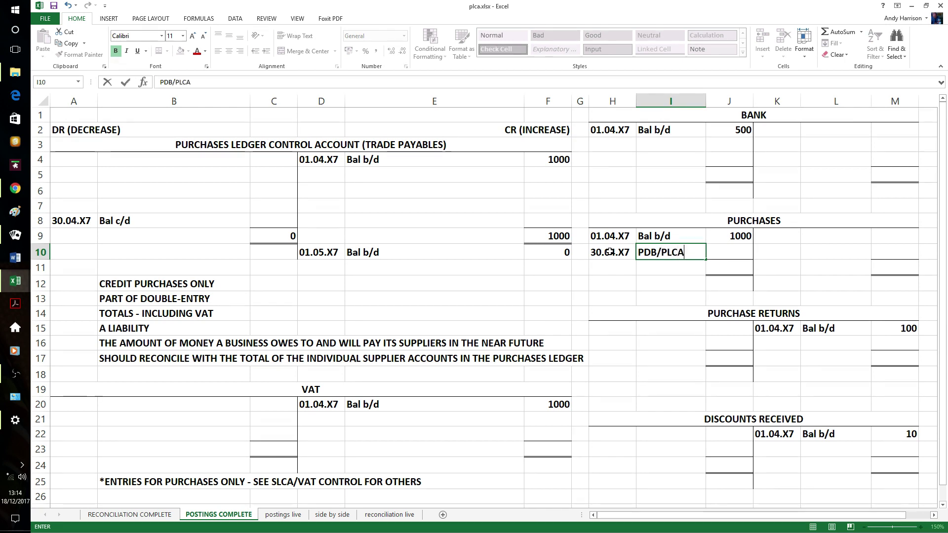
pyautogui.press('Tab')
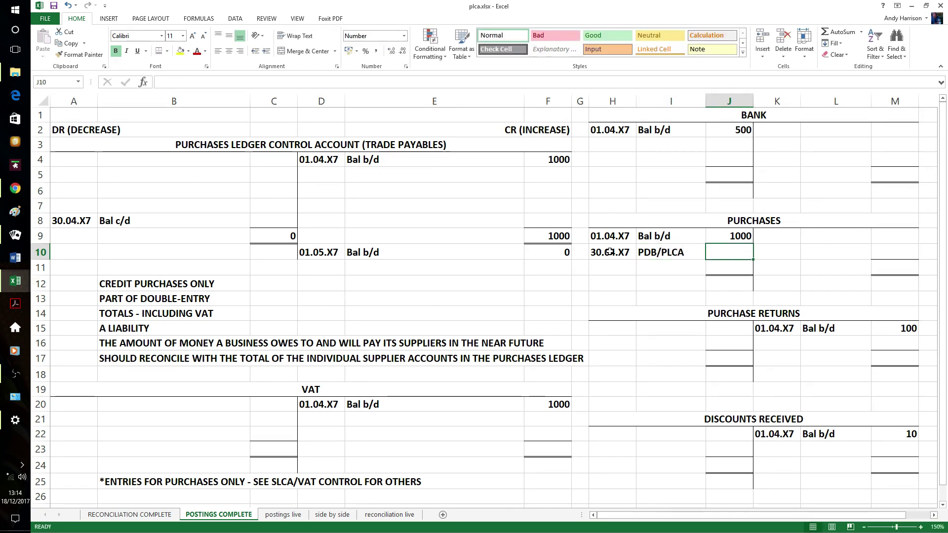
pyautogui.write('1000')
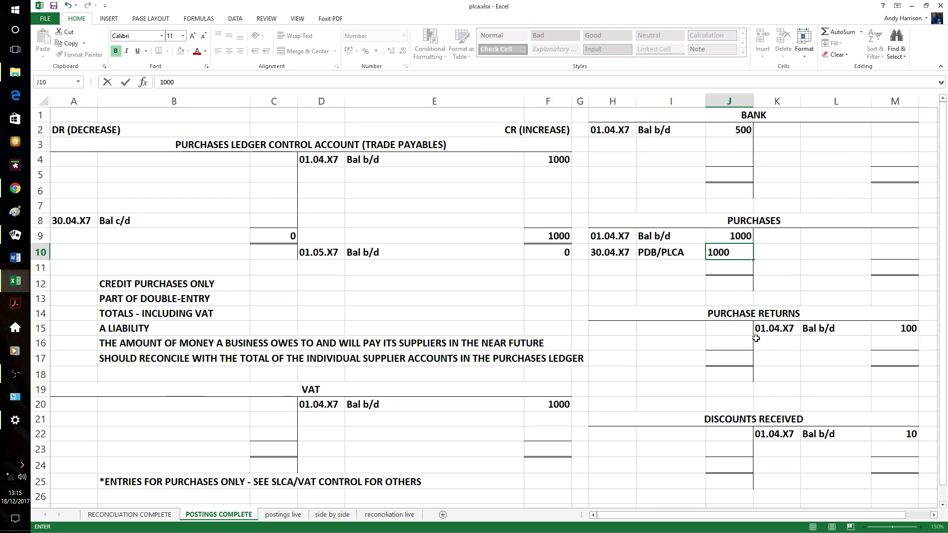
pyautogui.click(683, 299)
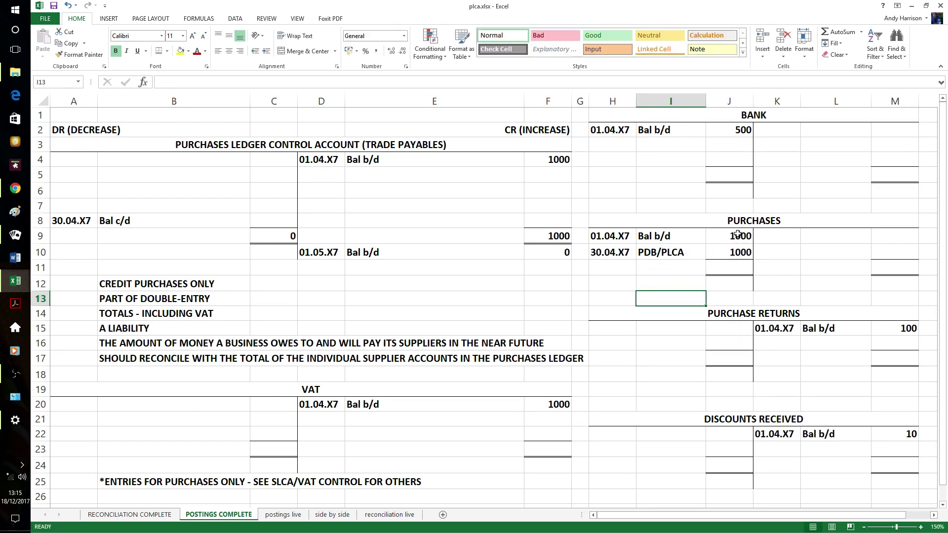
# Post a debit entry in row 20 of the VAT account, dated 30.04.X7, described Purchased/PDB, for 200.
pyautogui.click(79, 404)
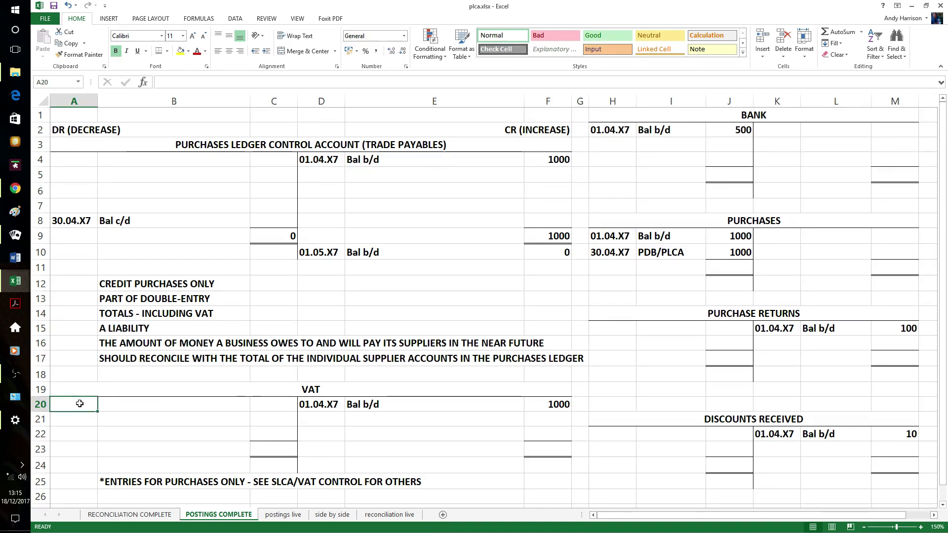
pyautogui.write('30')
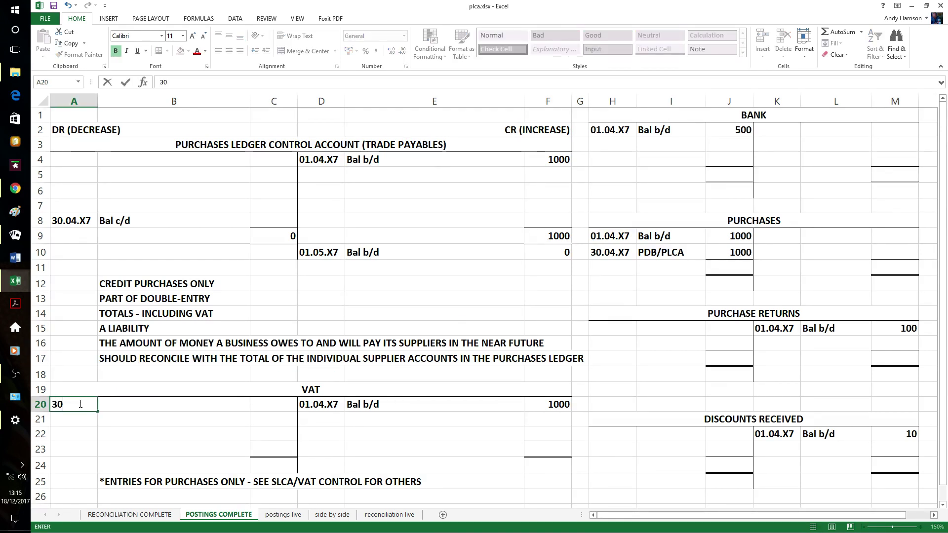
pyautogui.write('.04.X7')
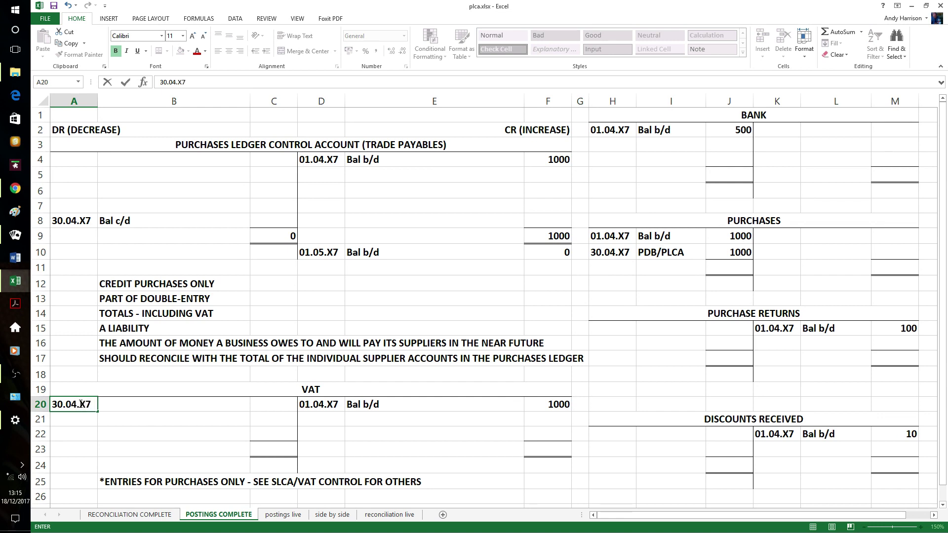
pyautogui.press('Tab')
pyautogui.write('Pu')
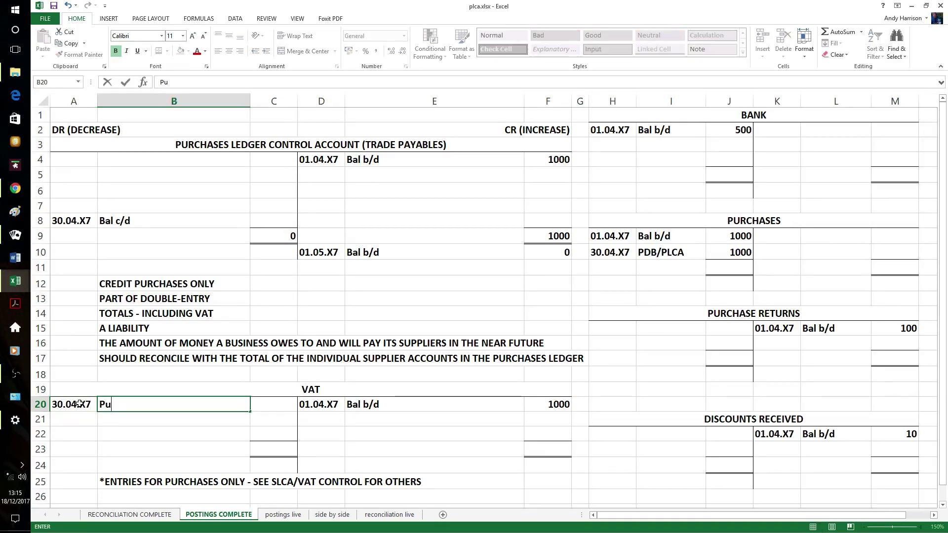
pyautogui.write('rchased/PDB')
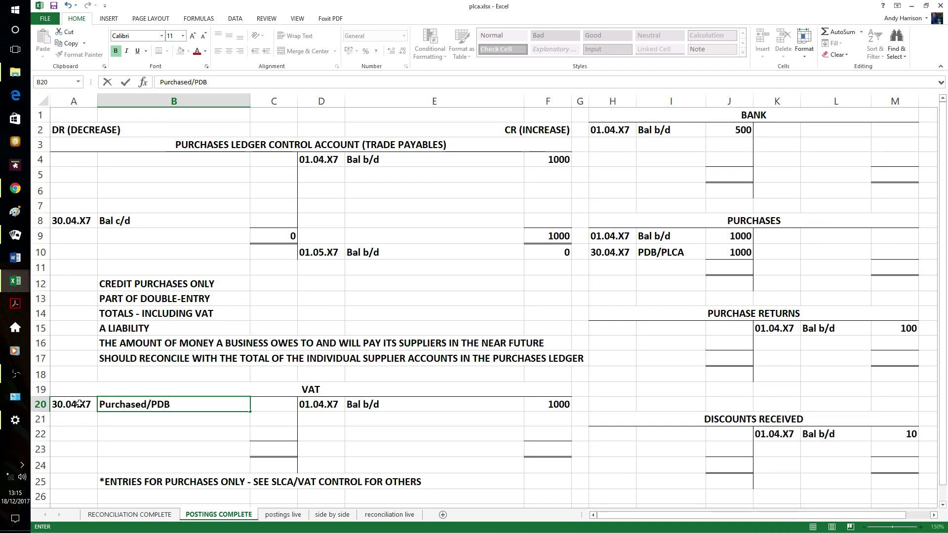
pyautogui.press('Tab')
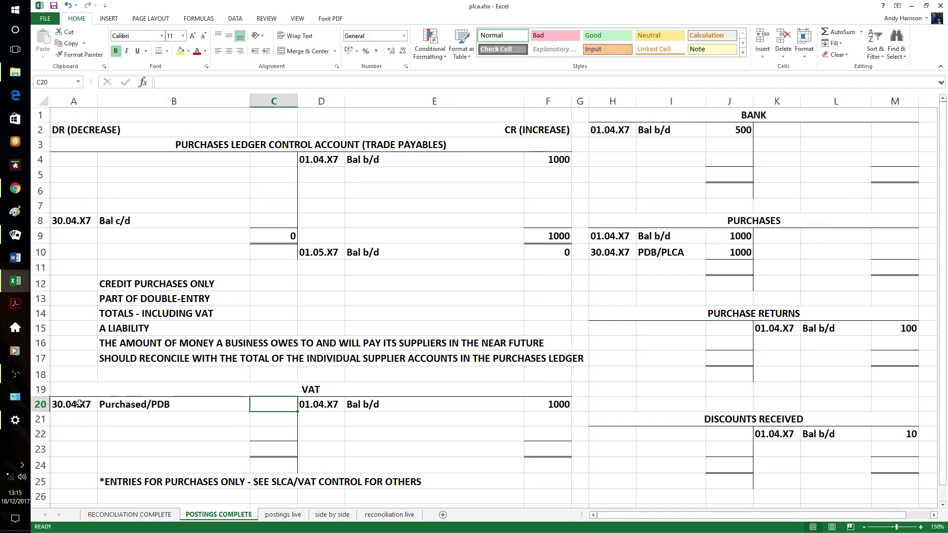
pyautogui.write('200')
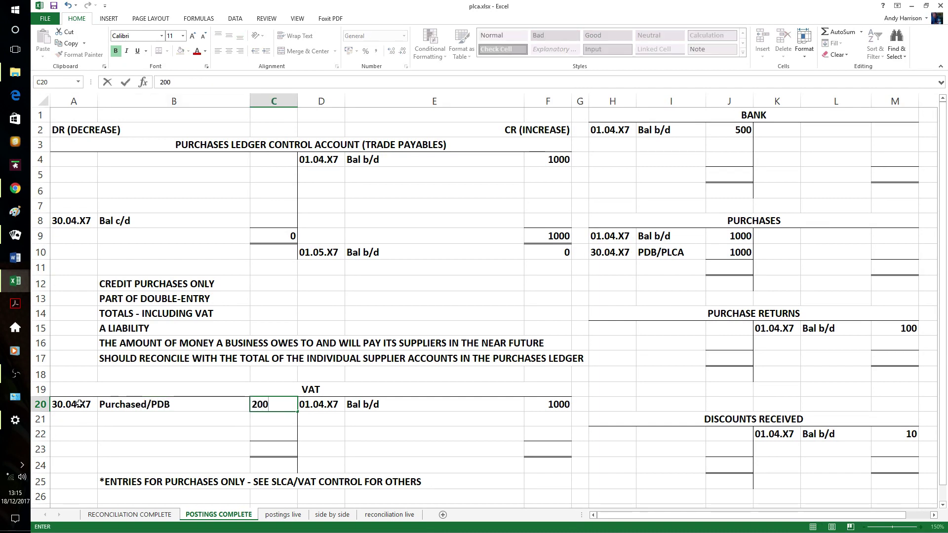
pyautogui.click(495, 296)
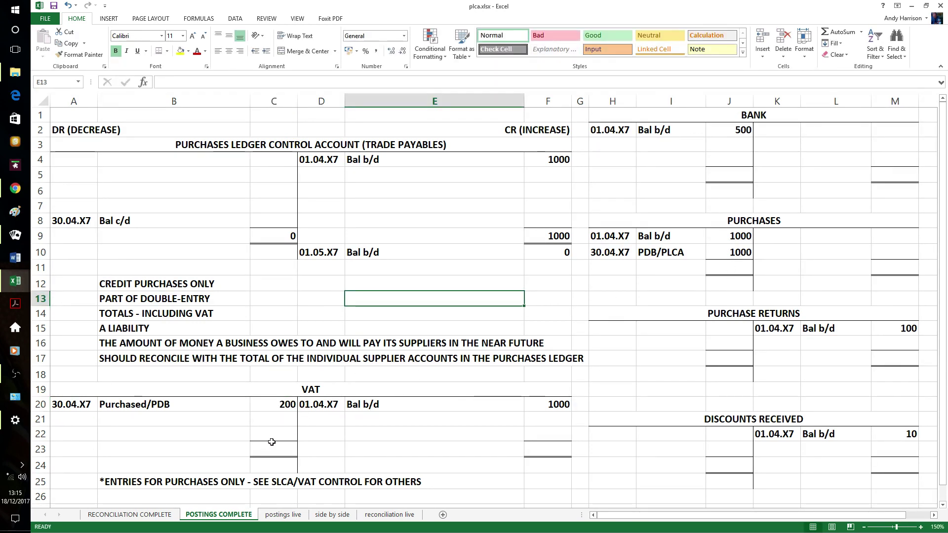
# Post a credit entry in row 5 of the Purchases Ledger Control Account, dated 30.04.X7, described PDB/Purchases, for 1200.
pyautogui.click(323, 174)
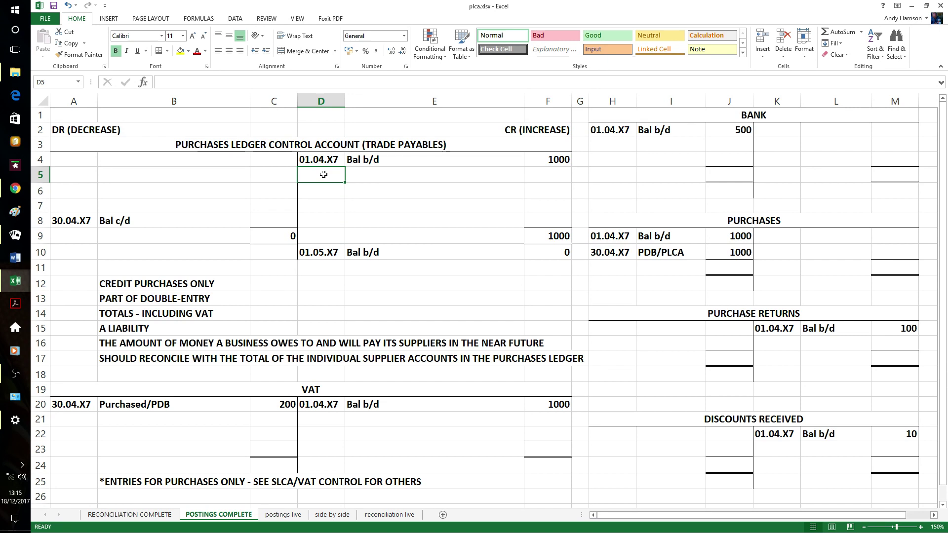
pyautogui.write('30.04.X')
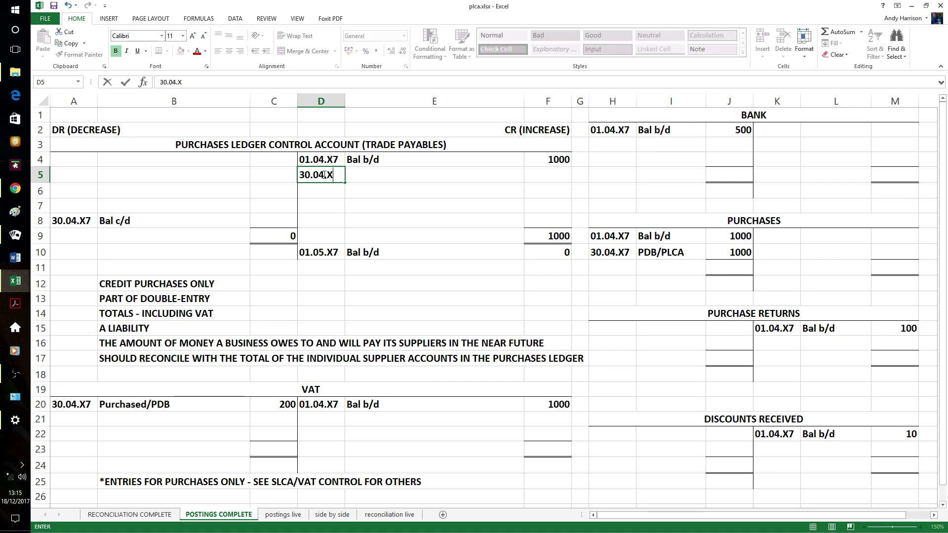
pyautogui.write('7')
pyautogui.press('Tab')
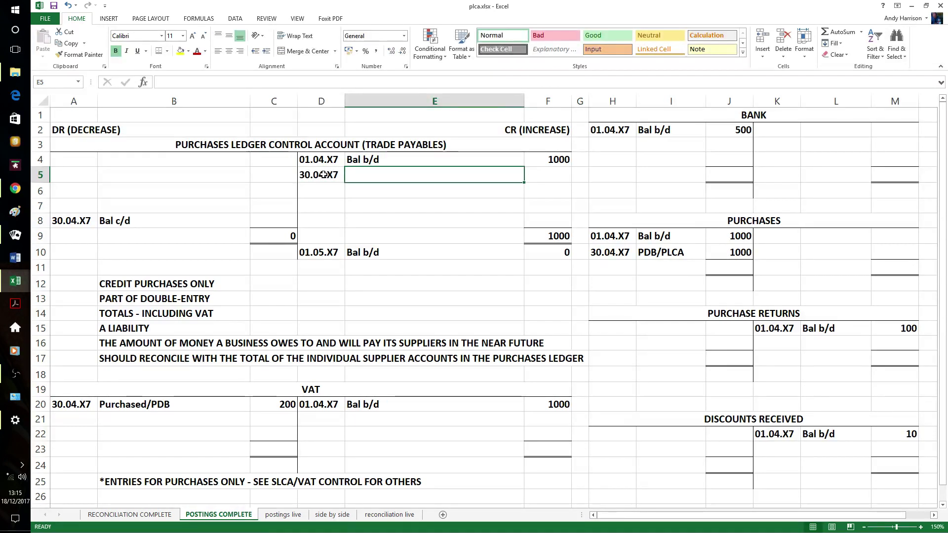
pyautogui.write('P')
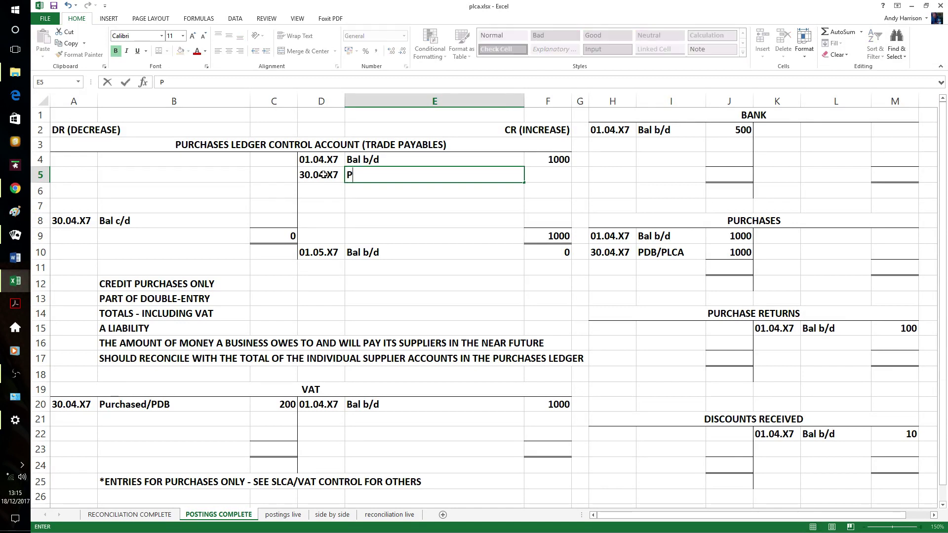
pyautogui.write('DB/Purchases')
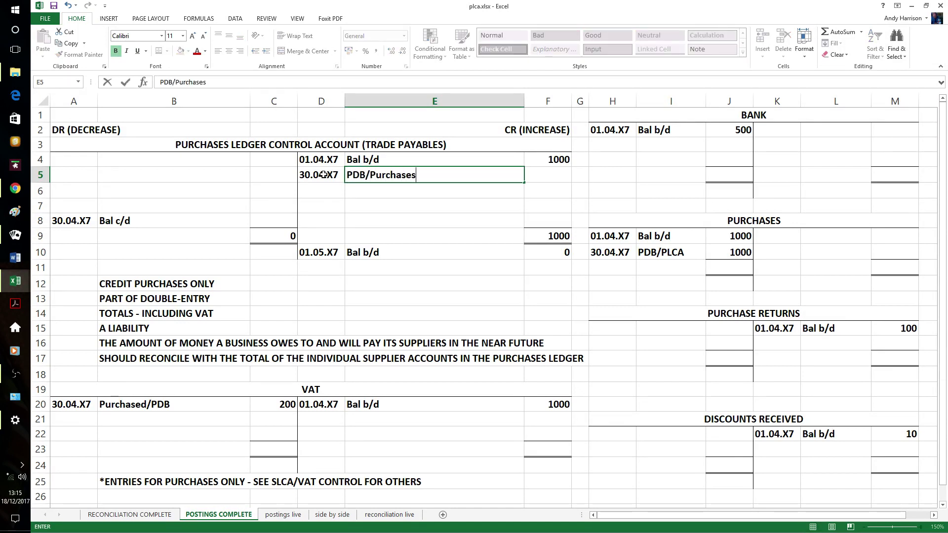
pyautogui.press('Tab')
pyautogui.write('1200')
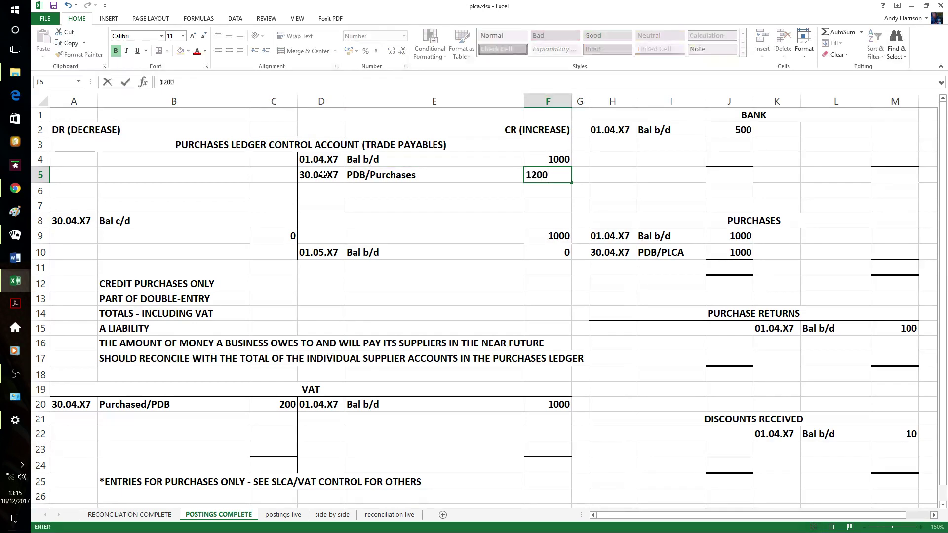
pyautogui.click(446, 209)
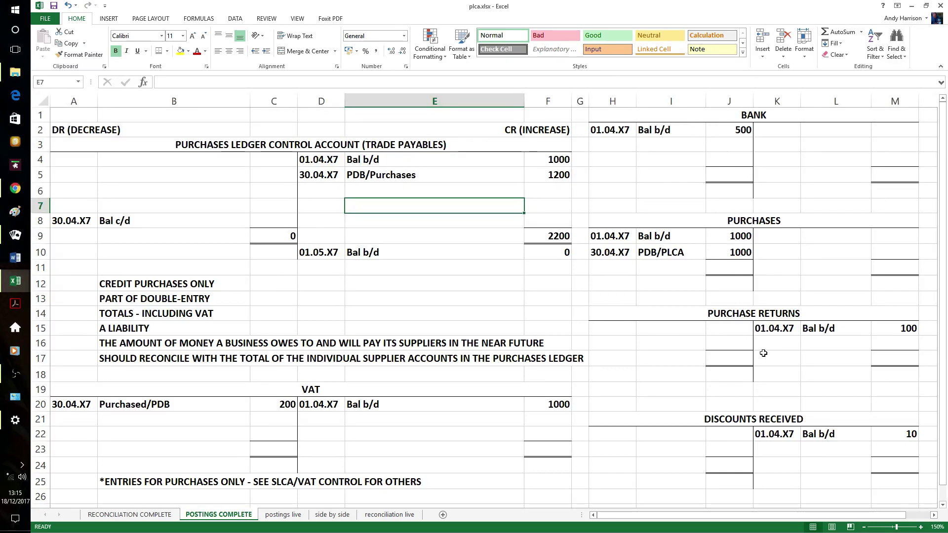
# Post a credit entry in row 16 of the Purchase Returns account, dated 30.04.X7, described PRDB/PLCA, for 50.
pyautogui.click(776, 344)
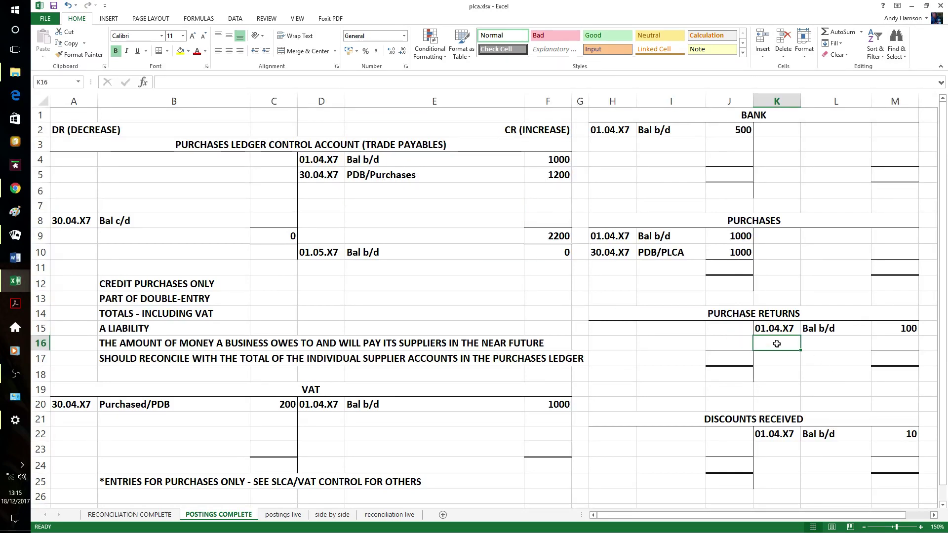
pyautogui.write('30.')
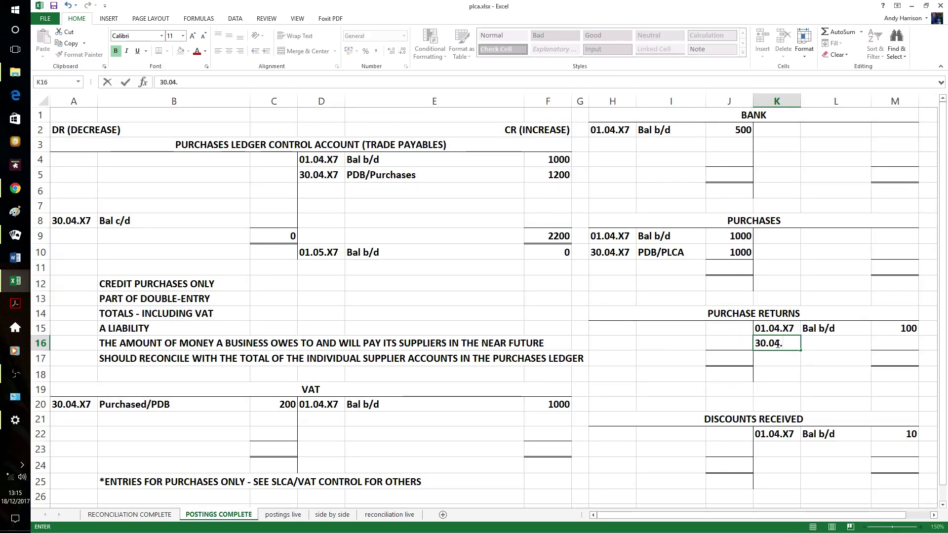
pyautogui.write('04.')
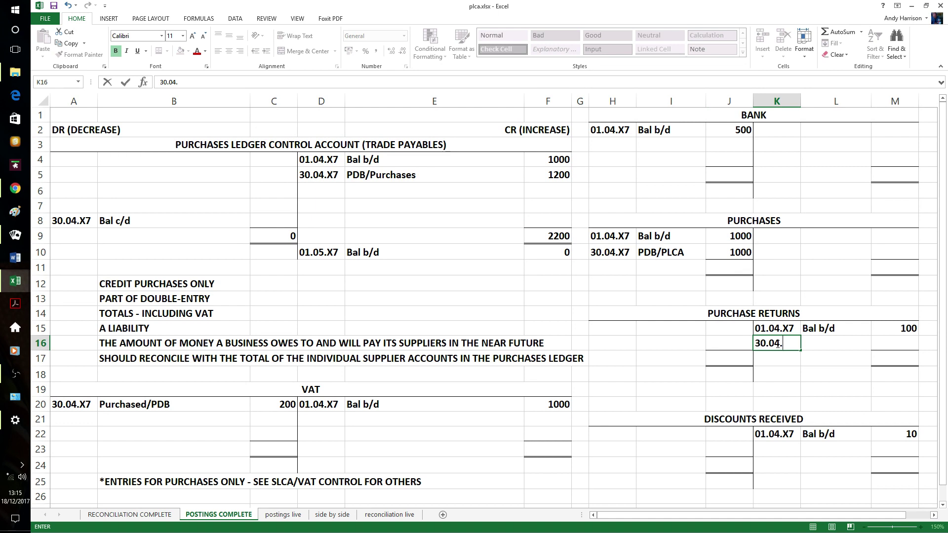
pyautogui.write('X7')
pyautogui.press('Tab')
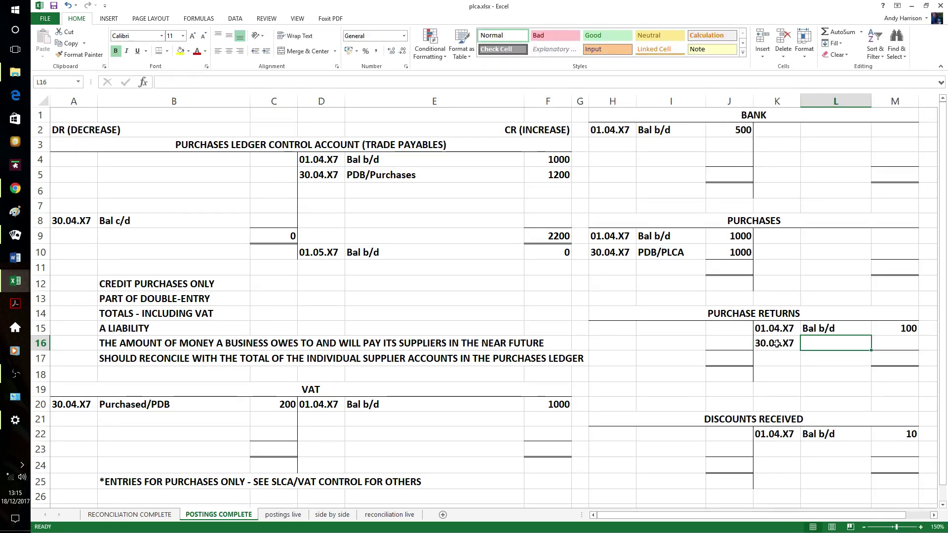
pyautogui.write('PRD')
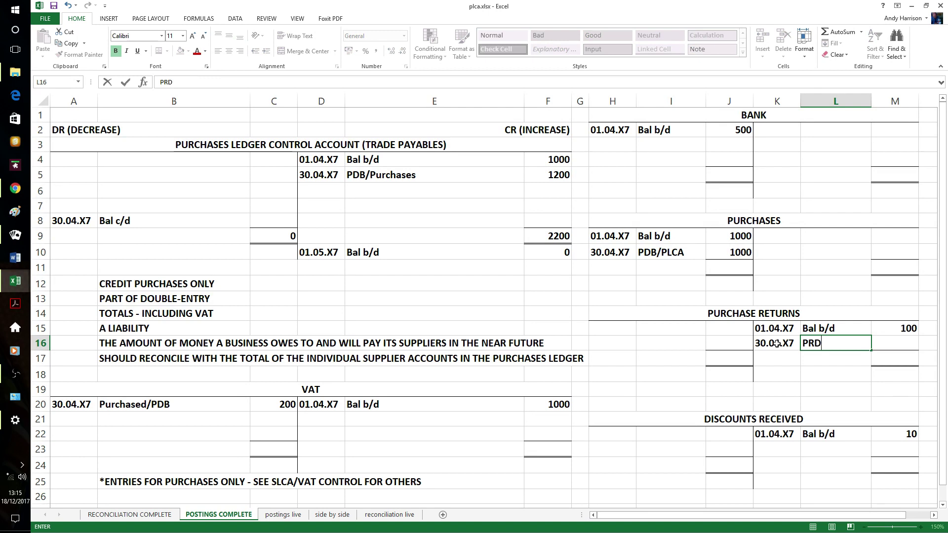
pyautogui.write('B/PLCA')
pyautogui.press('Tab')
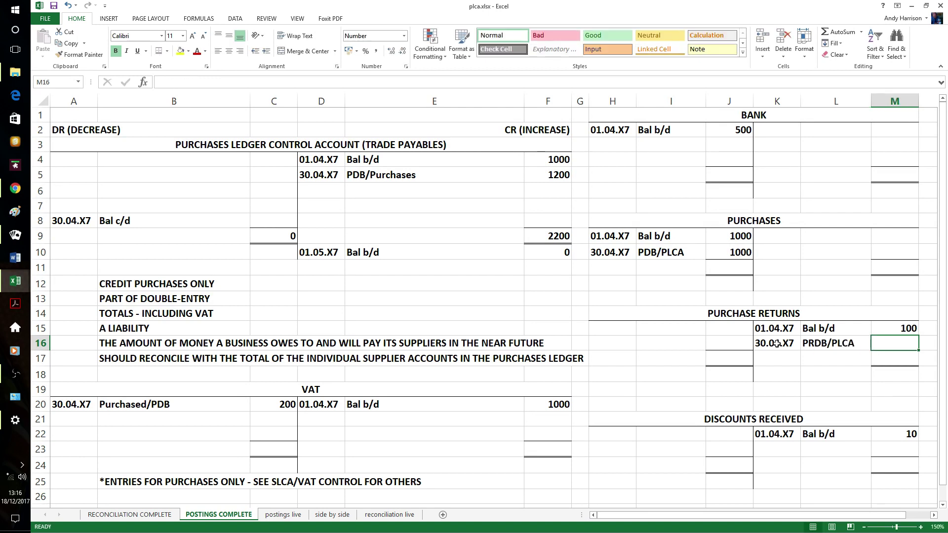
pyautogui.write('50')
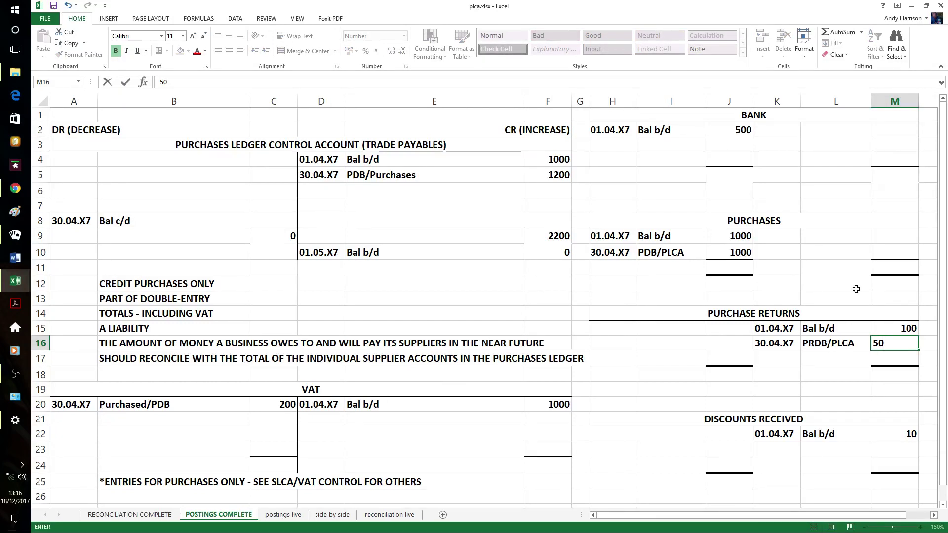
pyautogui.click(839, 290)
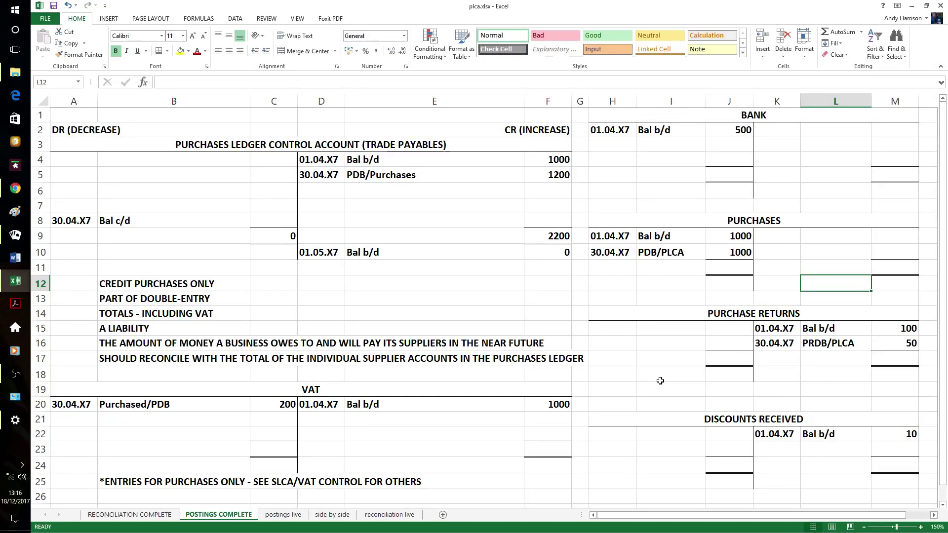
# Post a credit entry in row 21 of the VAT account, dated 30.04.X7, described PRDB/Purchses returns, for 10.
pyautogui.click(329, 420)
pyautogui.write('30.')
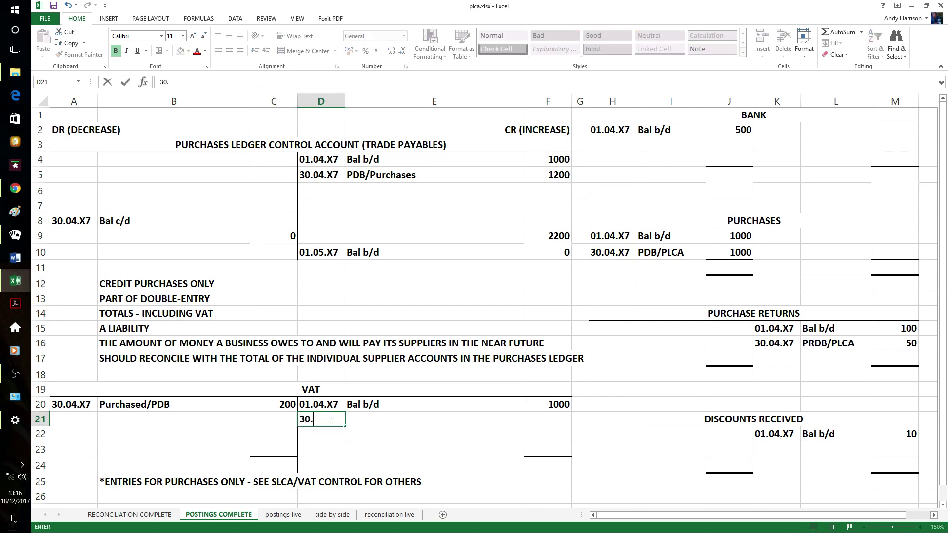
pyautogui.write('04.X7')
pyautogui.press('Tab')
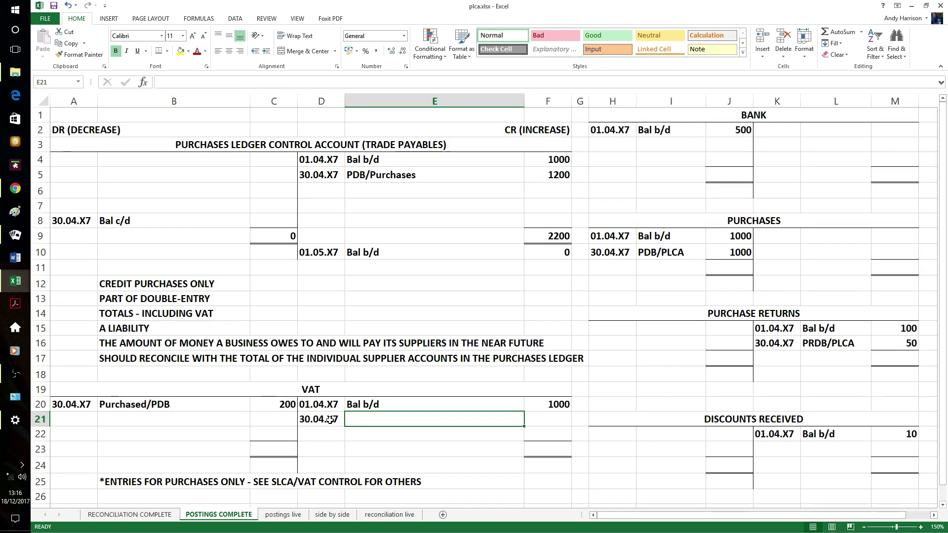
pyautogui.write('PRDB')
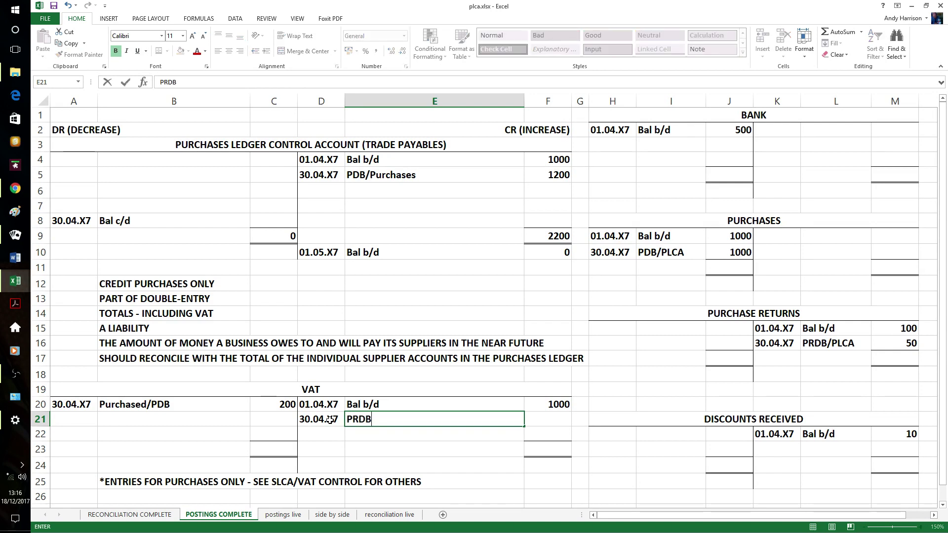
pyautogui.write('/Purchses')
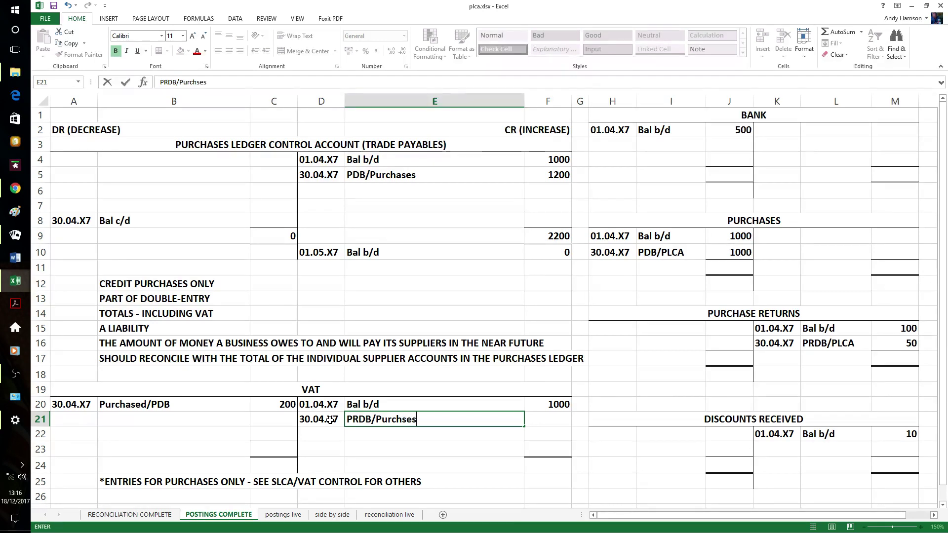
pyautogui.write(' returns')
pyautogui.press('Tab')
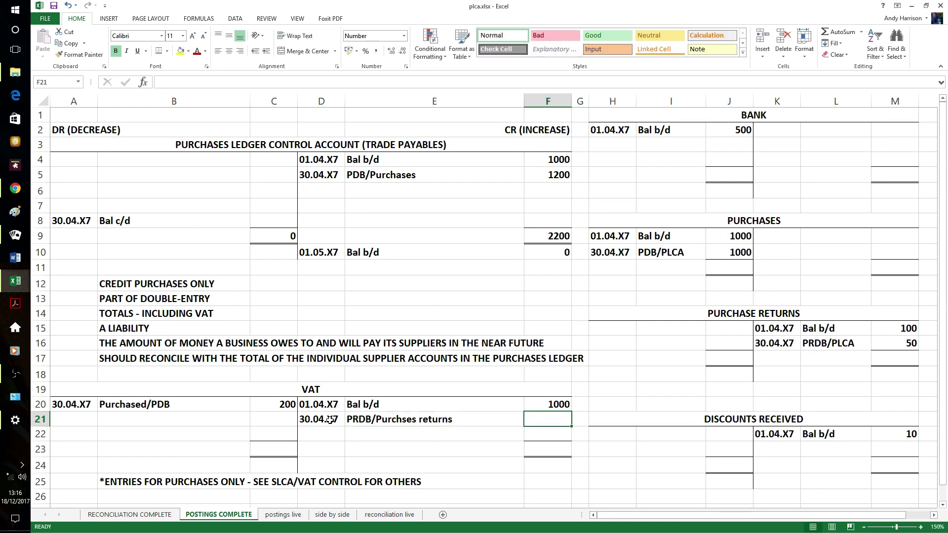
pyautogui.write('10')
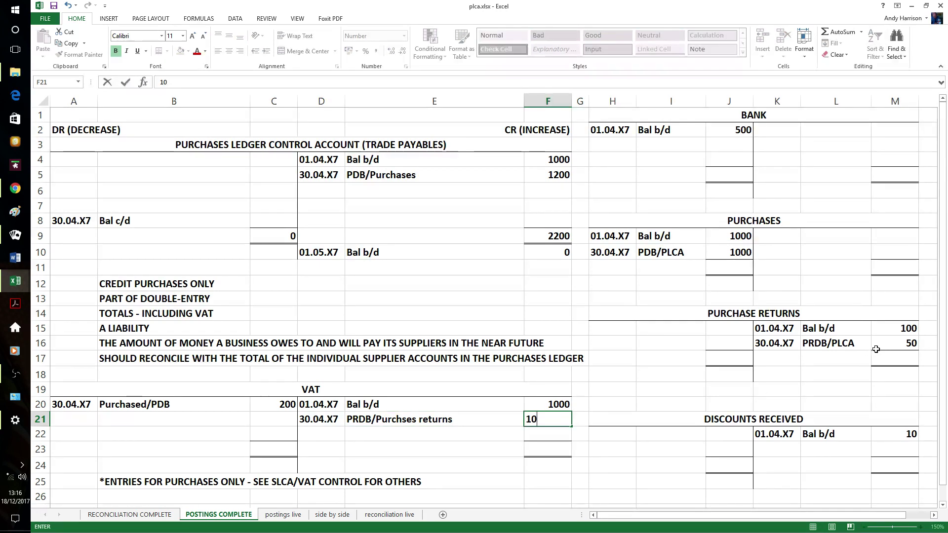
pyautogui.click(599, 364)
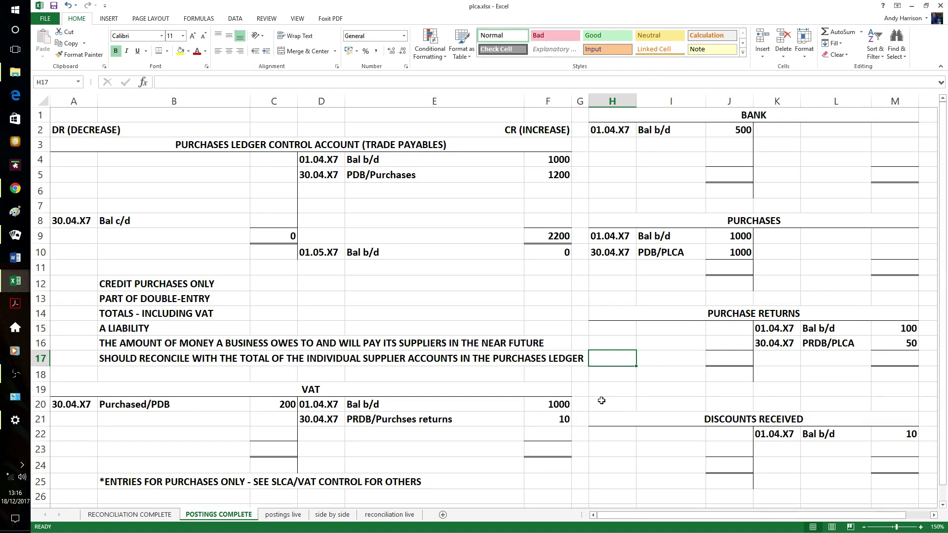
# Post a debit entry in row 4 of the Purchases Ledger Control Account, dated 30.04.X7, described PRDB/Purchase returns, for 60.
pyautogui.click(86, 158)
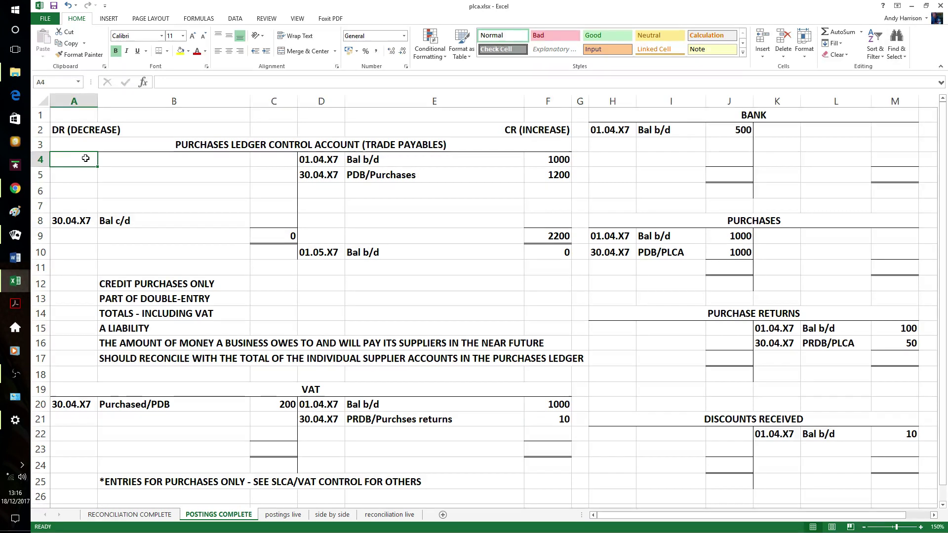
pyautogui.write('30.04.')
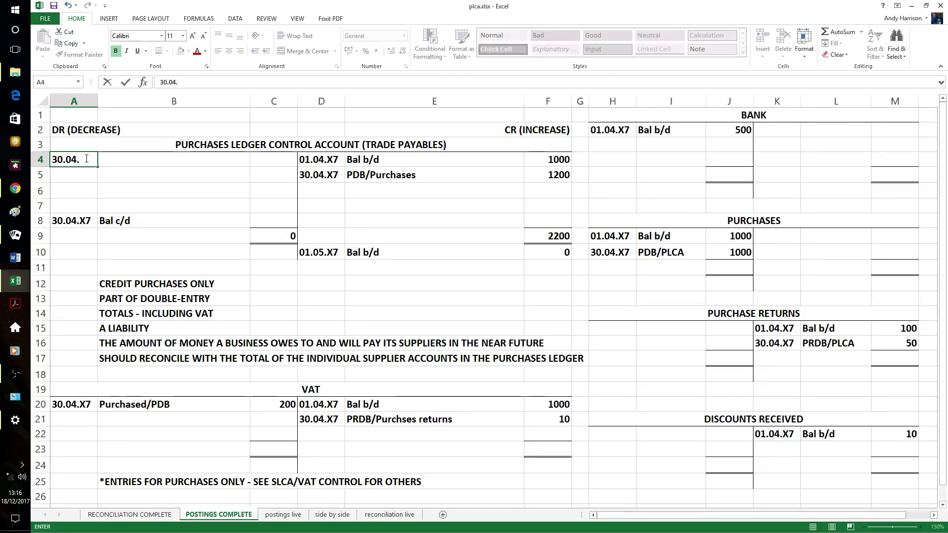
pyautogui.write('X7')
pyautogui.press('Tab')
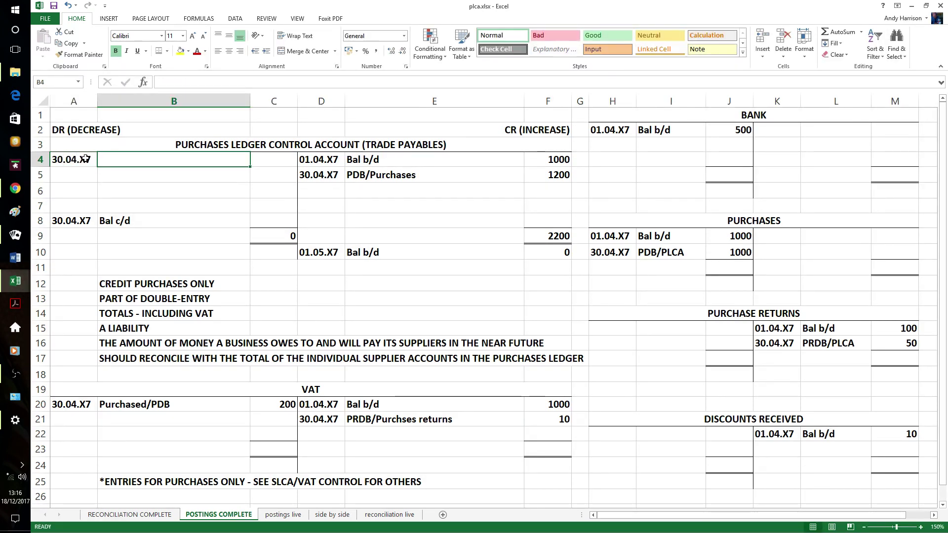
pyautogui.write('PRDB/')
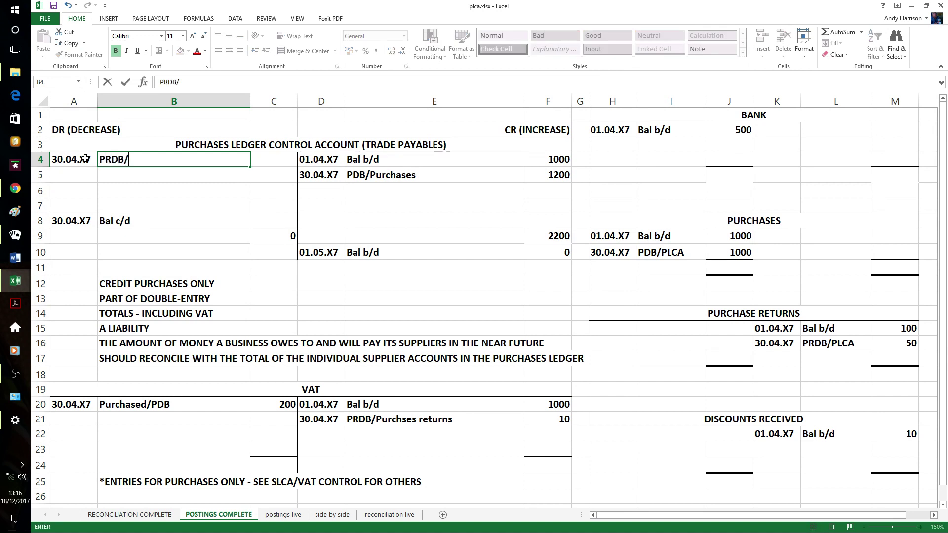
pyautogui.write('Purchase returns')
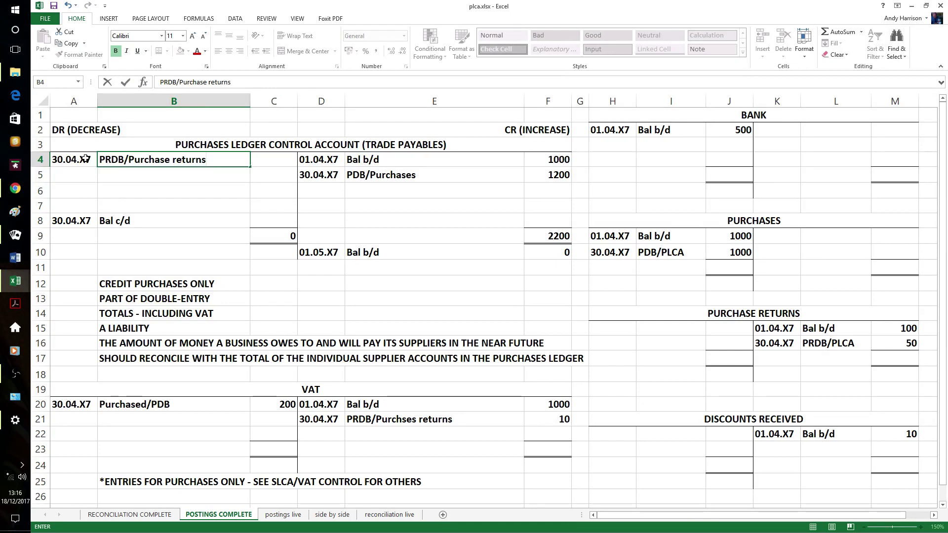
pyautogui.press('Tab')
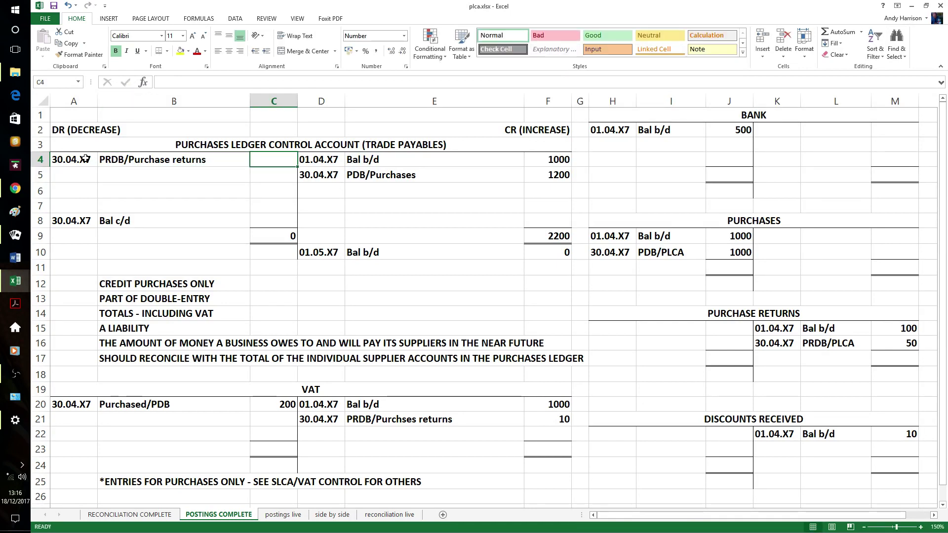
pyautogui.write('60')
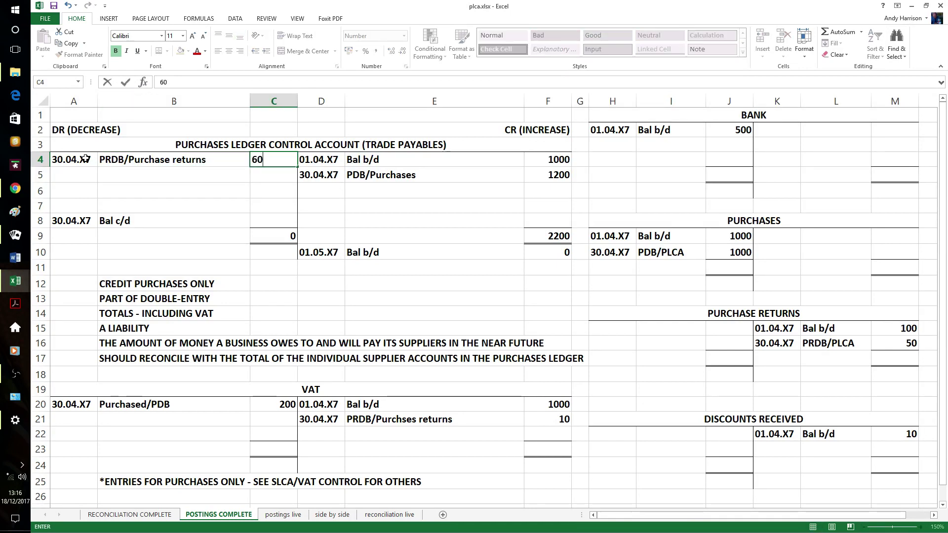
pyautogui.click(349, 223)
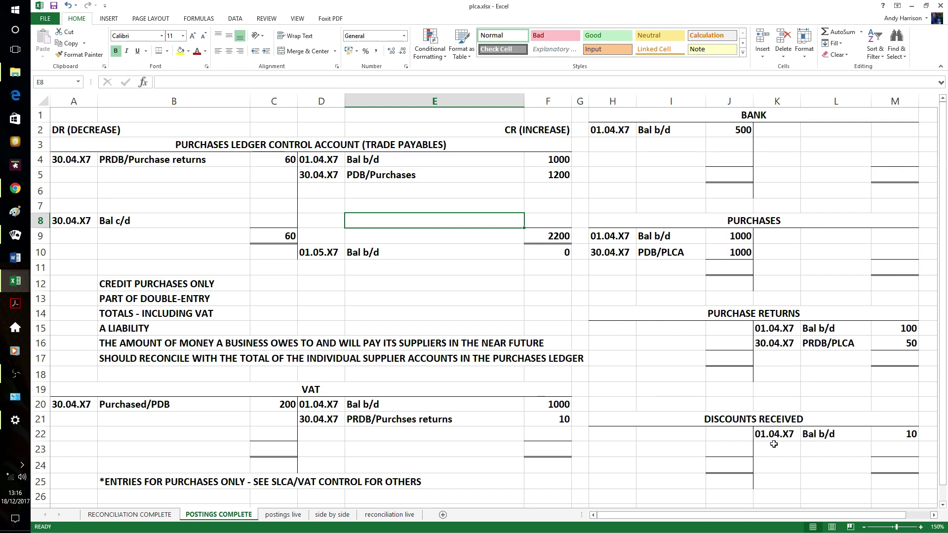
# Post a credit entry in row 2 of the Bank account, dated 30.04.X7, described PLCA, for 1000.
pyautogui.click(773, 129)
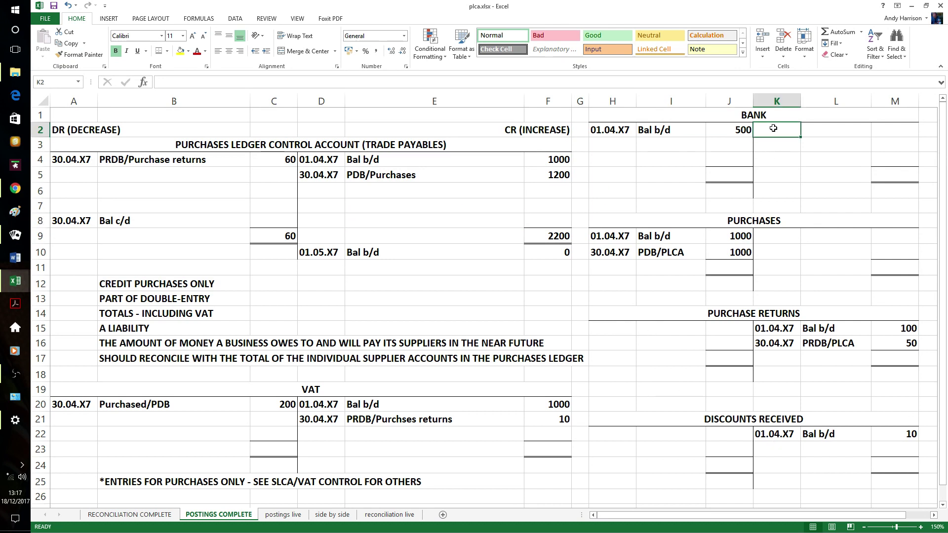
pyautogui.write('30.04.')
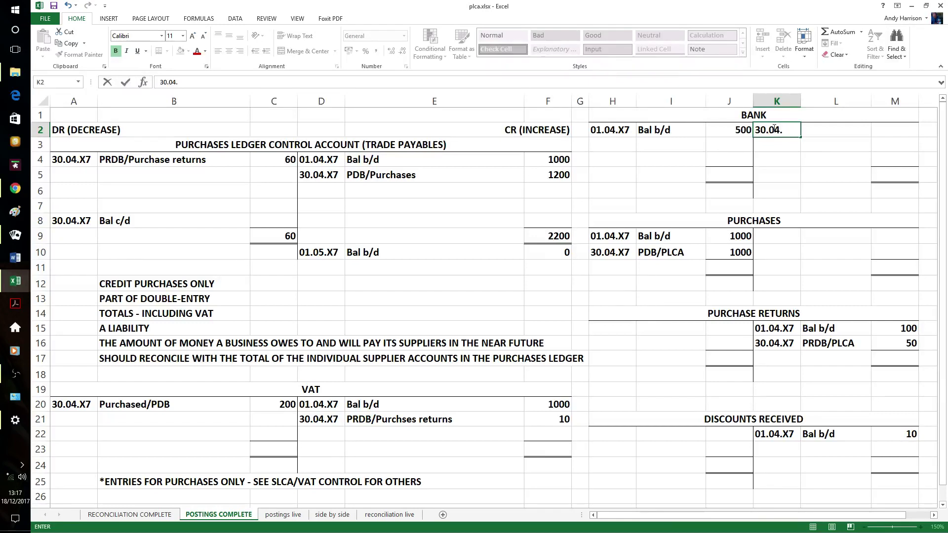
pyautogui.write('X7')
pyautogui.press('Tab')
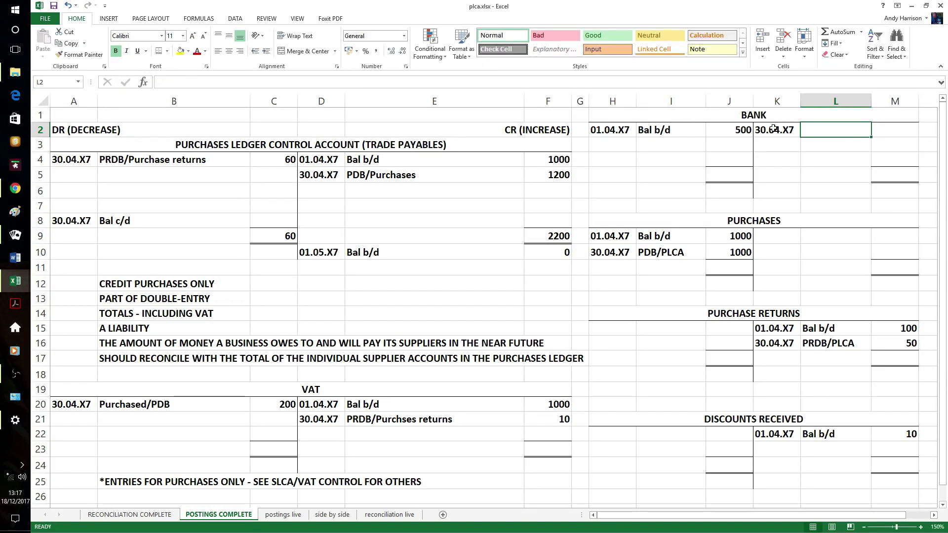
pyautogui.write('PLCA')
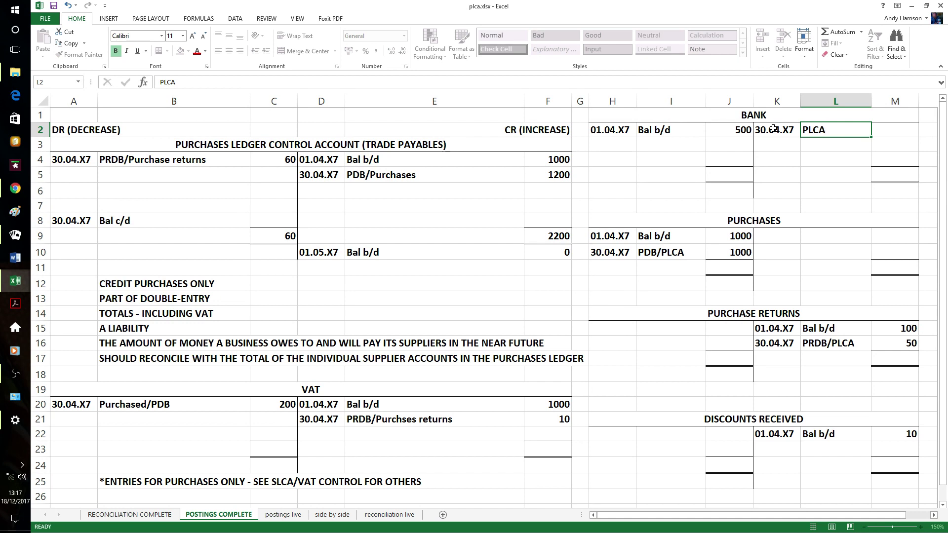
pyautogui.press('Tab')
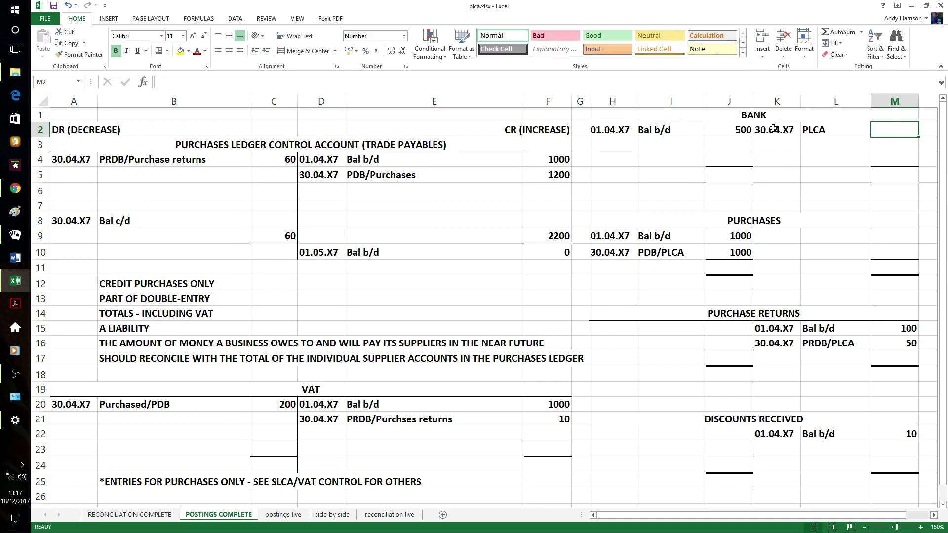
pyautogui.write('1000')
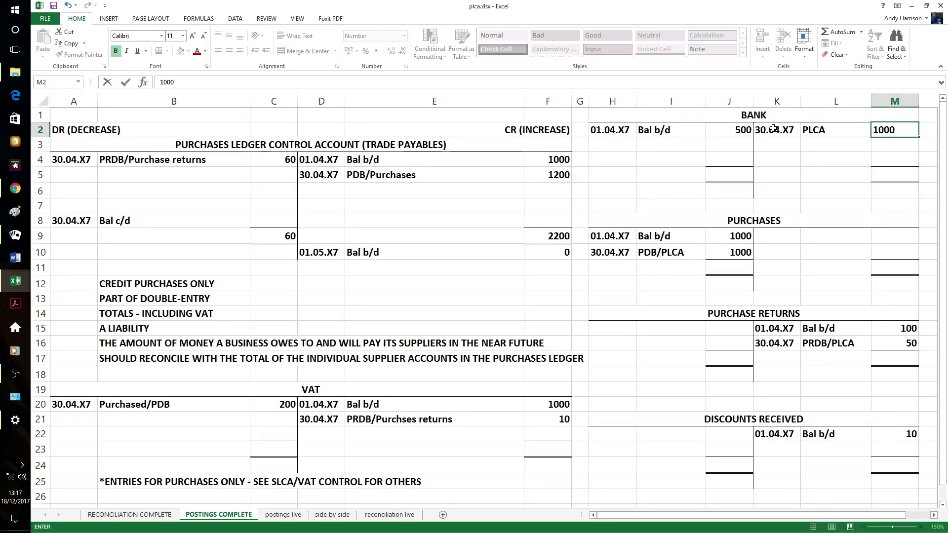
pyautogui.click(665, 187)
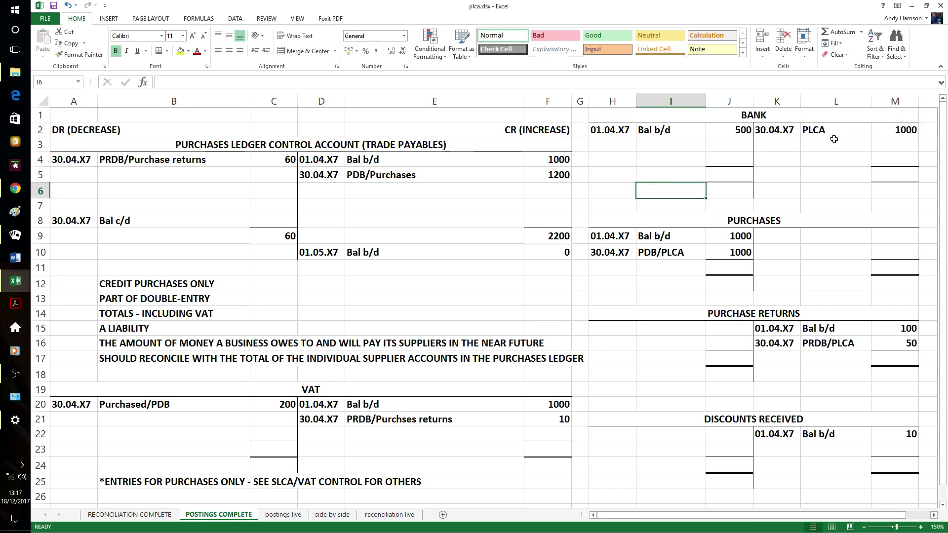
# Post a debit entry in row 5 of the Purchases Ledger Control Account, dated 30.04.X7, described Bank/CBP, for 1000.
pyautogui.click(88, 174)
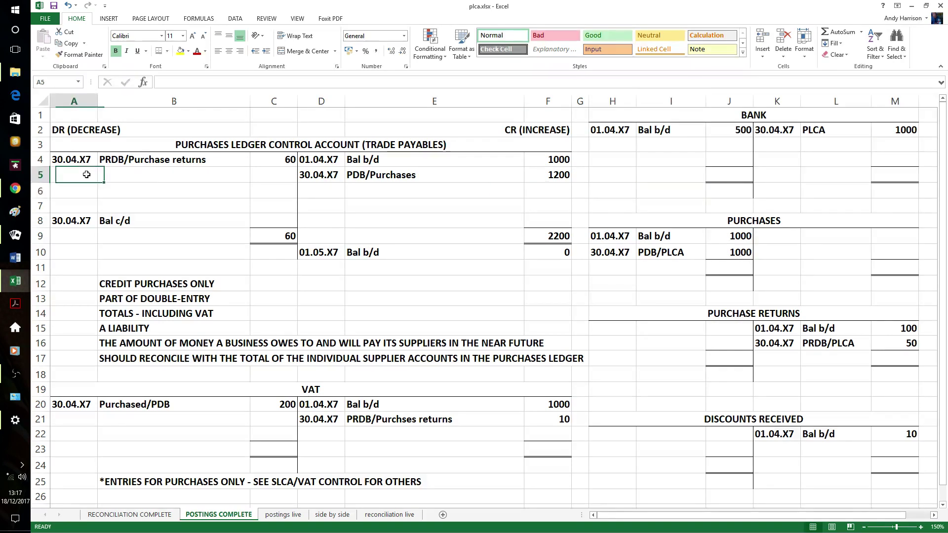
pyautogui.write('30.04.X7')
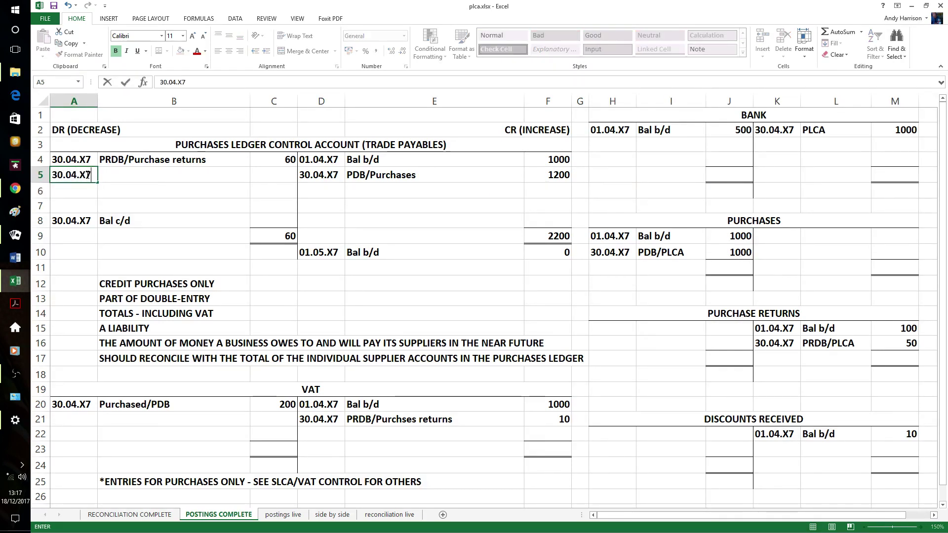
pyautogui.press('Tab')
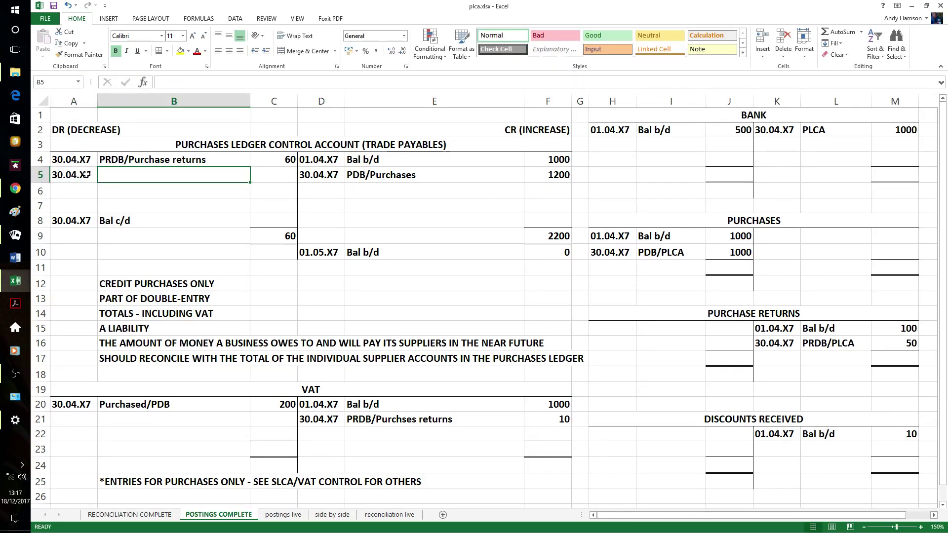
pyautogui.write('Bank')
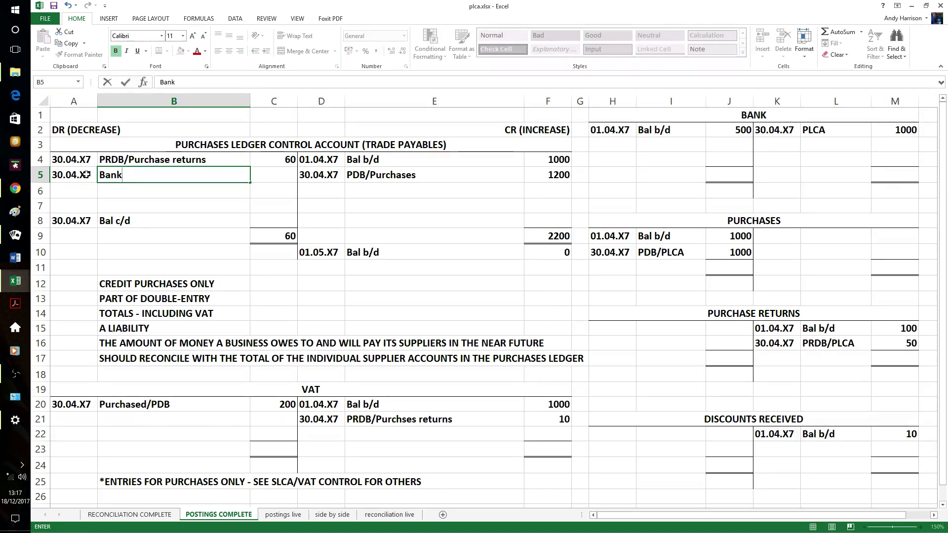
pyautogui.write('/CB')
pyautogui.write('p')
pyautogui.write('P')
pyautogui.press('Tab')
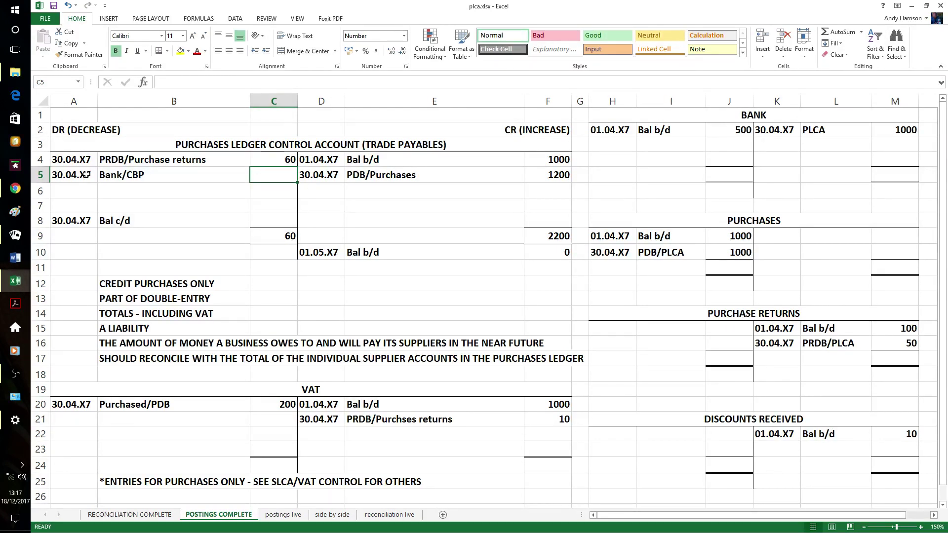
pyautogui.write('1000')
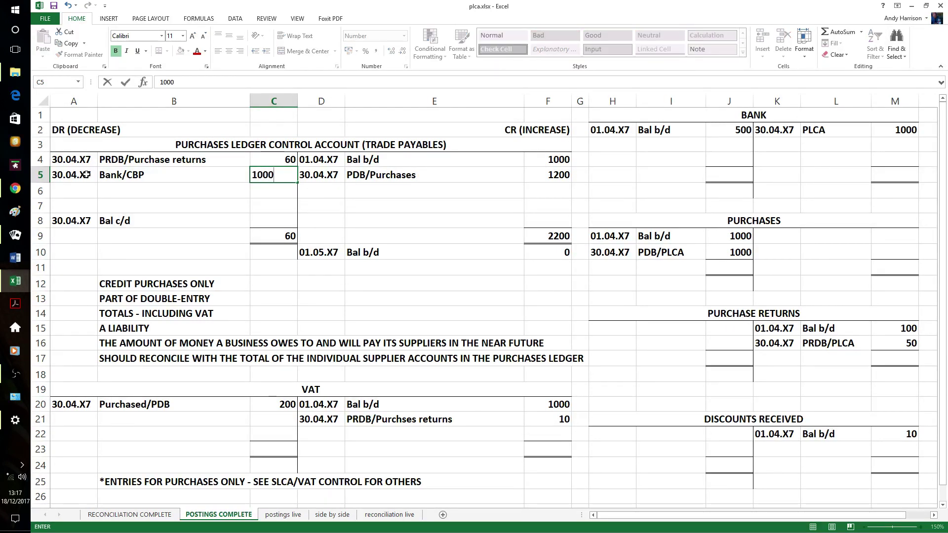
pyautogui.click(341, 203)
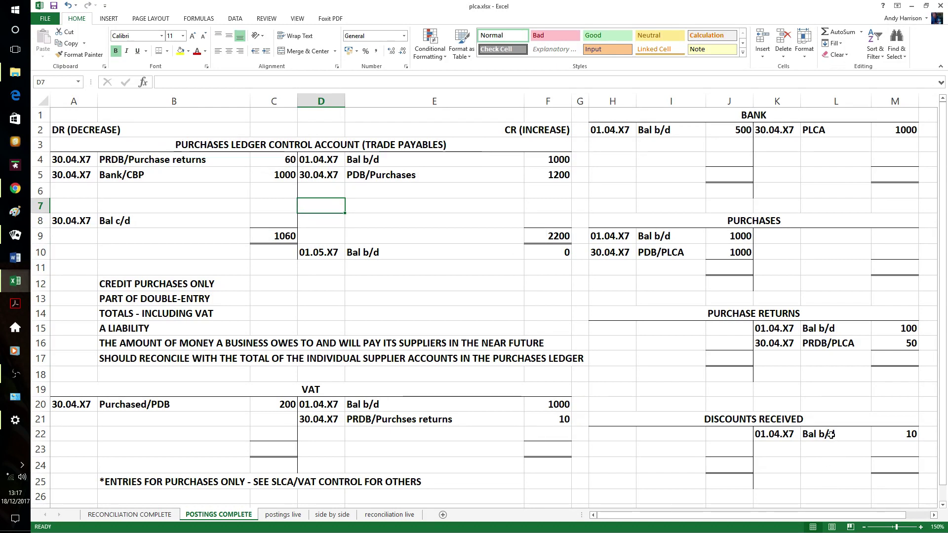
# Post a credit entry in row 23 of the Discounts Received account, dated 30.04.X7, described PLCA/CBP, for 10.
pyautogui.click(783, 444)
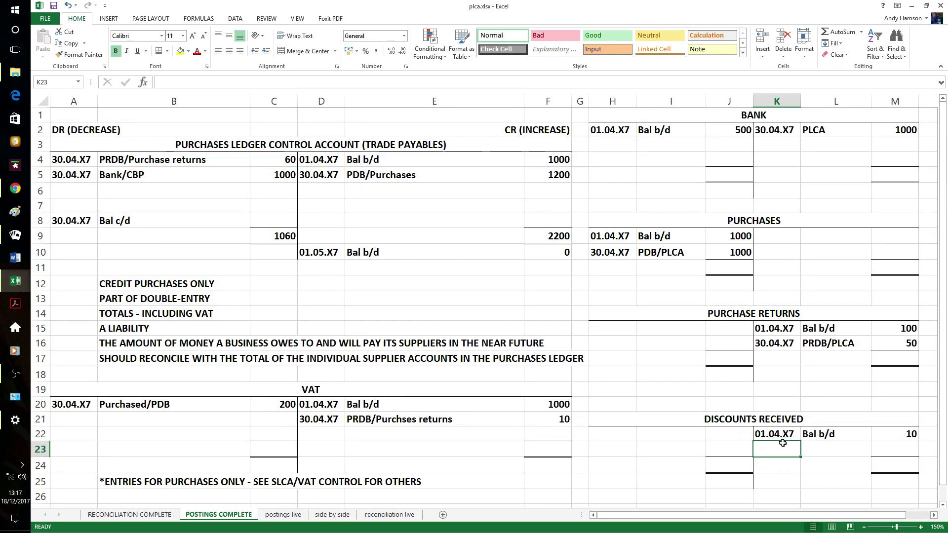
pyautogui.write('30.04.')
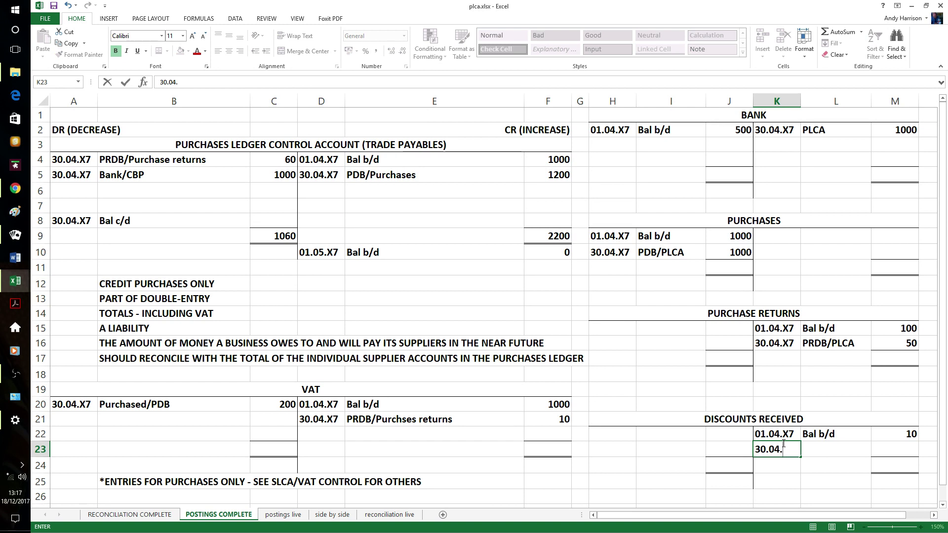
pyautogui.write('X7')
pyautogui.press('Tab')
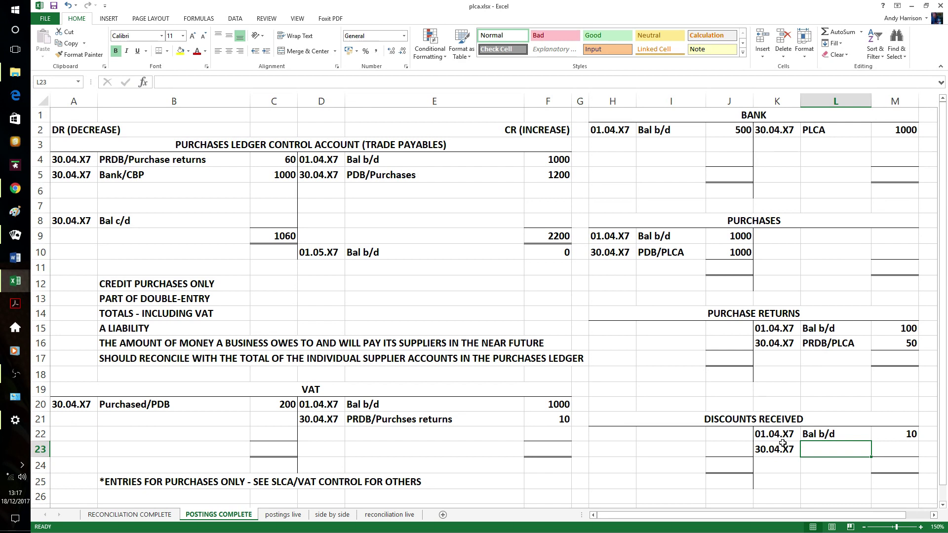
pyautogui.write('PL')
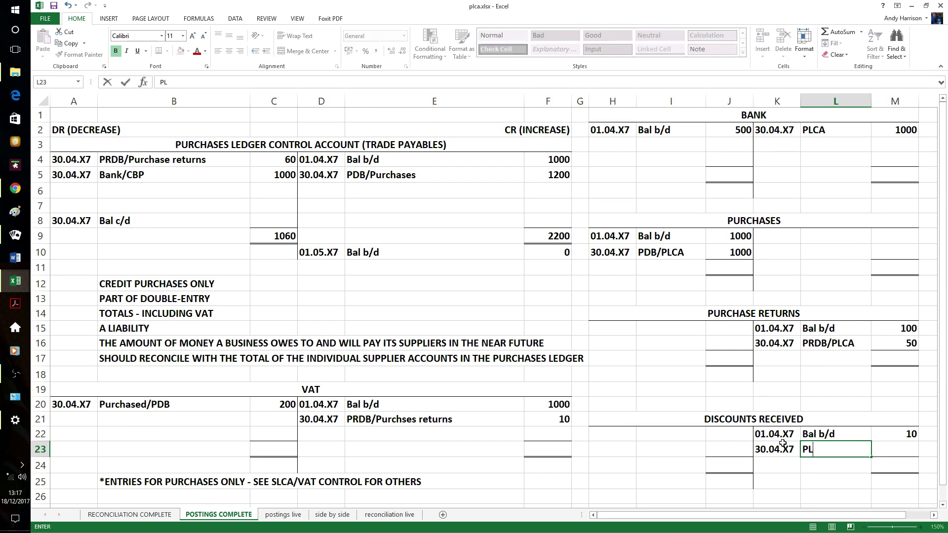
pyautogui.write('CA/CBP')
pyautogui.press('Tab')
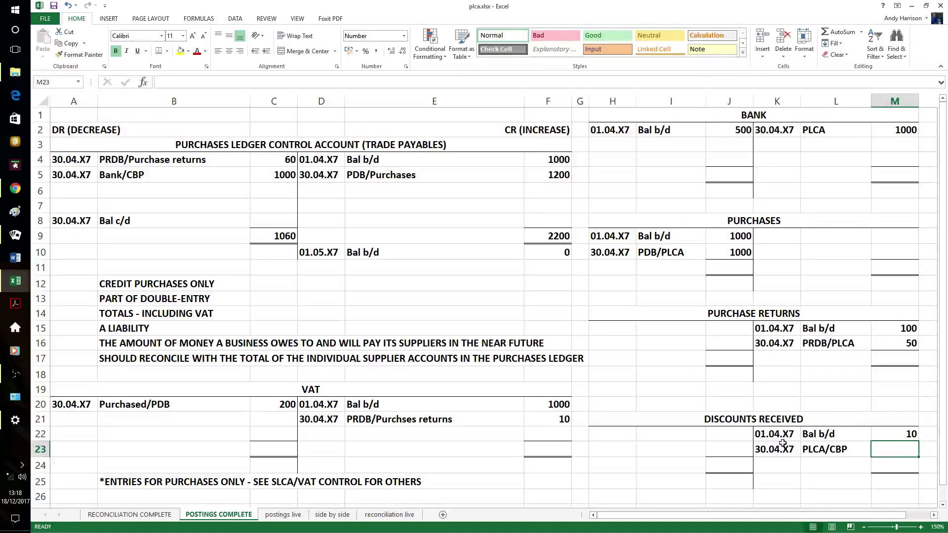
pyautogui.write('10')
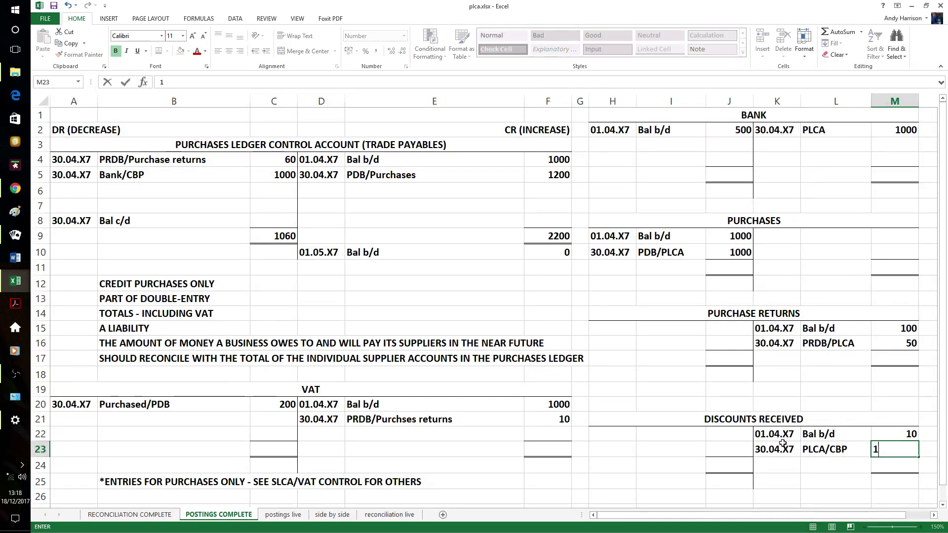
pyautogui.click(819, 392)
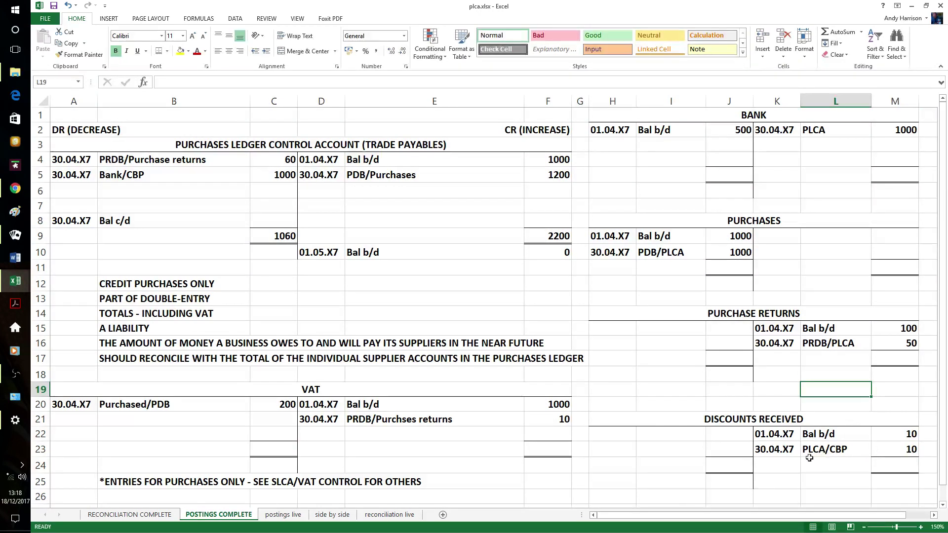
# Post a credit entry in row 22 of the VAT account, dated 30.04.X7, described Discounts Received, for 2.
pyautogui.click(336, 434)
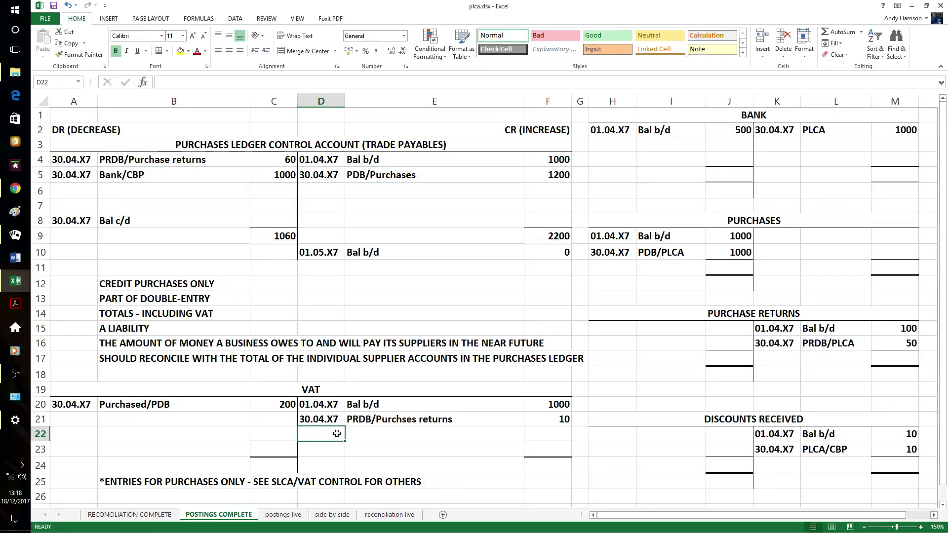
pyautogui.write('30')
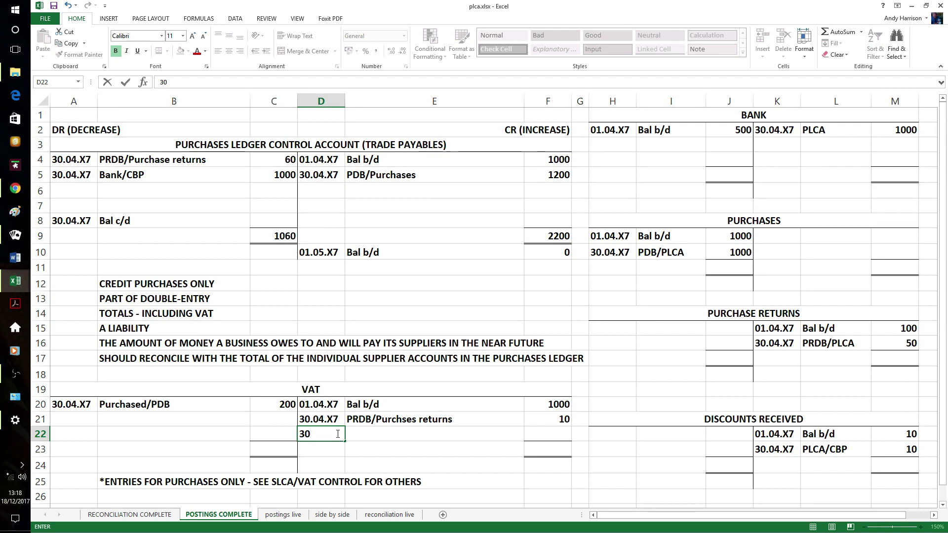
pyautogui.write('.04.X7')
pyautogui.press('Tab')
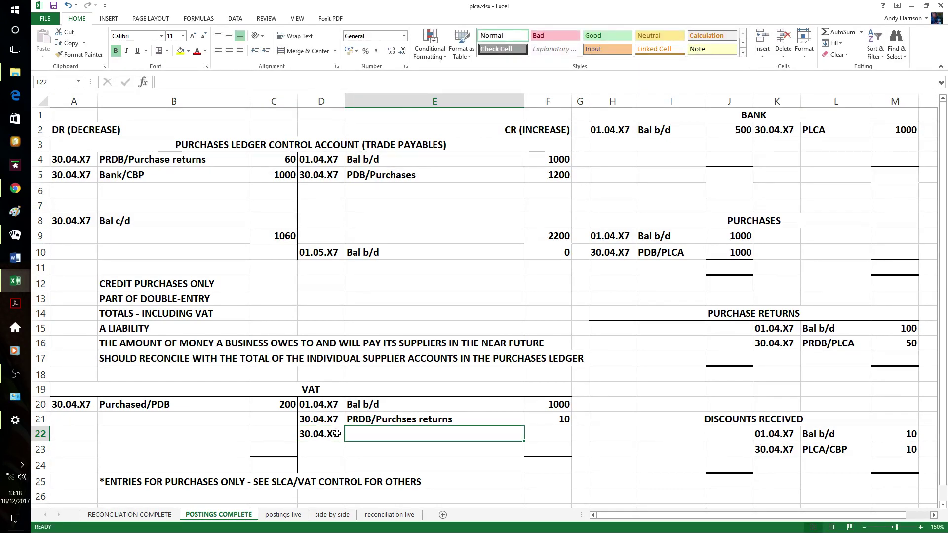
pyautogui.write('Dis')
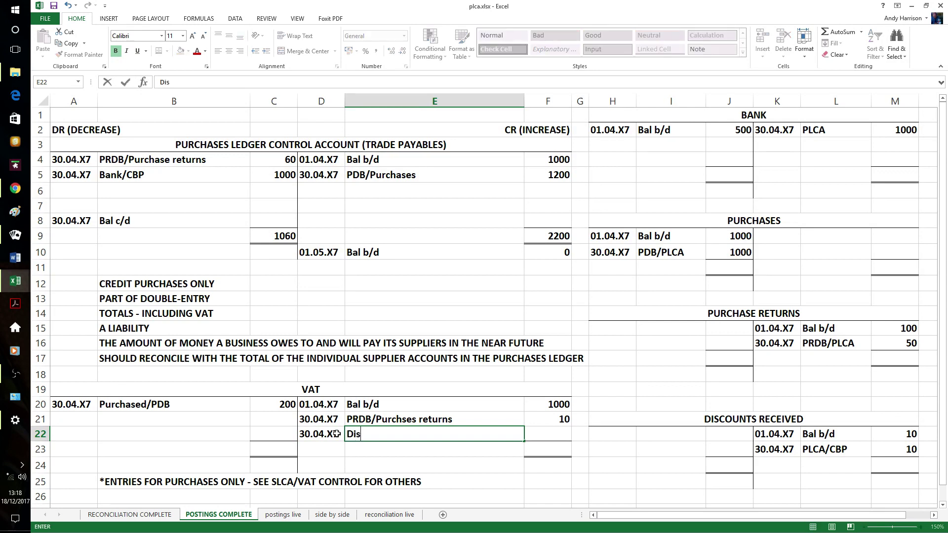
pyautogui.write('cu')
pyautogui.write('unts Rece')
pyautogui.write('ived')
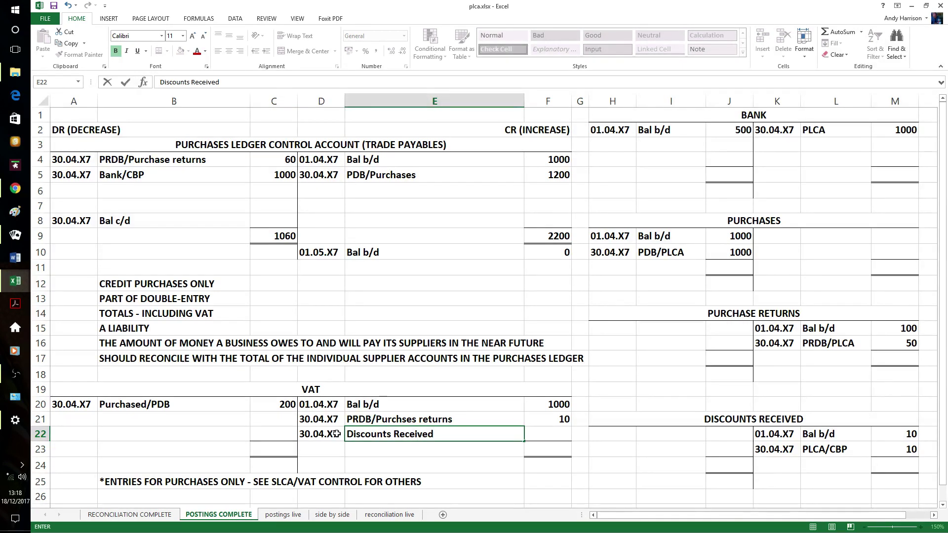
pyautogui.press('Tab')
pyautogui.write('2')
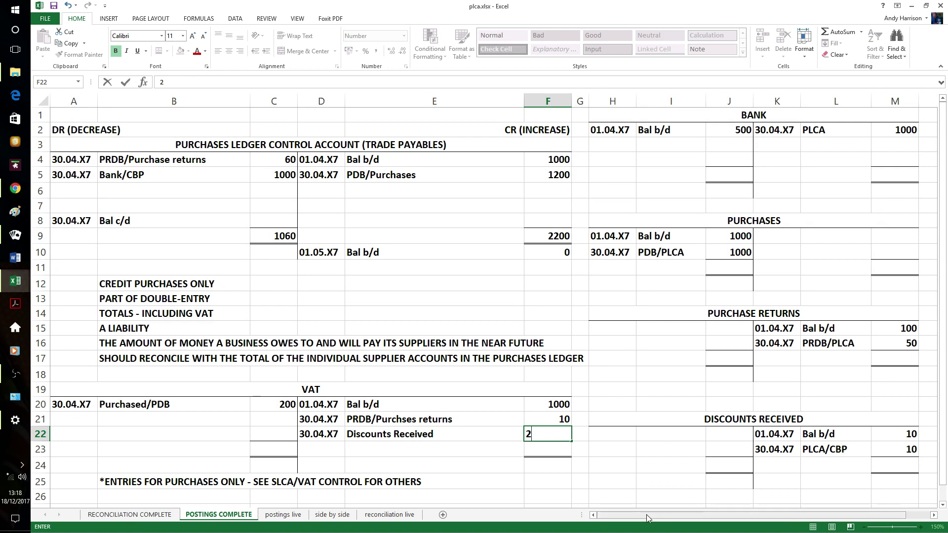
pyautogui.click(602, 485)
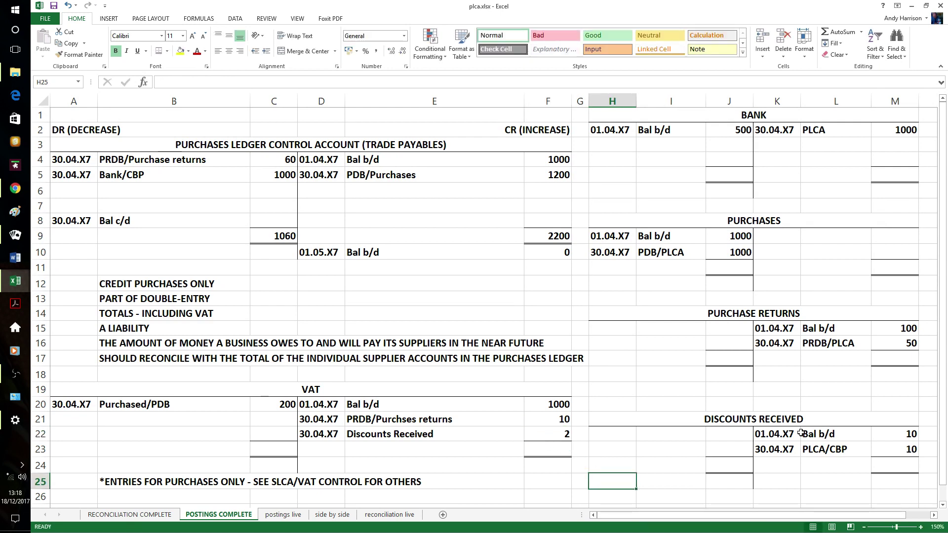
# Post a debit entry in row 6 of the Purchases Ledger Control Account, dated 30.04.X7, described Discounts Reveived, for 12.
pyautogui.click(64, 188)
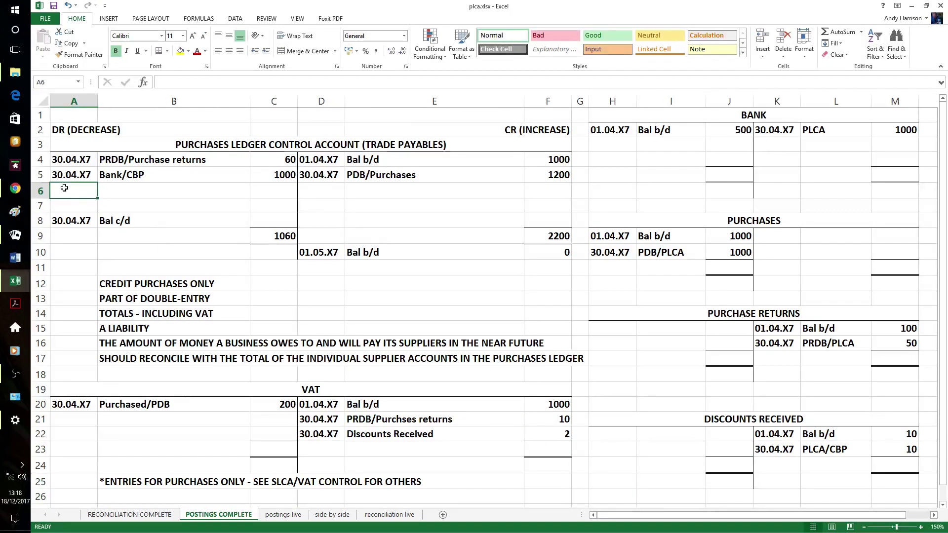
pyautogui.write('30.04.X7')
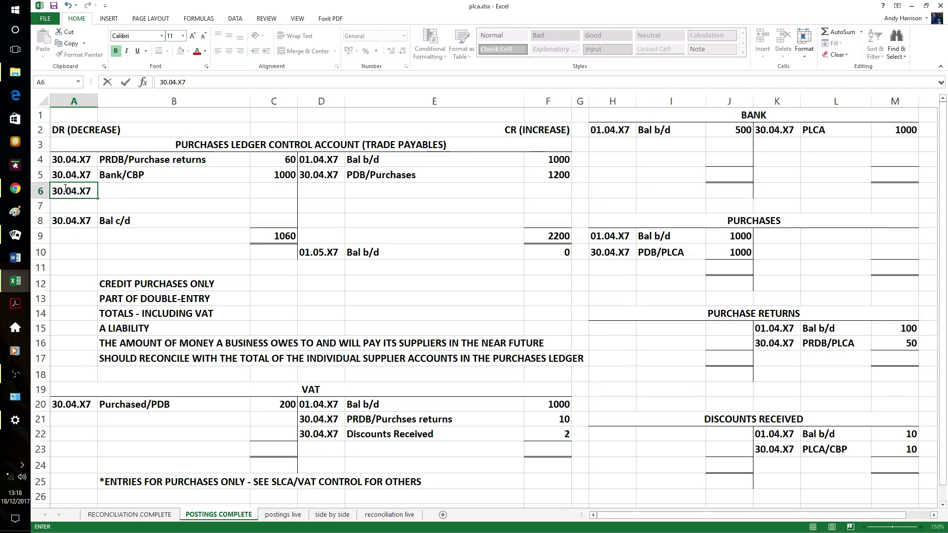
pyautogui.press('Tab')
pyautogui.write('Di')
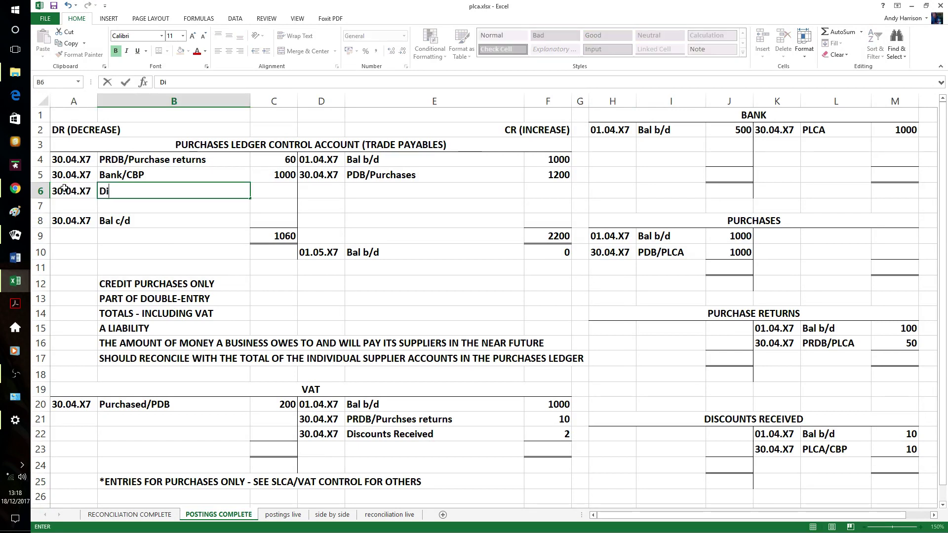
pyautogui.write('scounts Reve')
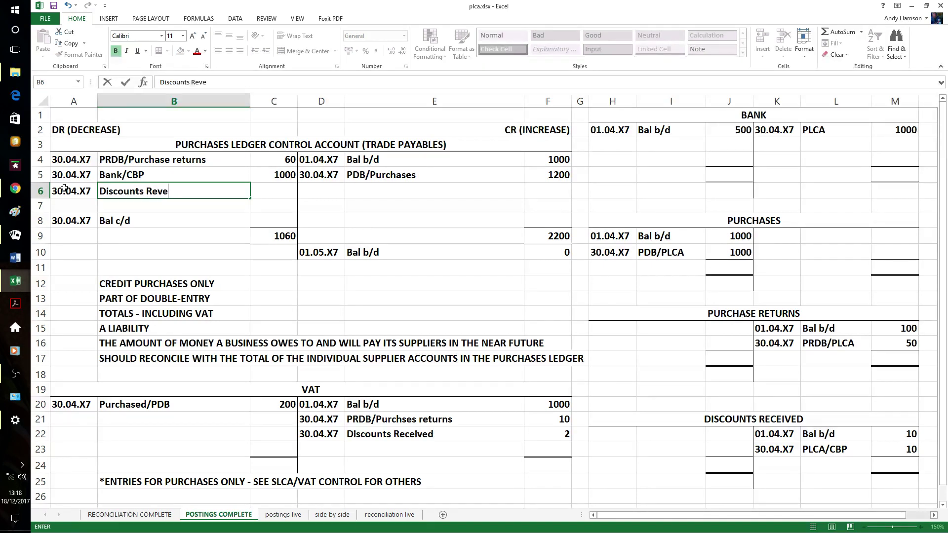
pyautogui.write('ived')
pyautogui.press('Tab')
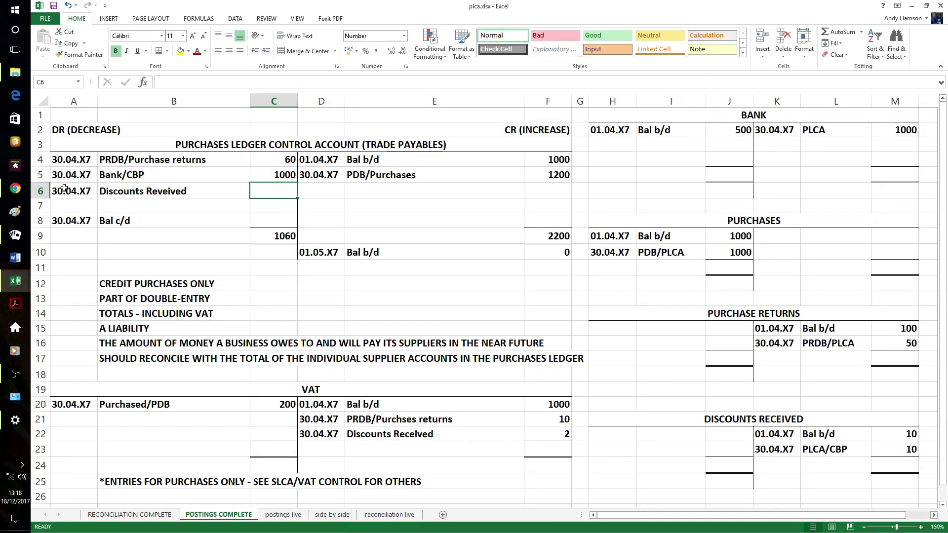
pyautogui.write('12')
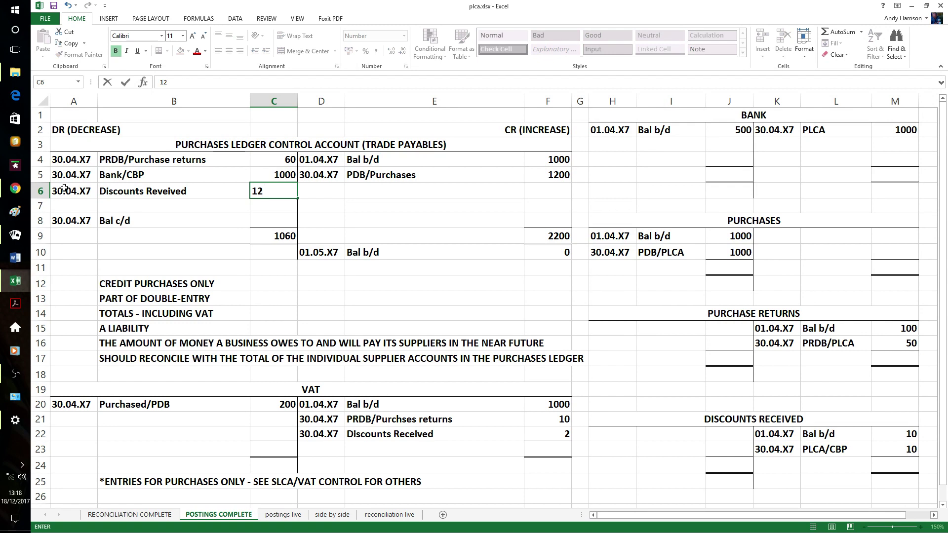
pyautogui.click(158, 192)
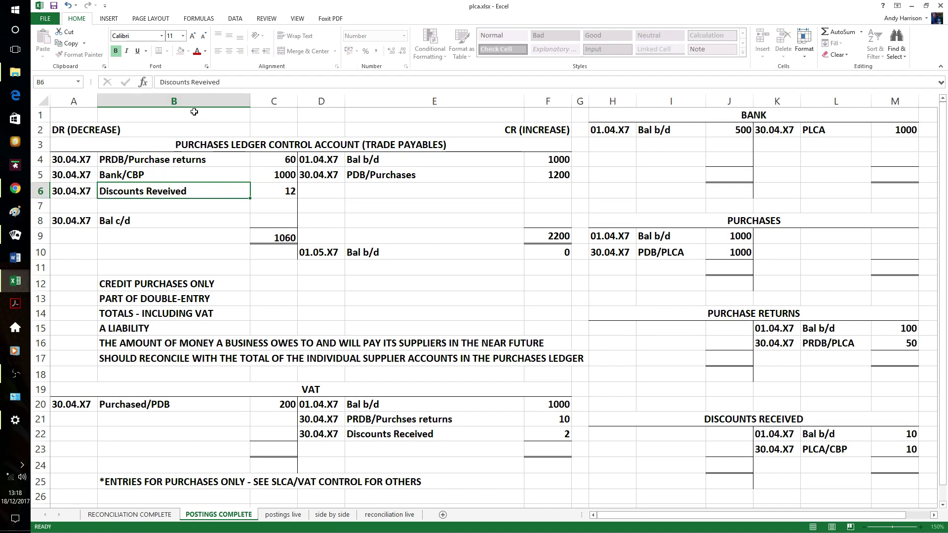
# Try to fix the misspelled description in B6 by replacing a single letter near its end with c.
pyautogui.click(211, 83)
pyautogui.press('Delete')
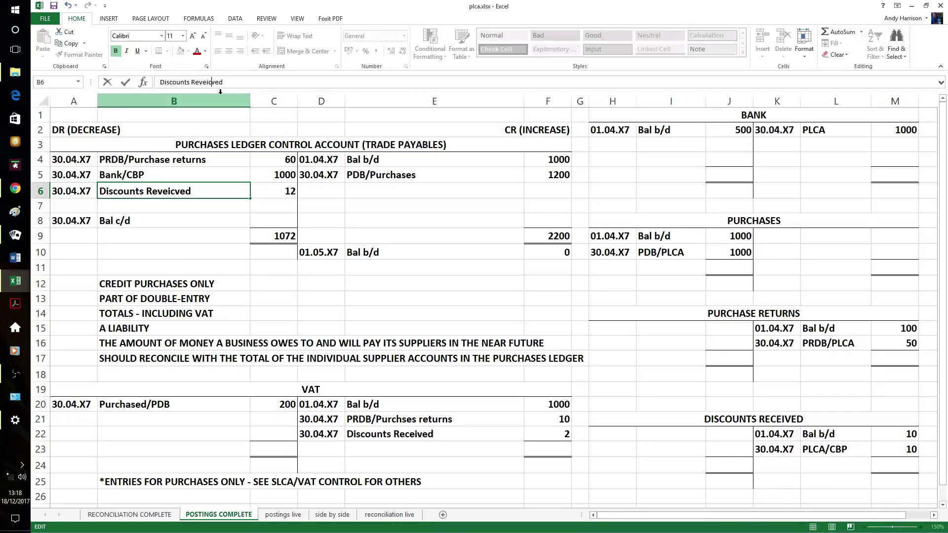
pyautogui.write('c')
pyautogui.press('Return')
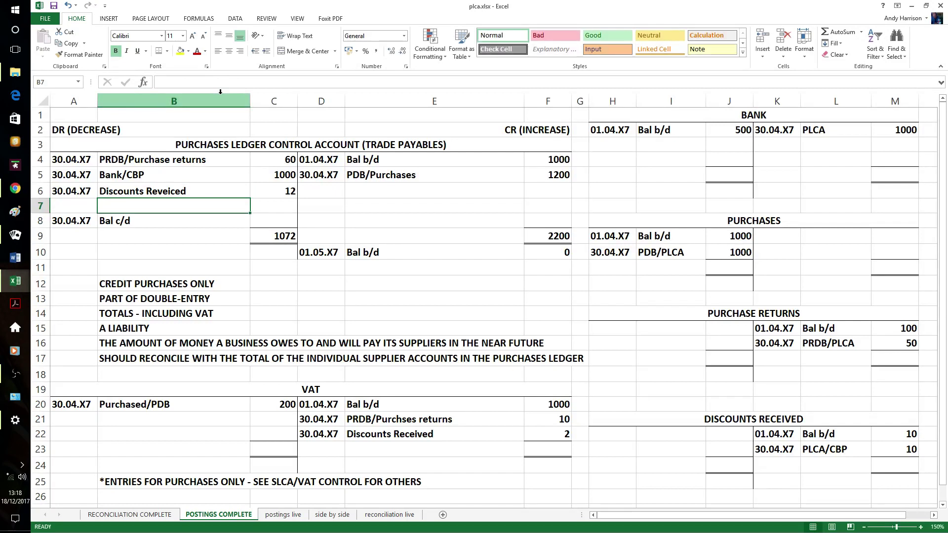
# Correct the description in B6 of the Purchases Ledger Control Account to Discounts Received.
pyautogui.click(180, 191)
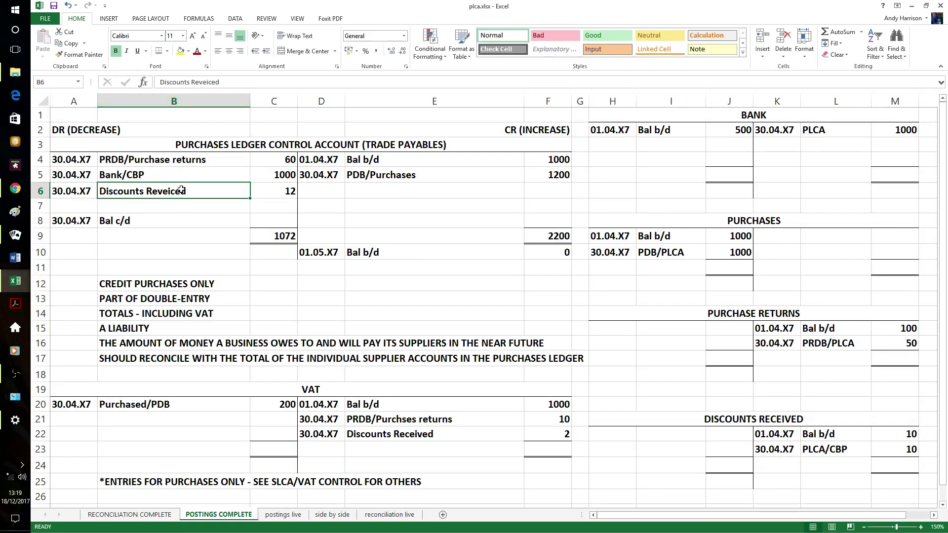
pyautogui.click(235, 86)
pyautogui.press('BackSpace')
pyautogui.press('BackSpace')
pyautogui.press('BackSpace')
pyautogui.press('BackSpace')
pyautogui.press('BackSpace')
pyautogui.press('BackSpace')
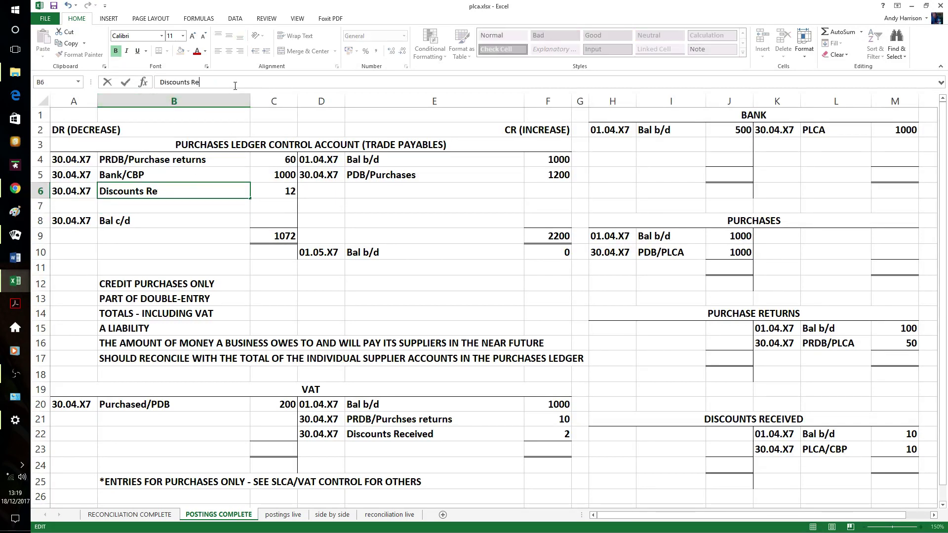
pyautogui.write('ceived')
pyautogui.press('Tab')
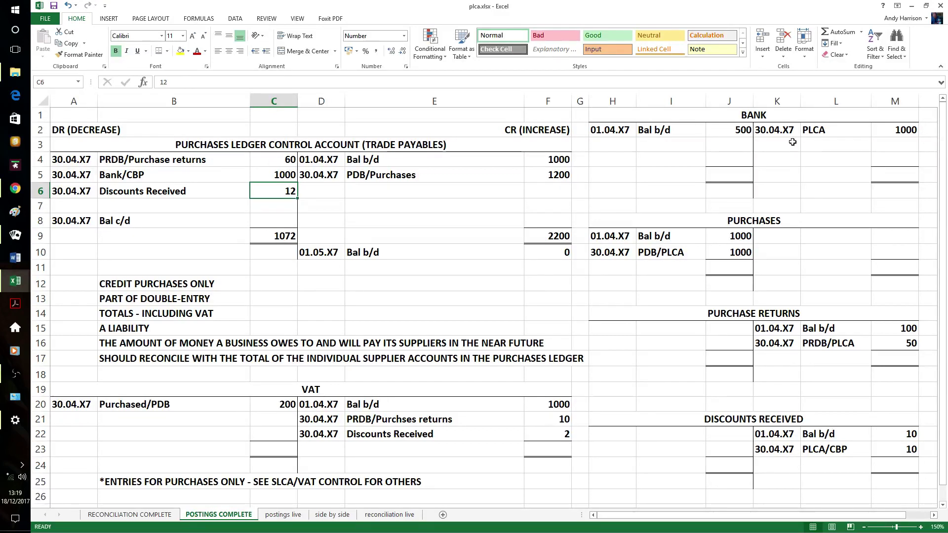
pyautogui.click(435, 257)
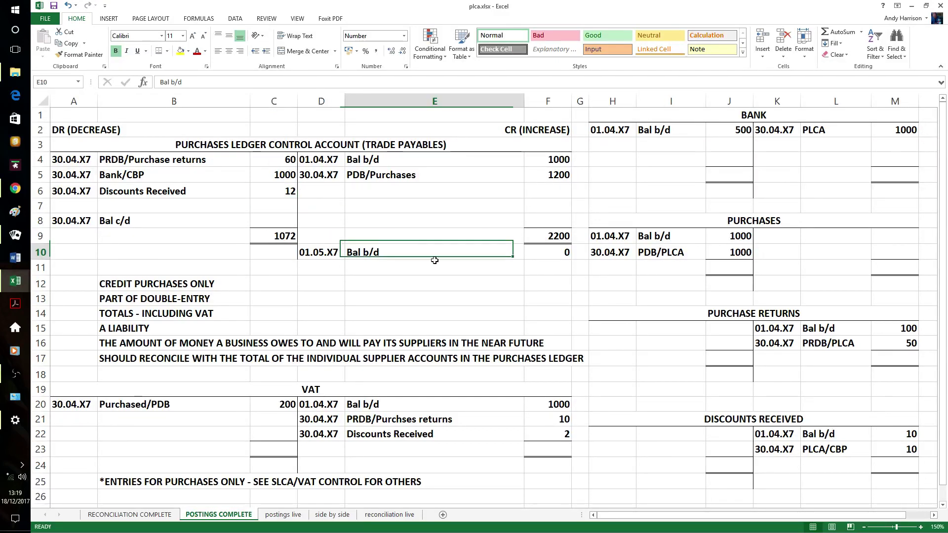
pyautogui.click(388, 300)
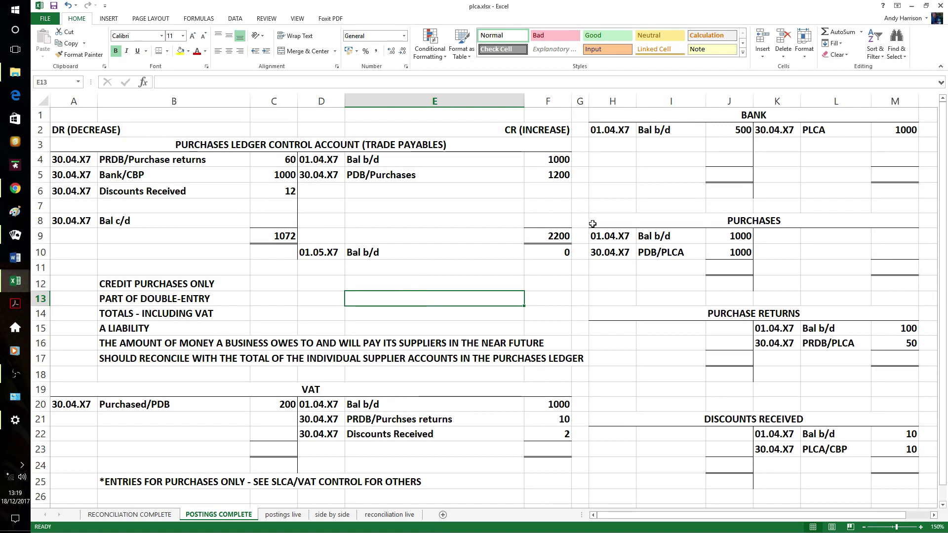
# Post a debit entry in row 3 of the Bank account, dated 30.04.X7, described PLCA/Refunds, for 300.
pyautogui.click(608, 147)
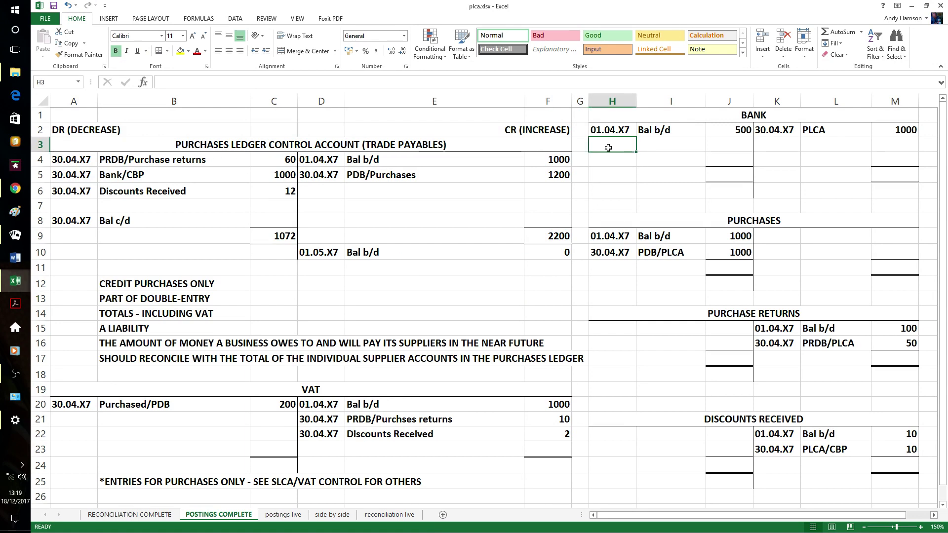
pyautogui.write('30.0')
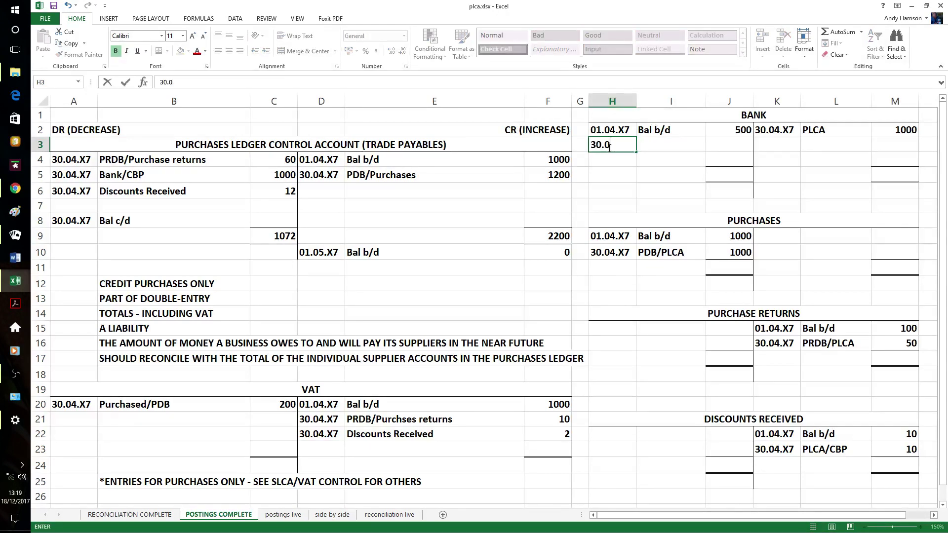
pyautogui.write('4.X7')
pyautogui.press('Tab')
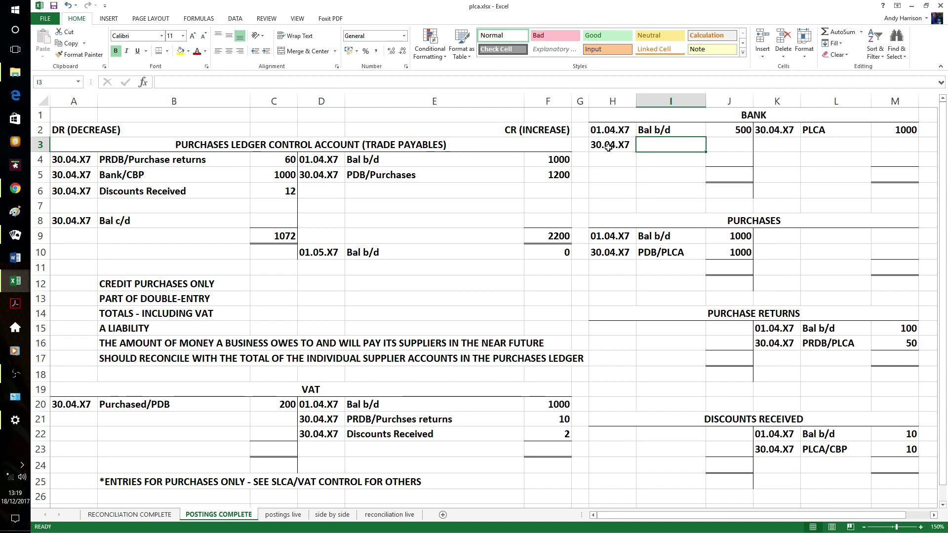
pyautogui.write('PLCA')
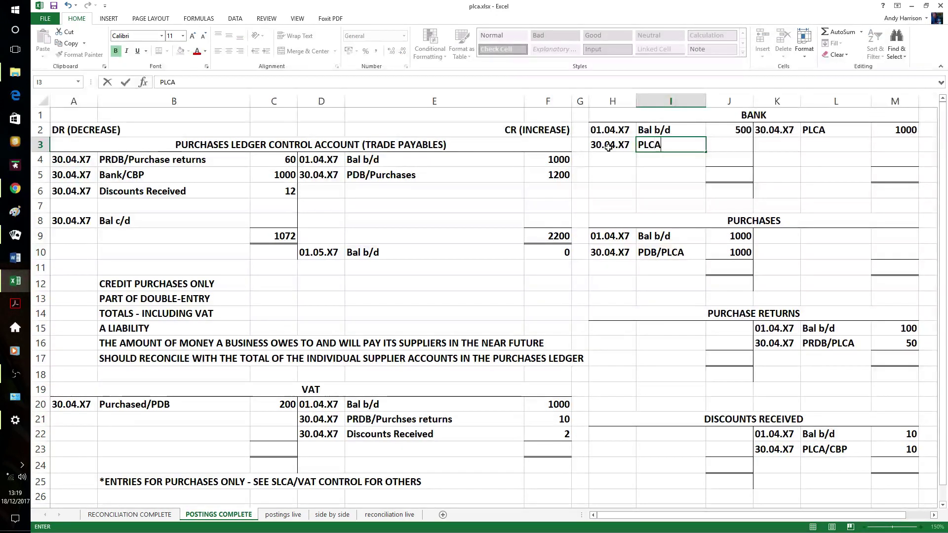
pyautogui.write('/REf')
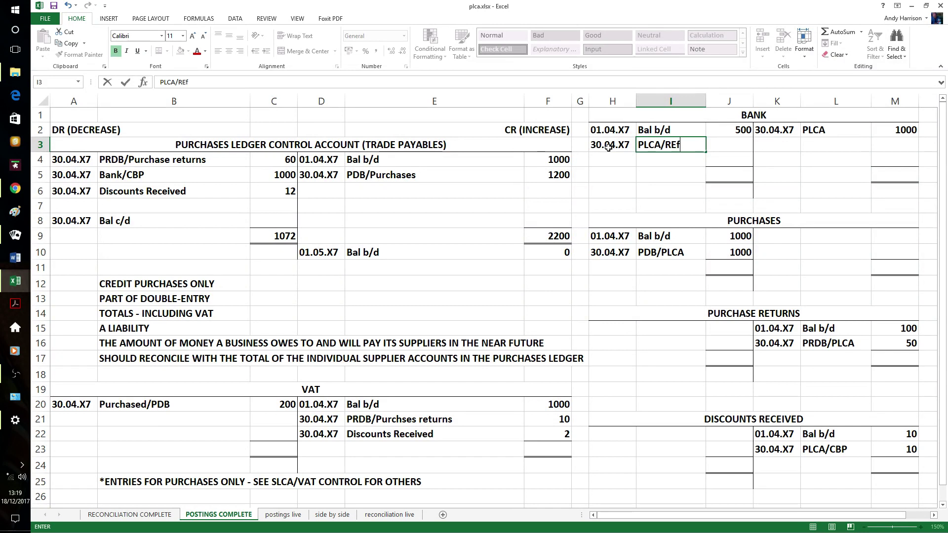
pyautogui.write('unds')
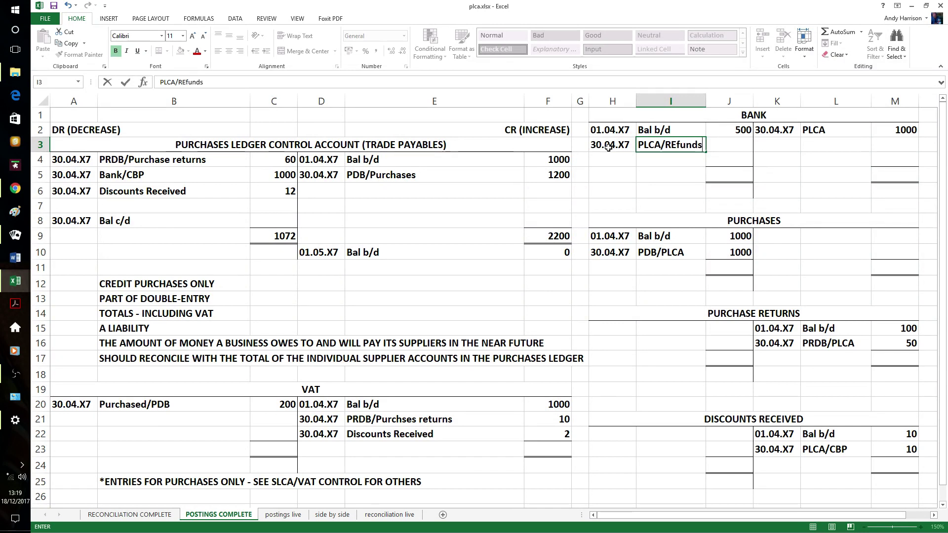
pyautogui.press('BackSpace')
pyautogui.press('BackSpace')
pyautogui.press('BackSpace')
pyautogui.press('BackSpace')
pyautogui.press('BackSpace')
pyautogui.press('BackSpace')
pyautogui.write('efunds')
pyautogui.hotkey('ctrl', 'Return')
pyautogui.press('Right')
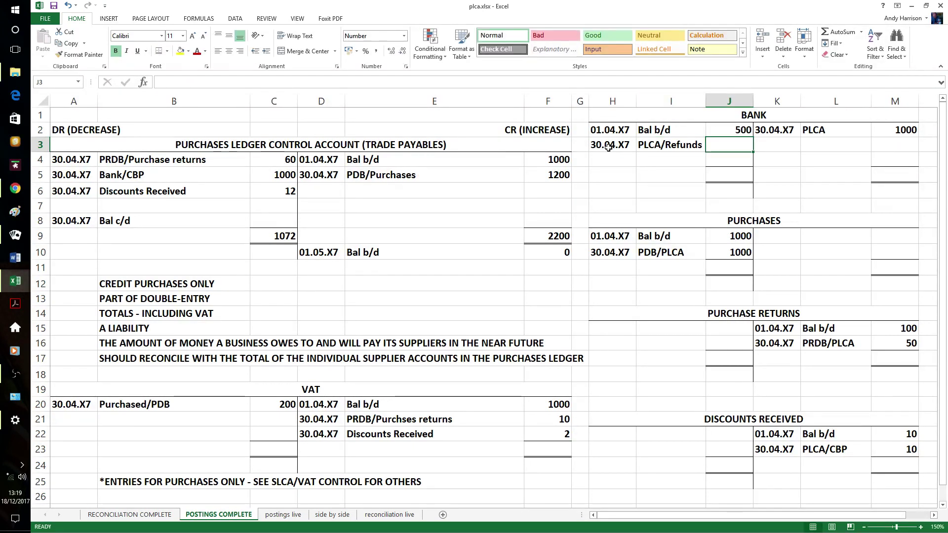
pyautogui.write('300')
pyautogui.click(662, 189)
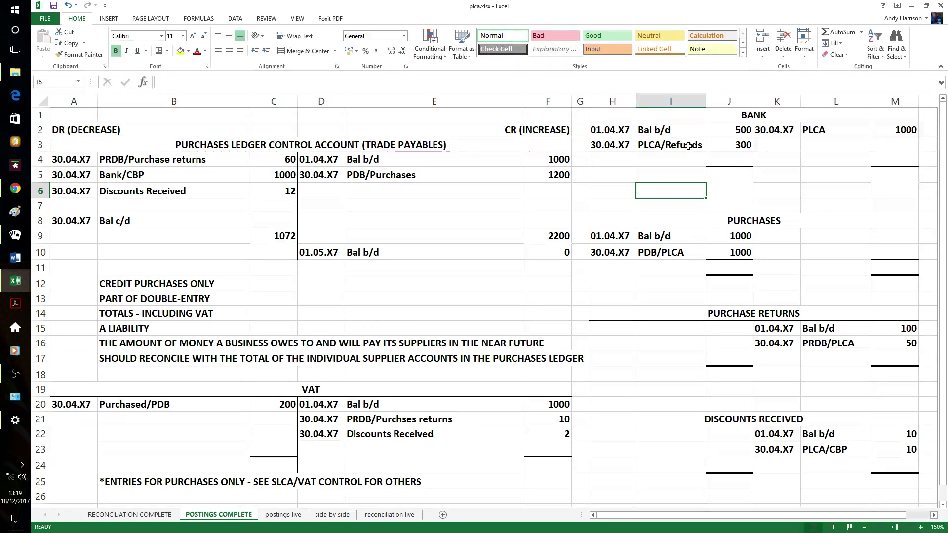
# Post a credit entry in row 6 of the Purchases Ledger Control Account, dated 30.04.X7, described Bank/Refunds, for 300.
pyautogui.click(324, 190)
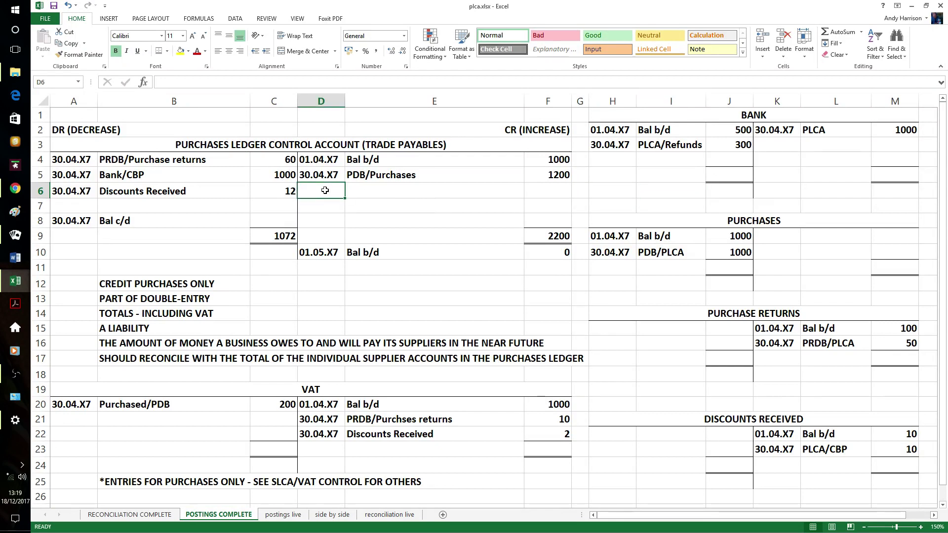
pyautogui.write('30.04')
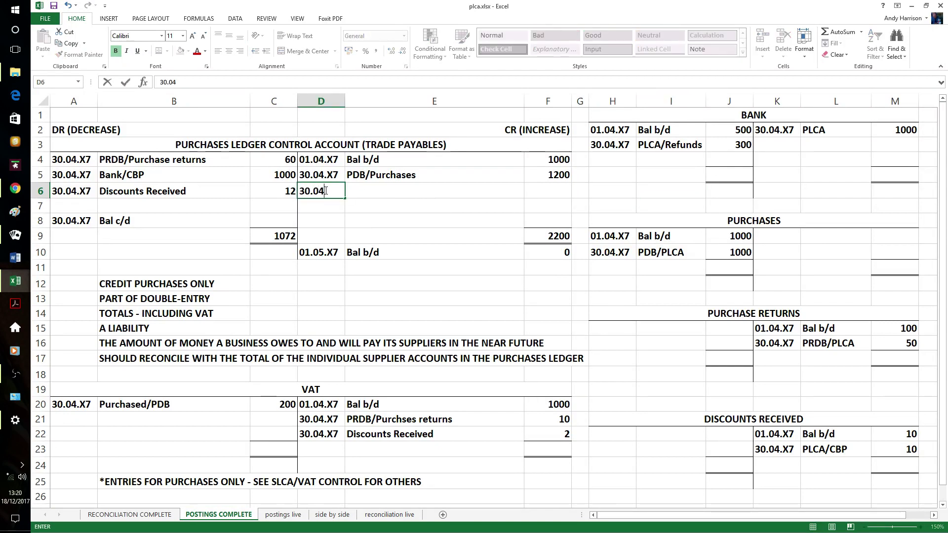
pyautogui.write('.X7')
pyautogui.press('Tab')
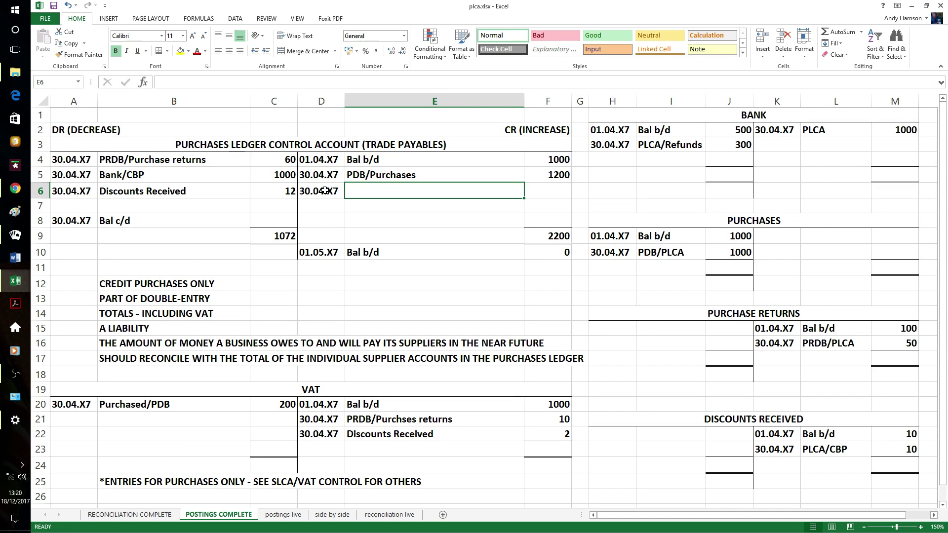
pyautogui.write('nk')
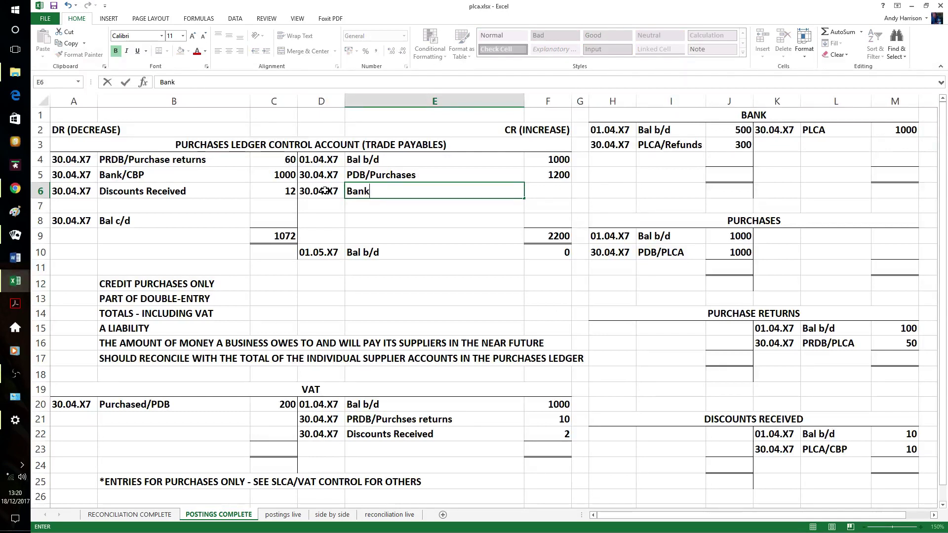
pyautogui.write('/Refunds')
pyautogui.press('Tab')
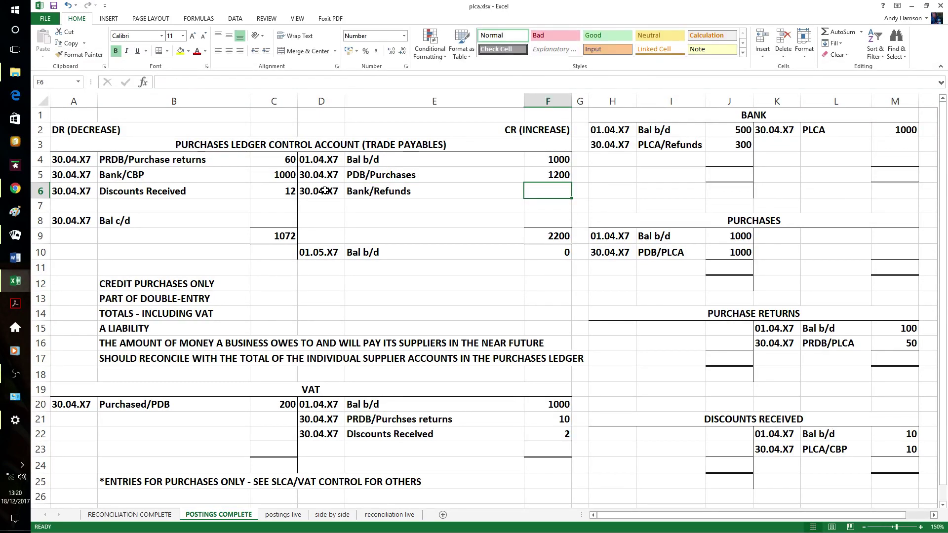
pyautogui.write('300')
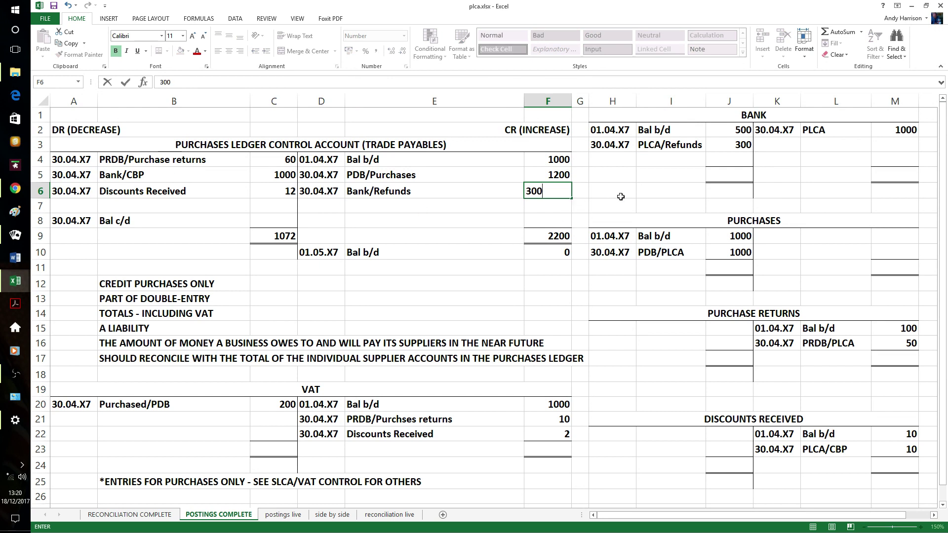
pyautogui.click(623, 197)
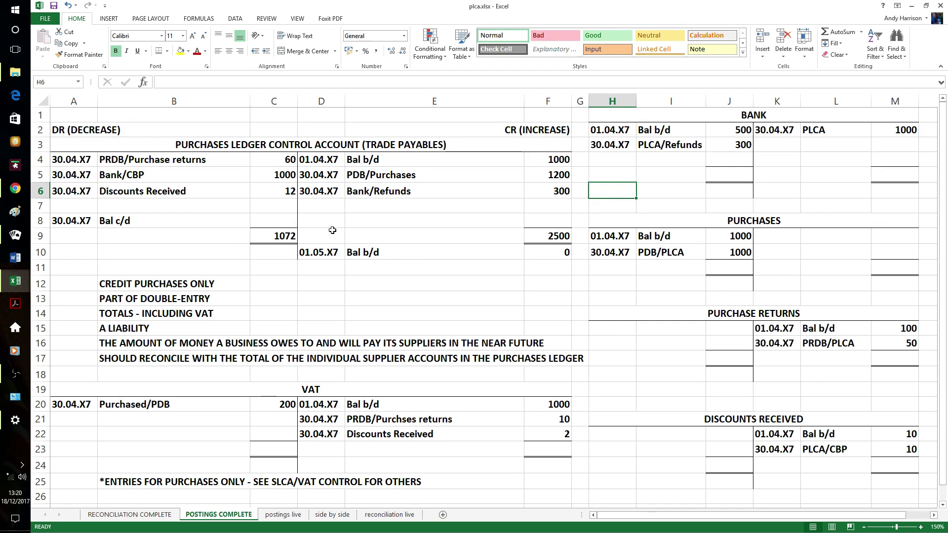
# Calculate the Bal c/d amount in C8 of the Purchases Ledger Control Account with the formula =2500-1072.
pyautogui.click(284, 222)
pyautogui.write('=2')
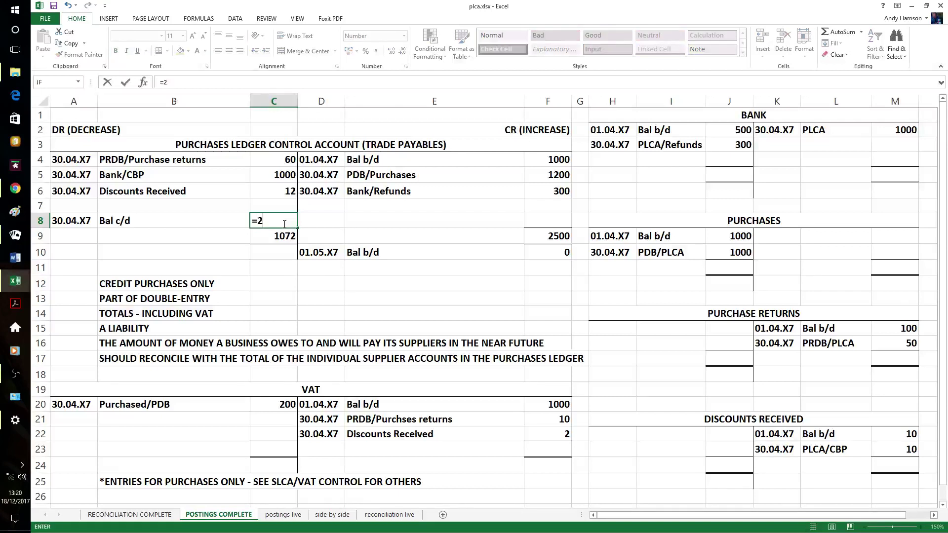
pyautogui.write('500-1072')
pyautogui.press('Return')
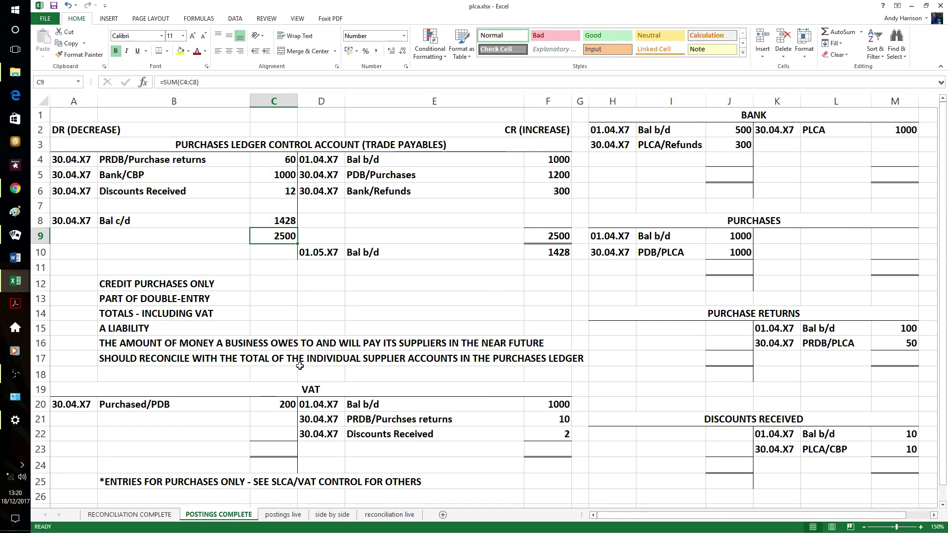
# On the RECONCILIATION COMPLETE sheet, post a credit entry in row 3 of Supplier 1, dated 30.04.X7, described PDB, for 400.
pyautogui.click(143, 515)
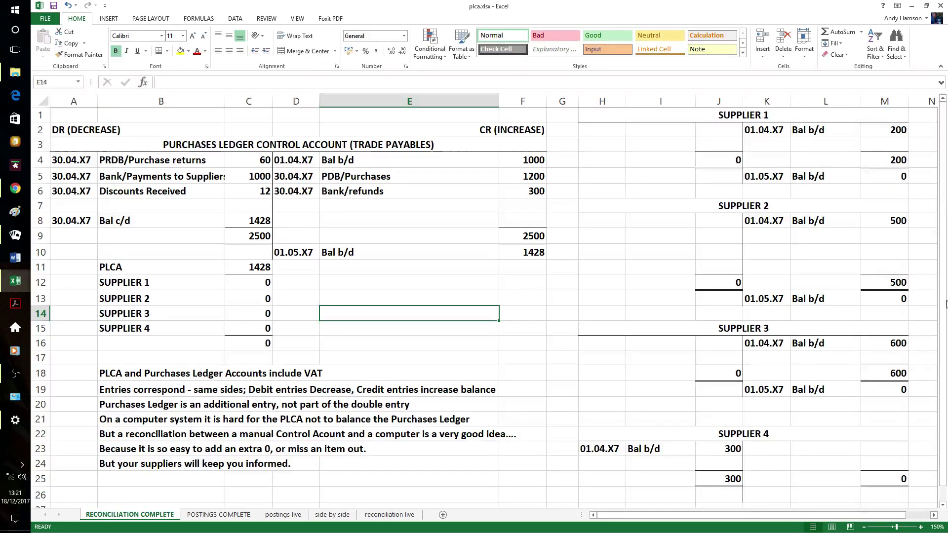
pyautogui.click(763, 145)
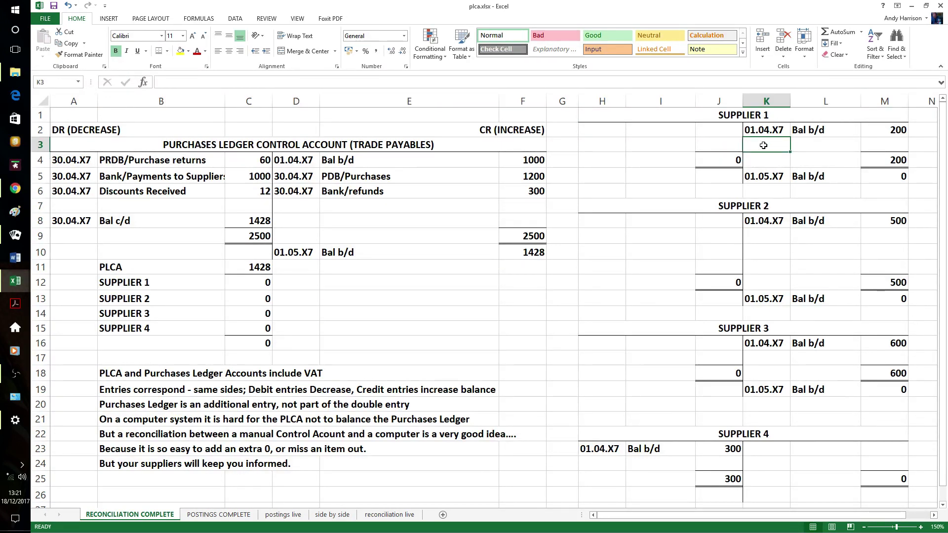
pyautogui.write('30.0')
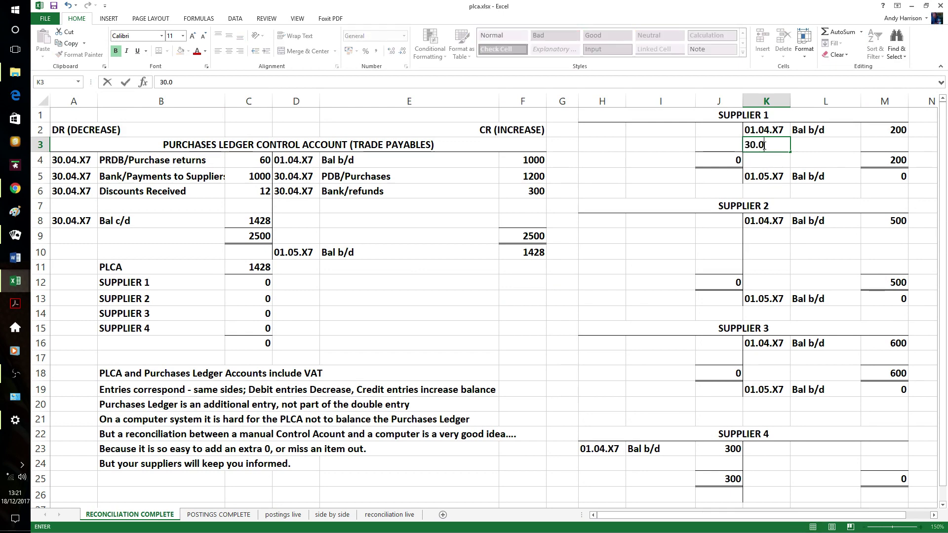
pyautogui.write('4.X7')
pyautogui.press('Tab')
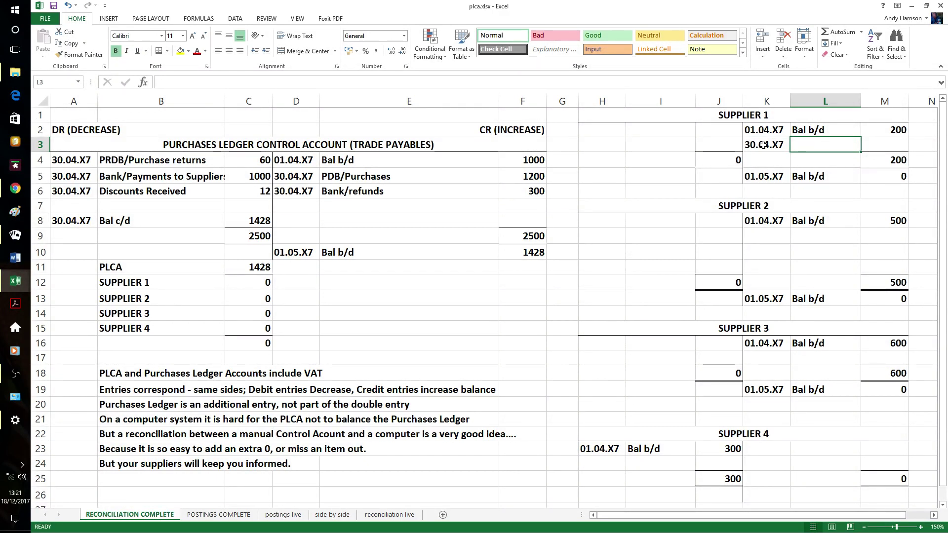
pyautogui.write('PDB')
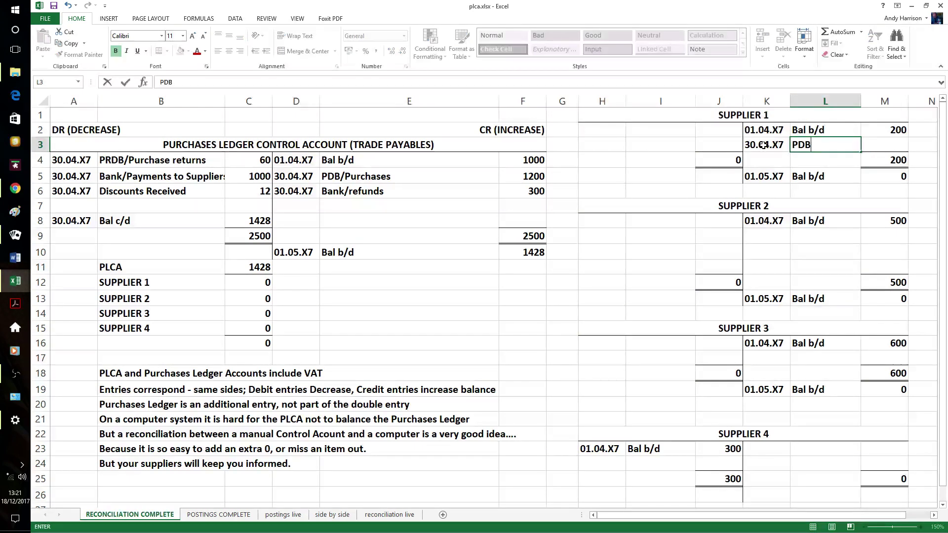
pyautogui.press('Tab')
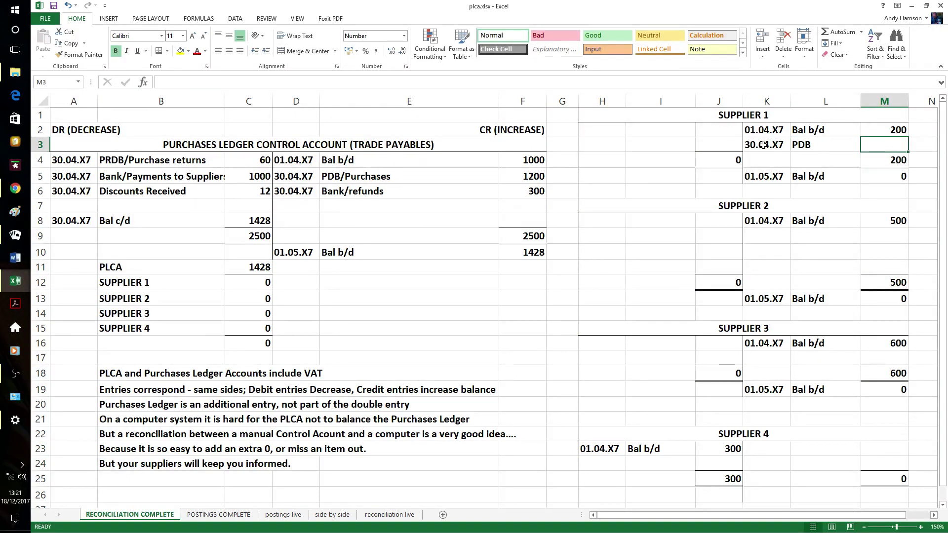
pyautogui.write('400')
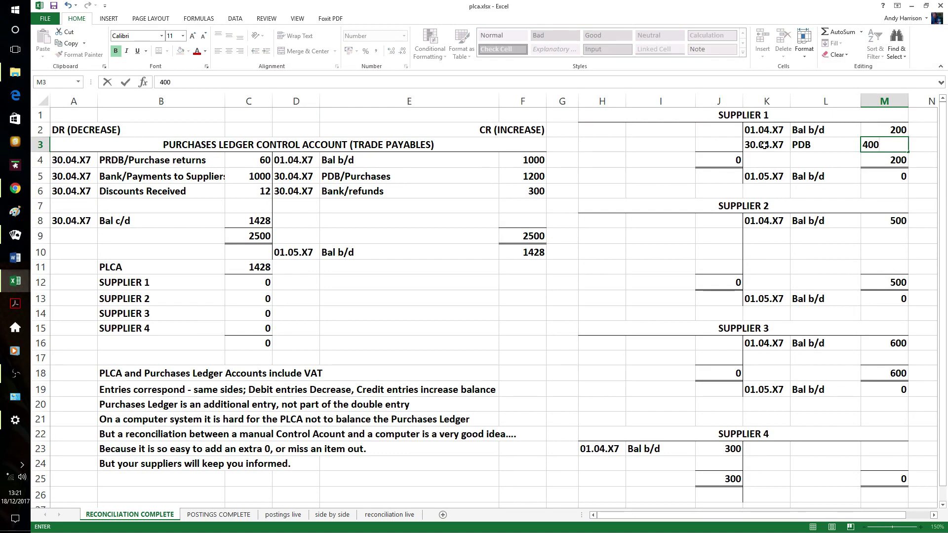
pyautogui.click(886, 190)
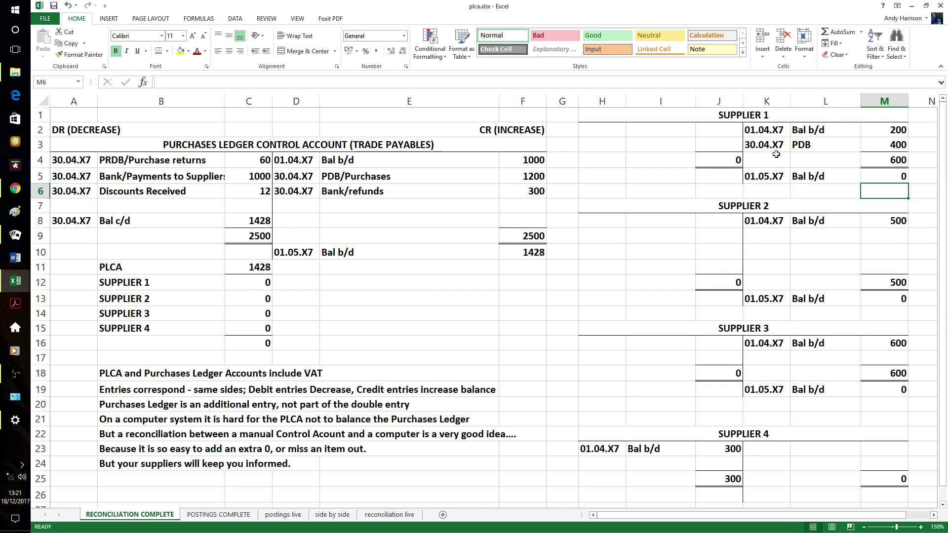
# Post a credit entry in row 9 of the Supplier 2 account, dated 30.04.X7, described PDB, for 400.
pyautogui.click(755, 234)
pyautogui.write('30.04')
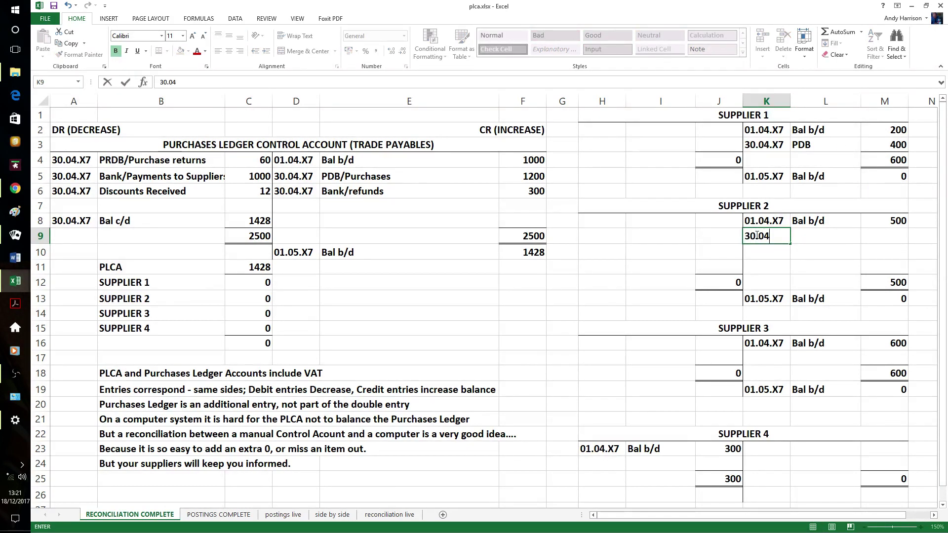
pyautogui.write('.X7')
pyautogui.press('Tab')
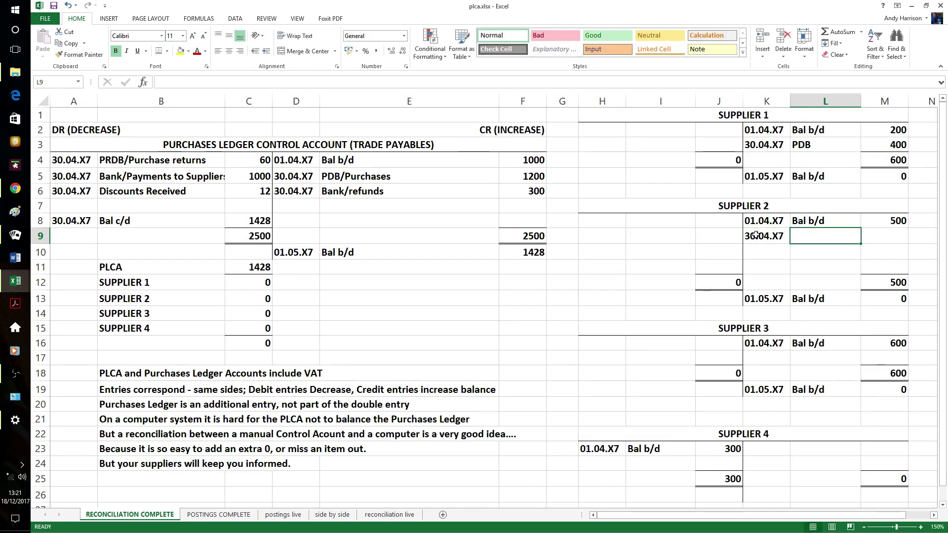
pyautogui.write('PDB')
pyautogui.press('Tab')
pyautogui.write('40')
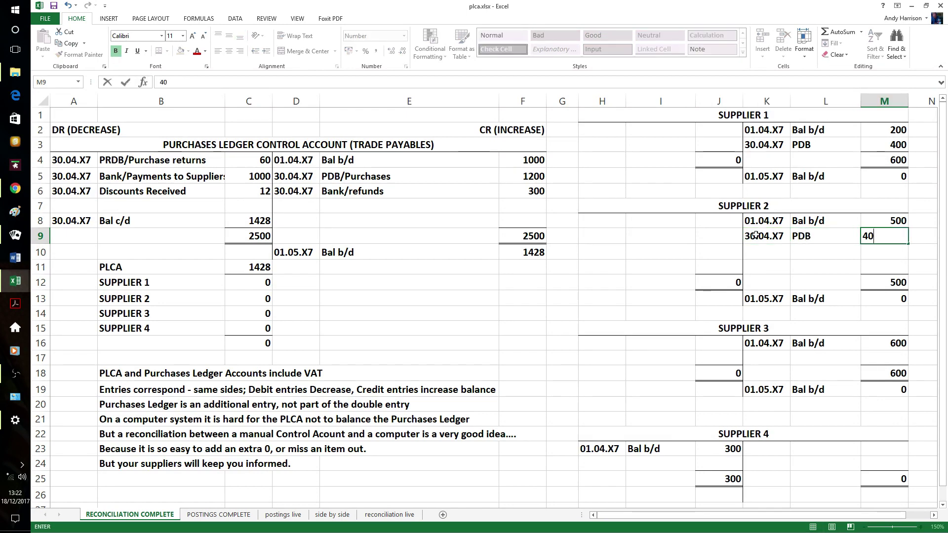
pyautogui.write('0')
pyautogui.click(613, 176)
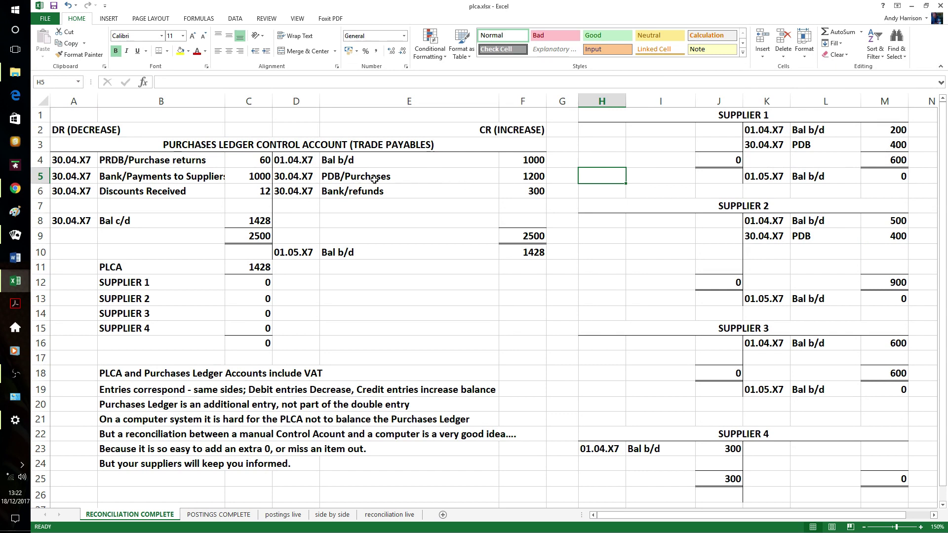
# Post a credit entry in row 17 of the Supplier 3 account, dated 30.04.X7, described PDB, for 400.
pyautogui.click(771, 357)
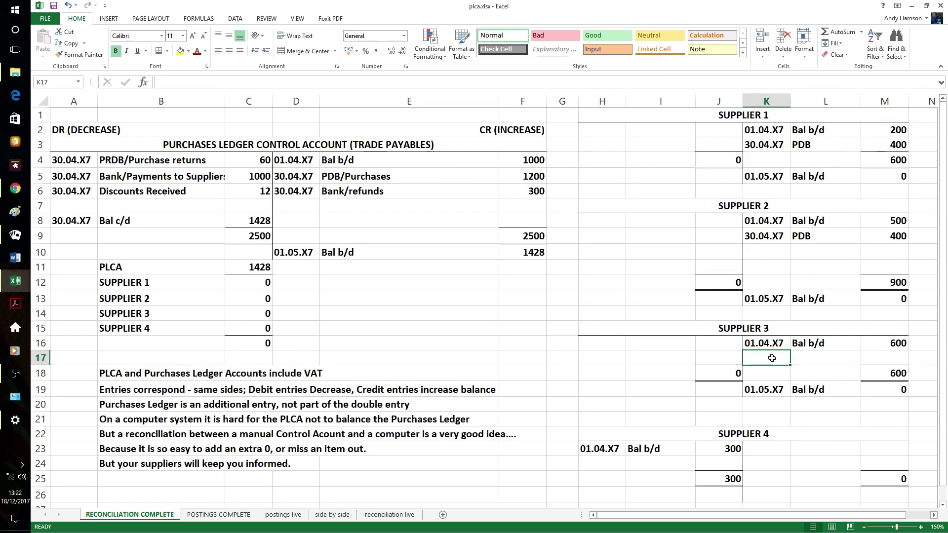
pyautogui.write('30.04')
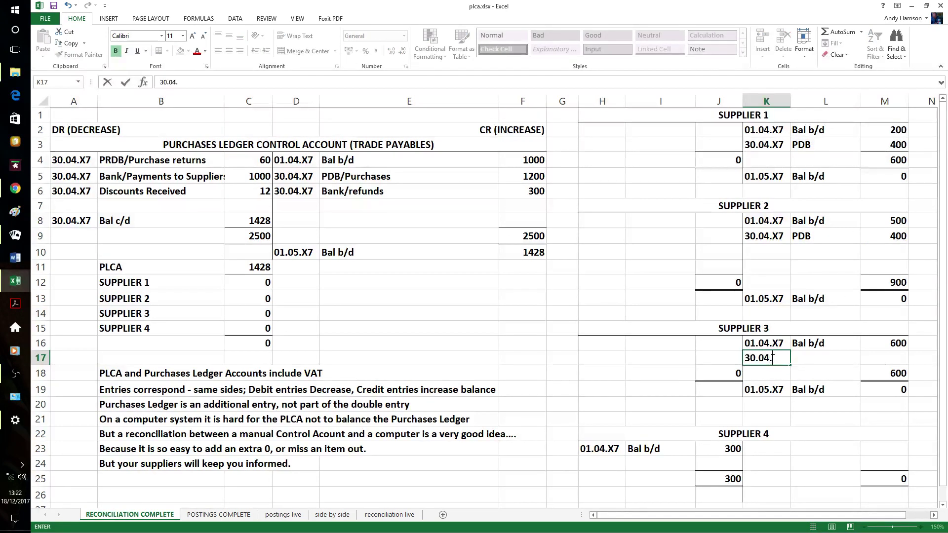
pyautogui.write('.X7')
pyautogui.press('Tab')
pyautogui.write('PDB')
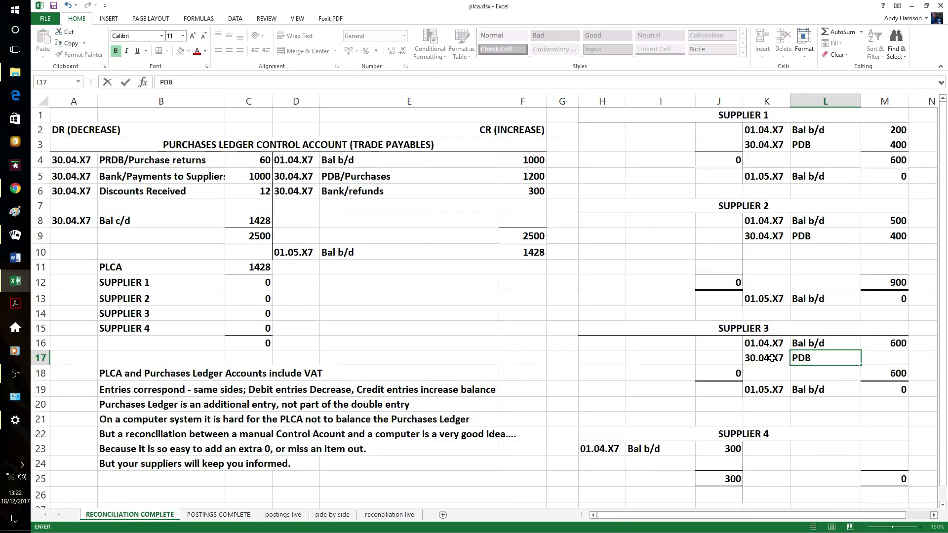
pyautogui.press('Tab')
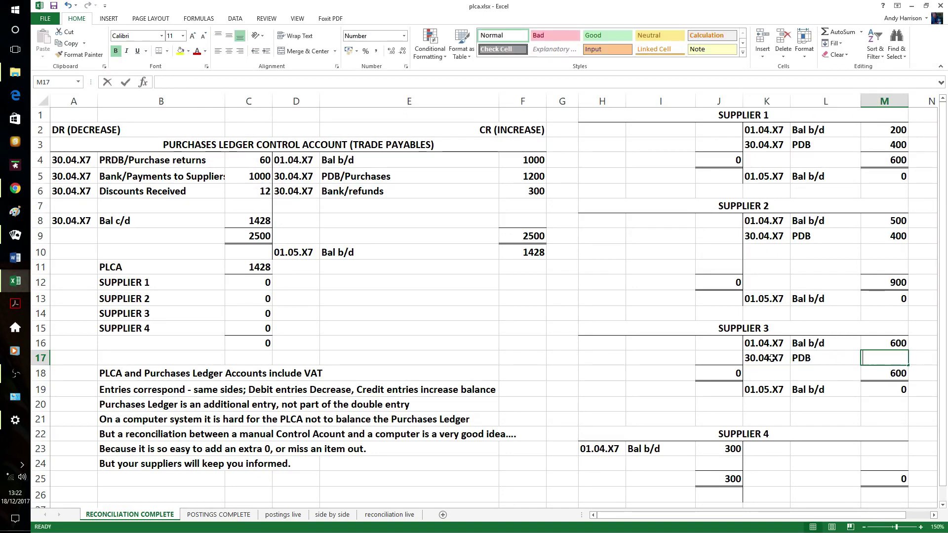
pyautogui.write('400')
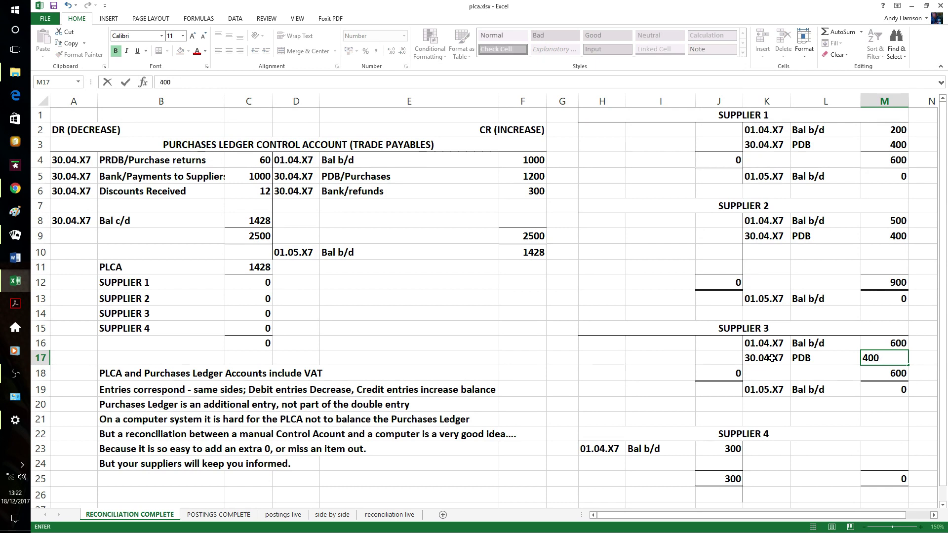
pyautogui.click(651, 374)
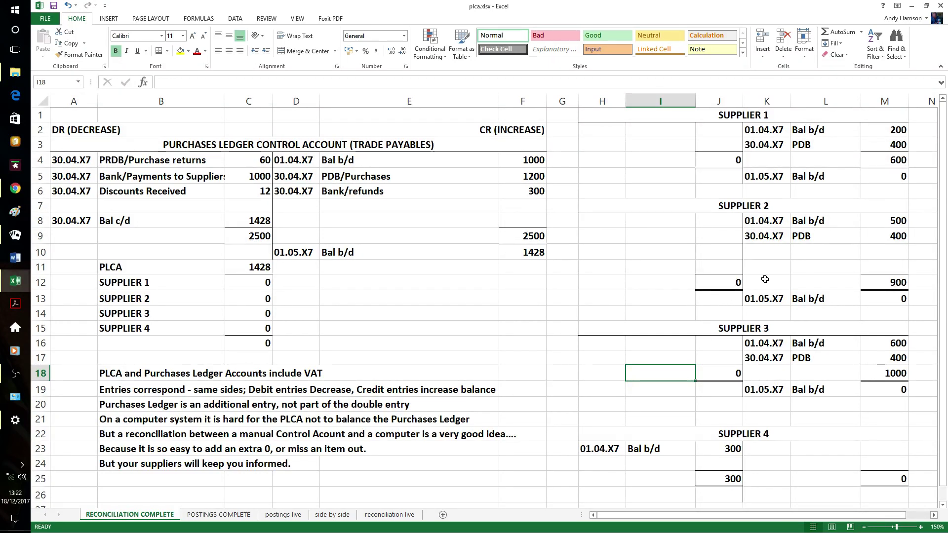
# Post a debit entry in row 8 of the Supplier 2 account, dated 30.04.X7, described PRDB, for 60.
pyautogui.click(591, 222)
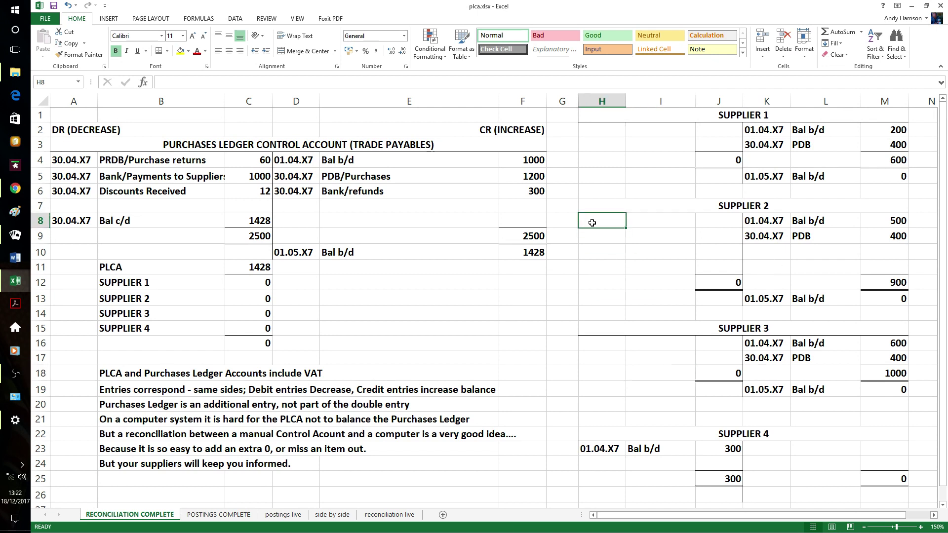
pyautogui.write('30.04.')
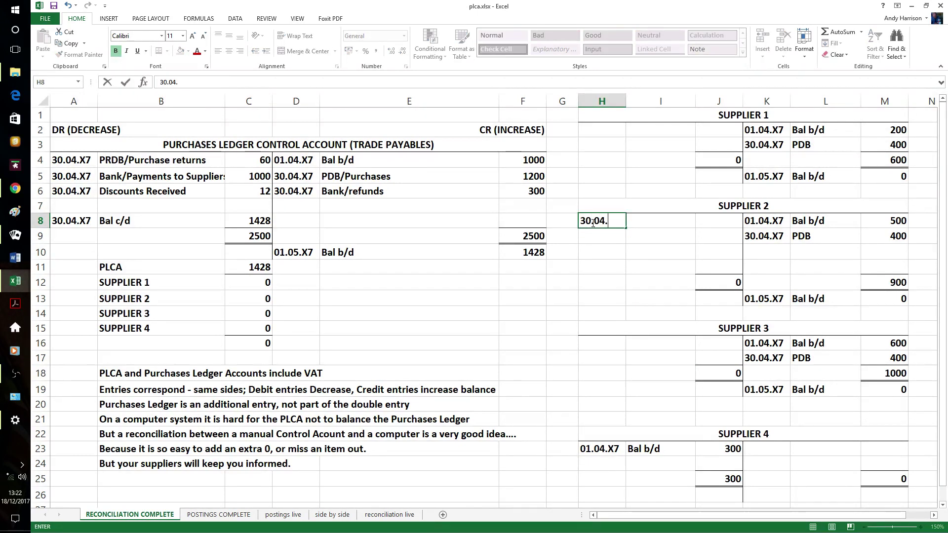
pyautogui.write('X7')
pyautogui.press('Tab')
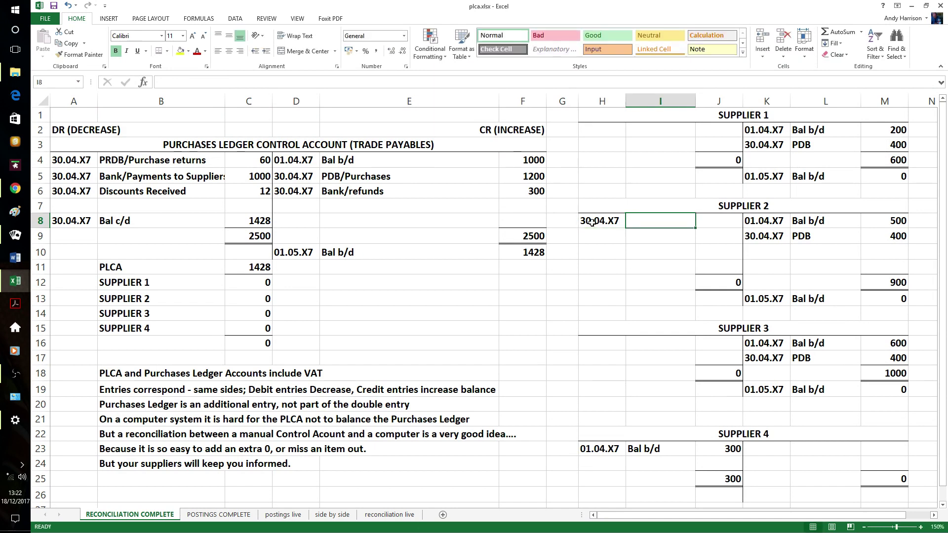
pyautogui.write('PRDB')
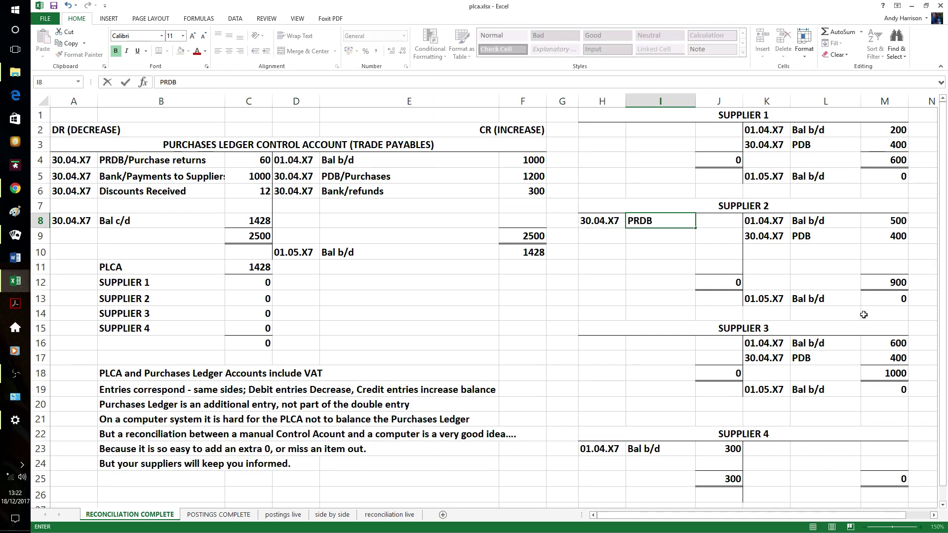
pyautogui.press('Tab')
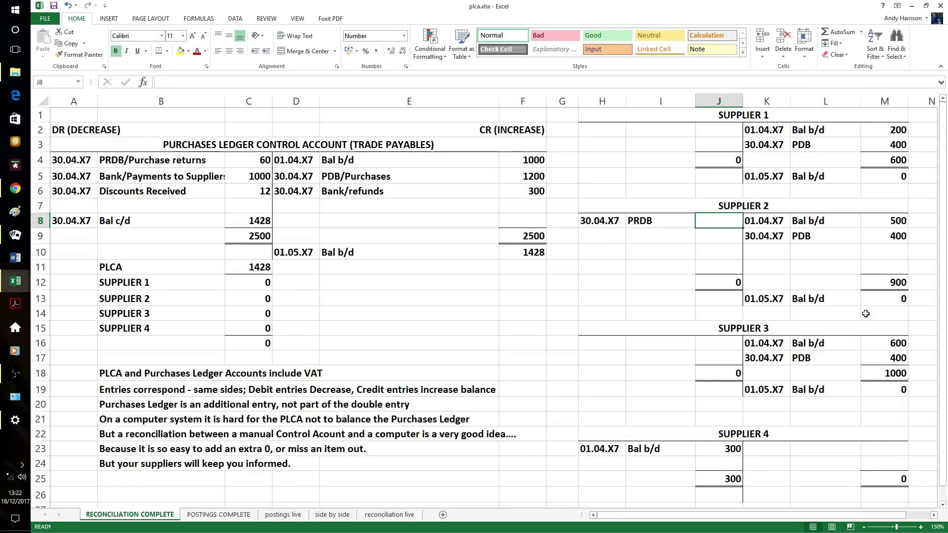
pyautogui.write('60')
pyautogui.click(668, 265)
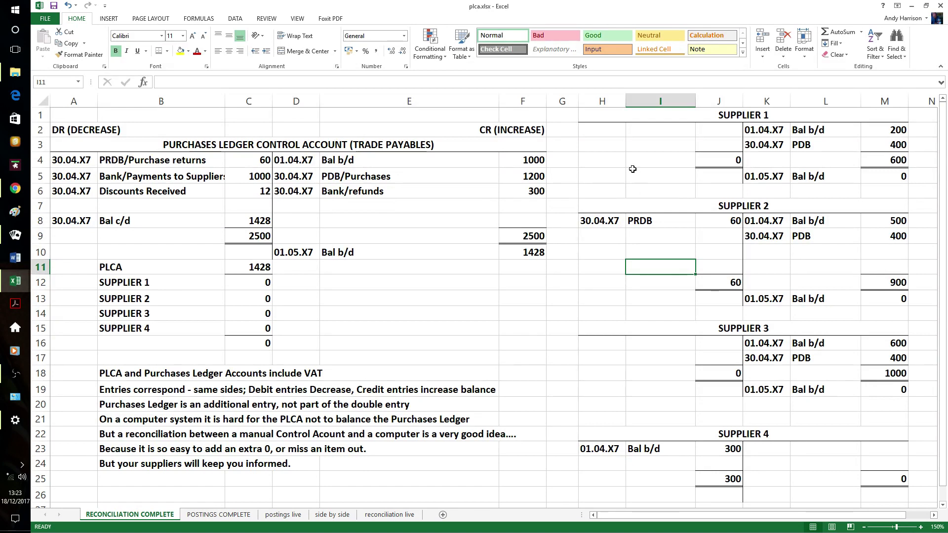
# Post a debit entry in row 2 of the Supplier 1 account, dated 30.04.X7, described Bank/PLCA, for 200.
pyautogui.click(611, 133)
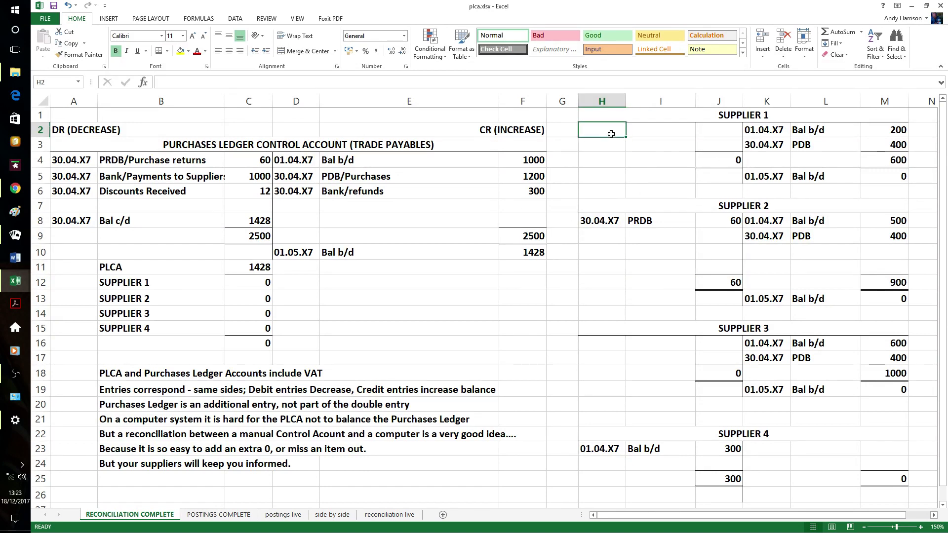
pyautogui.write('30.04')
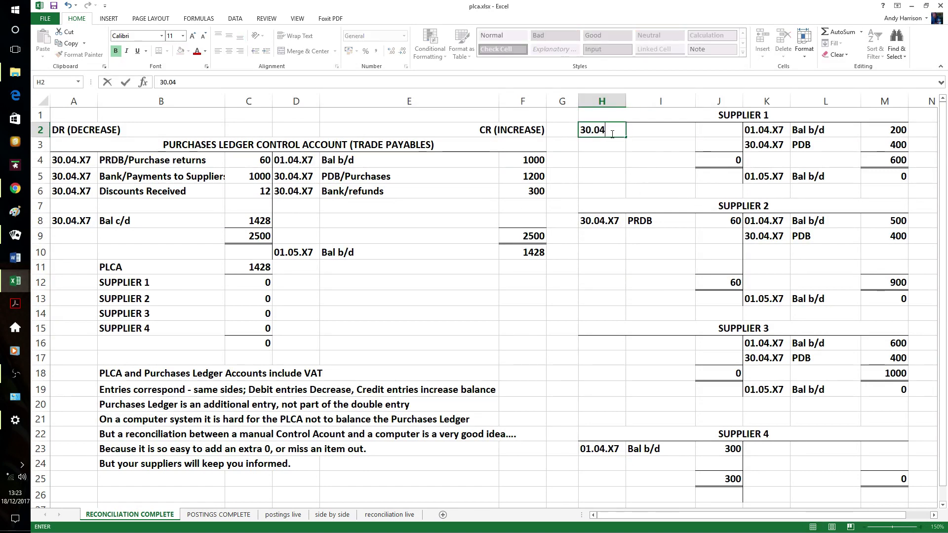
pyautogui.write('.X7')
pyautogui.press('Tab')
pyautogui.write('Ban')
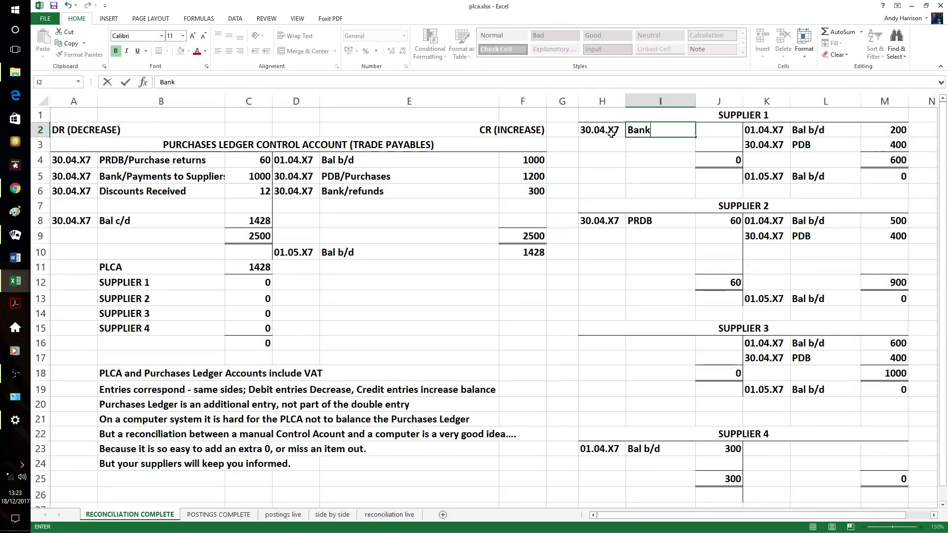
pyautogui.write('k/PLCA')
pyautogui.press('Tab')
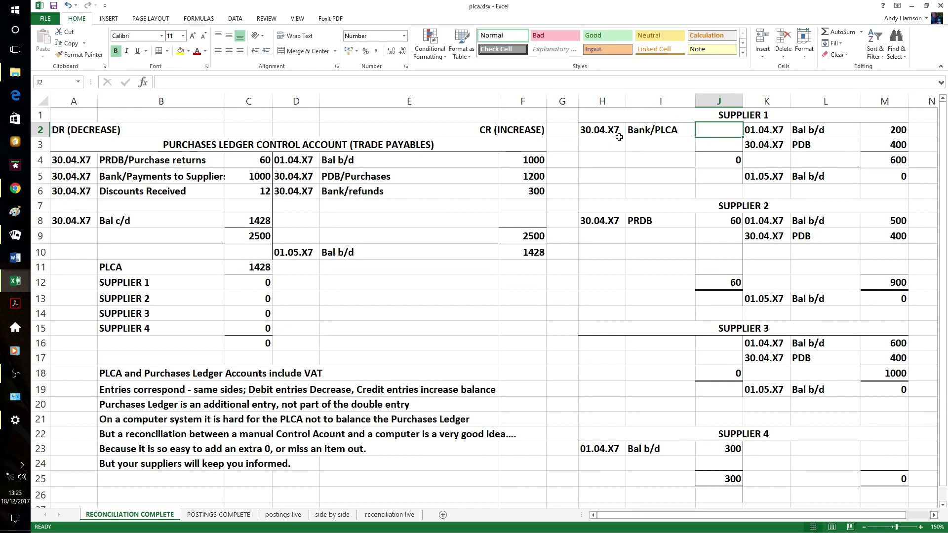
pyautogui.write('20')
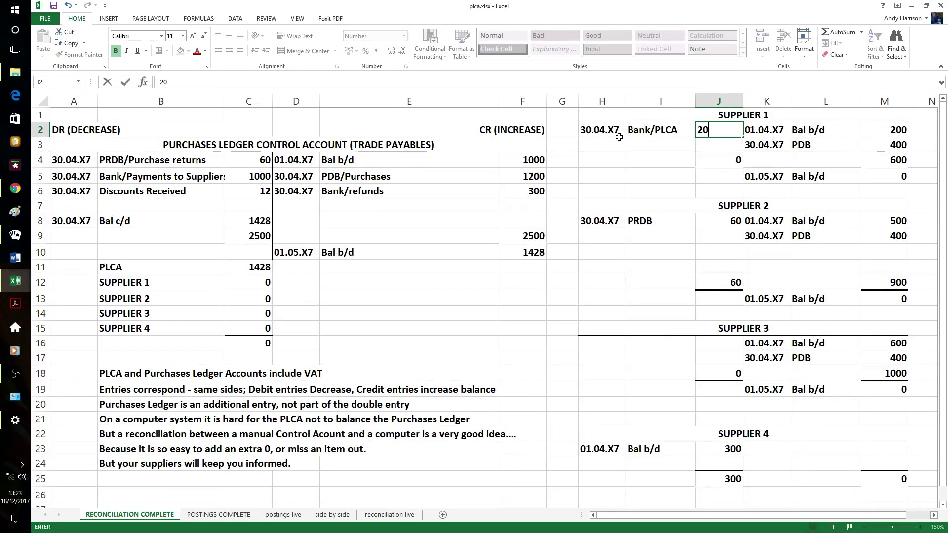
pyautogui.write('0')
pyautogui.click(661, 176)
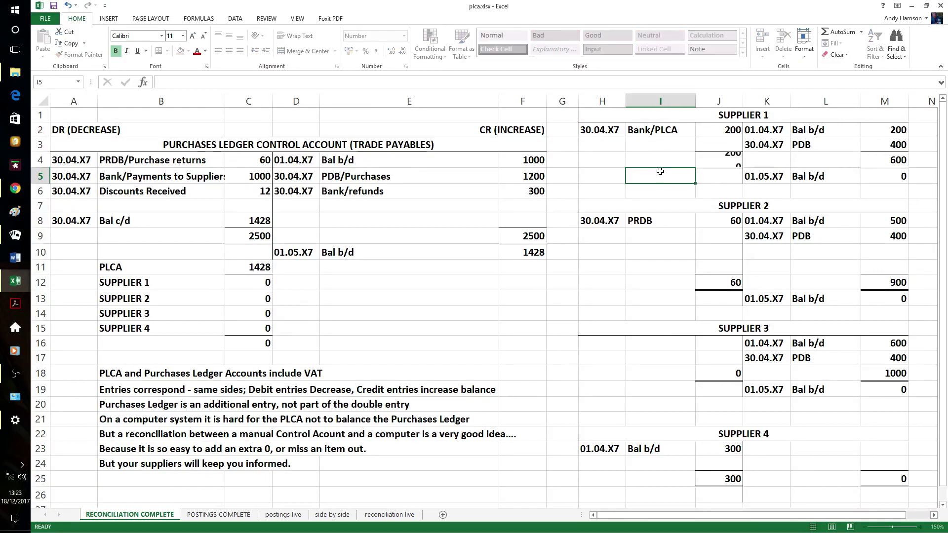
# Post a debit entry in row 9 of the Supplier 2 account, dated 30.04.X7, described Bank/PLCA, for 500.
pyautogui.click(598, 237)
pyautogui.write('30.04')
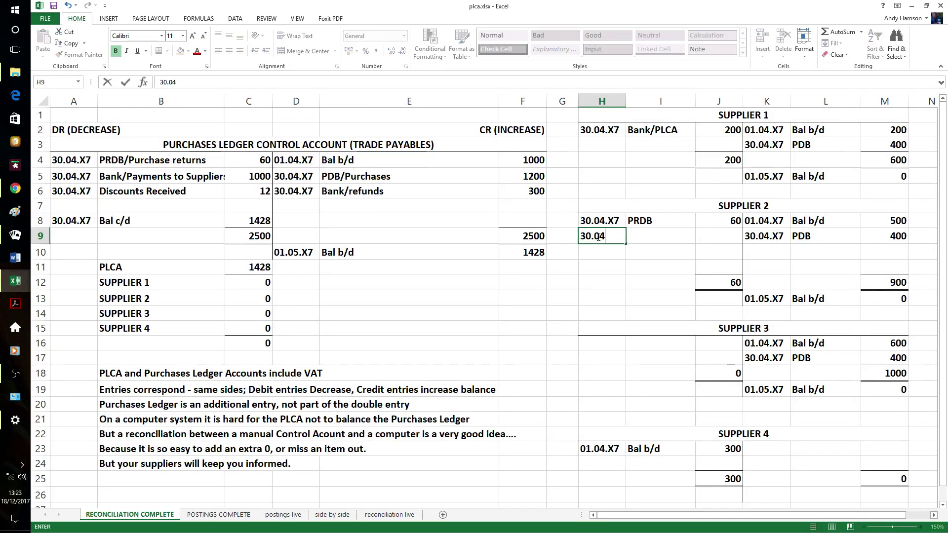
pyautogui.write('.X7')
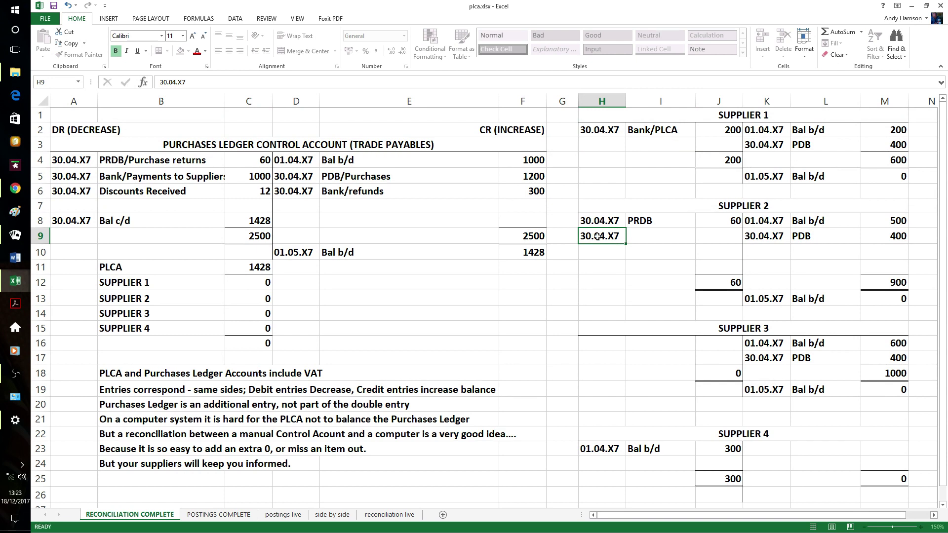
pyautogui.press('Tab')
pyautogui.write('Ban')
pyautogui.write('/PLCA')
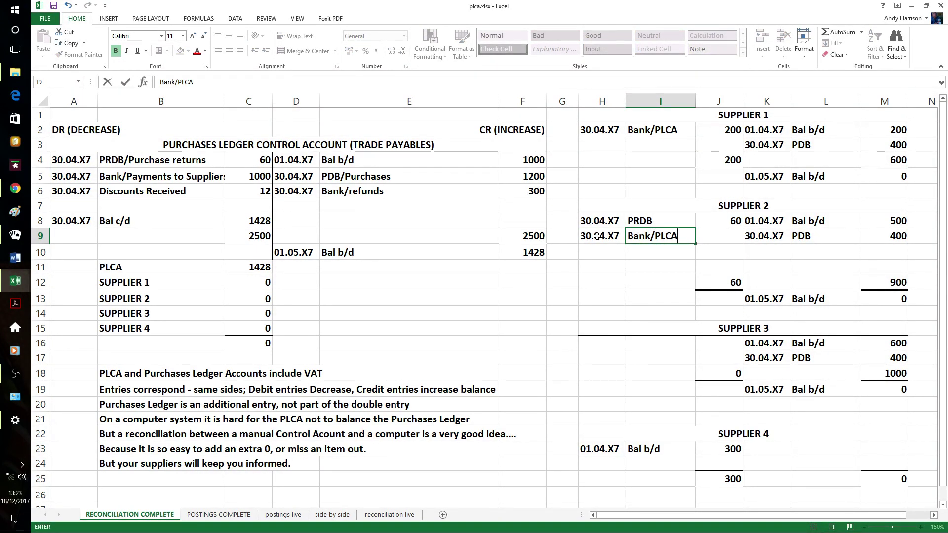
pyautogui.press('Tab')
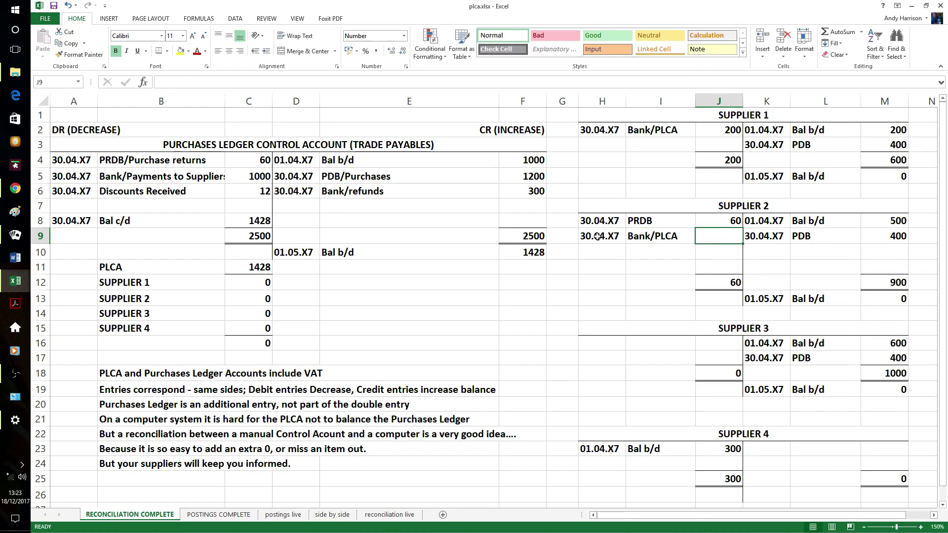
pyautogui.click(656, 131)
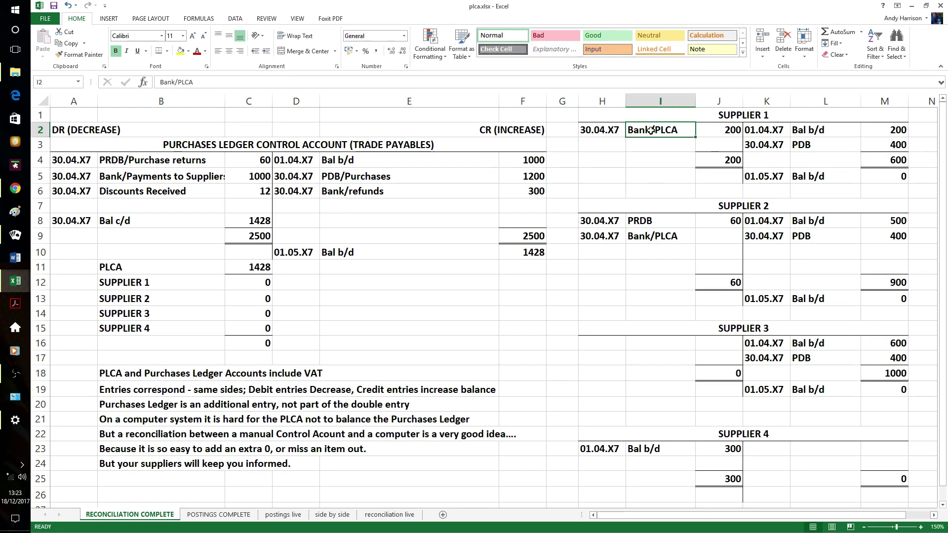
pyautogui.click(659, 236)
pyautogui.click(717, 238)
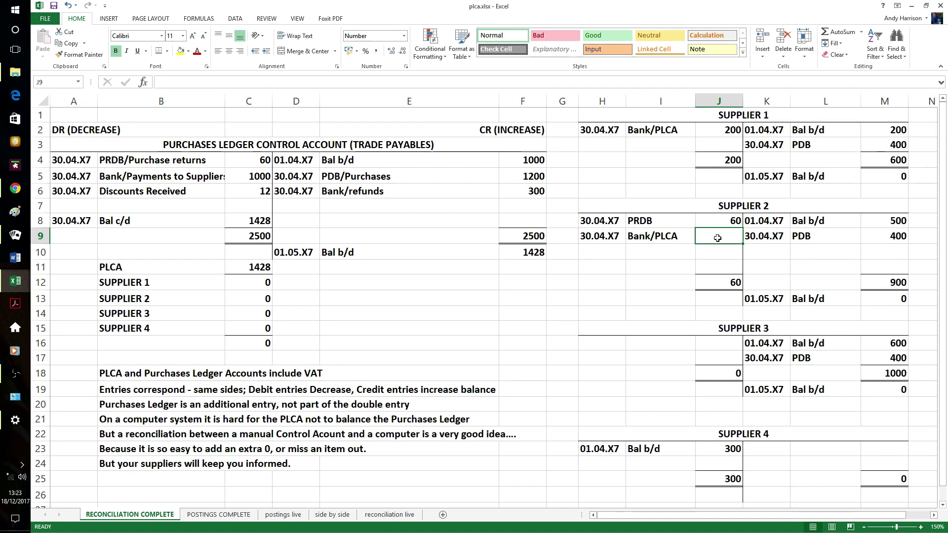
pyautogui.write('500')
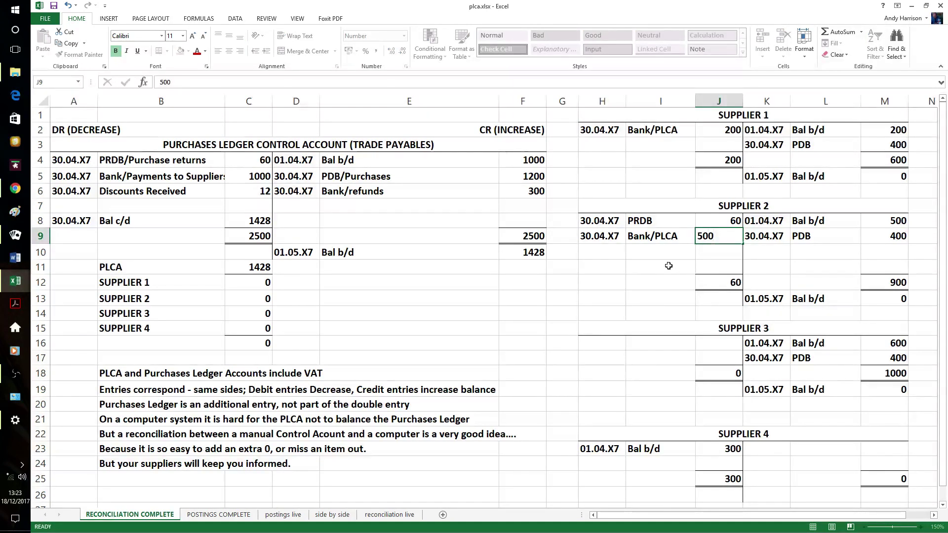
pyautogui.click(669, 266)
# Post a debit entry in row 16 of the Supplier 3 account, dated 30.04.X7, described Bank, for 300.
pyautogui.click(605, 343)
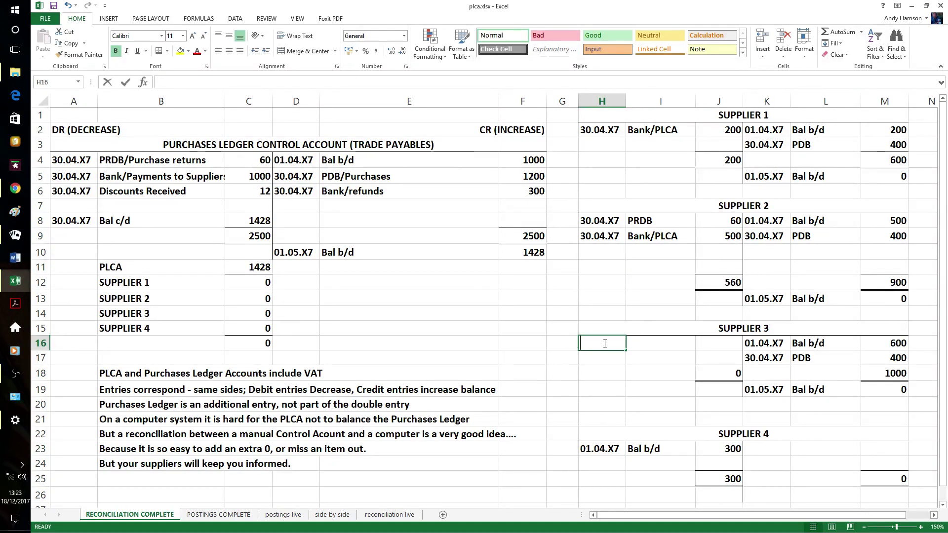
pyautogui.write('30.04.')
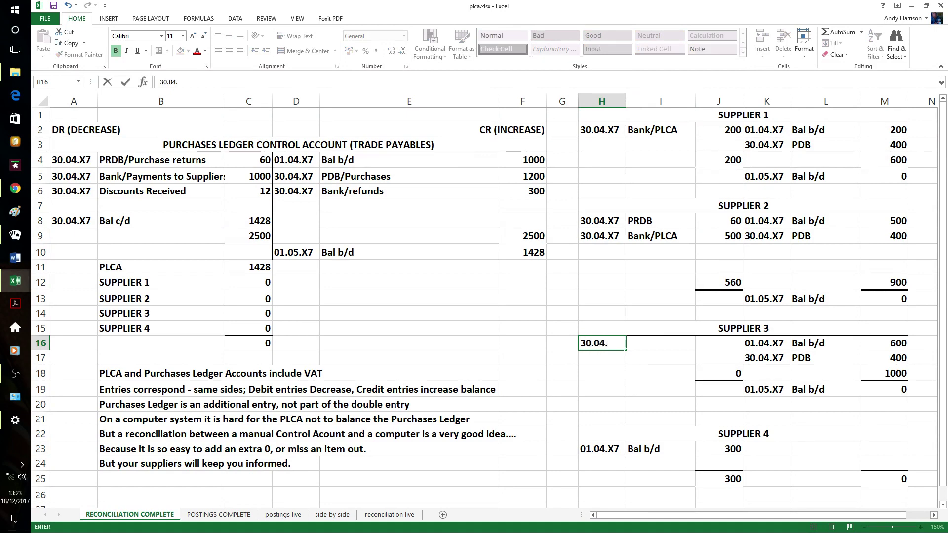
pyautogui.write('X7')
pyautogui.press('Tab')
pyautogui.write('Ban')
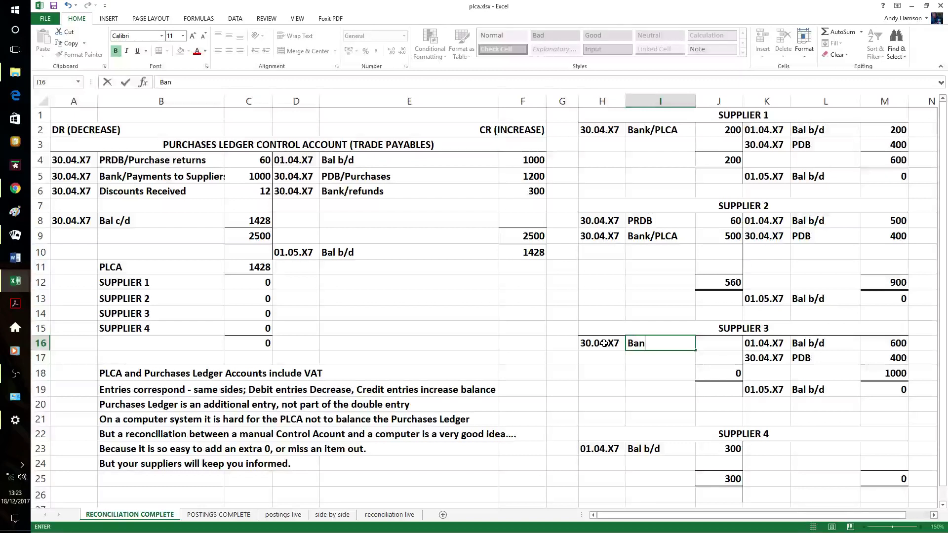
pyautogui.write('k')
pyautogui.press('Tab')
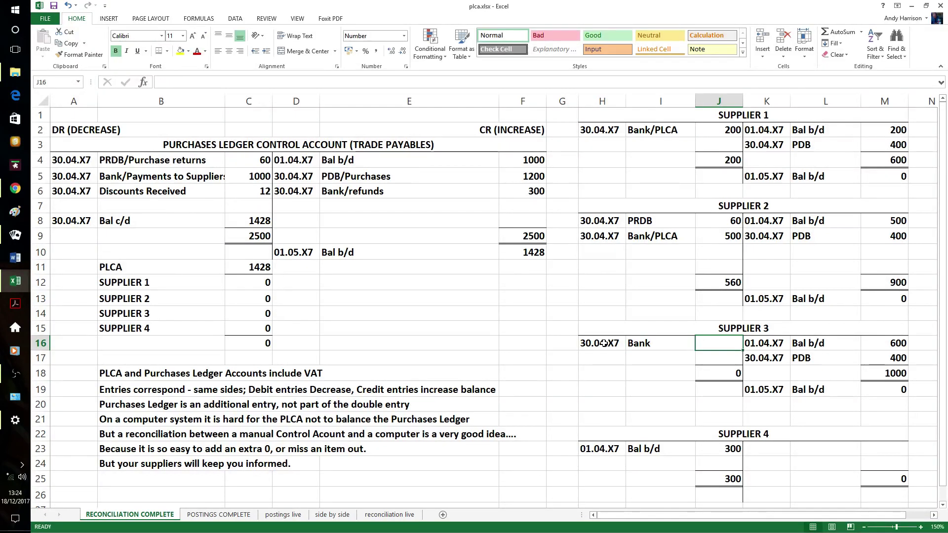
pyautogui.write('30')
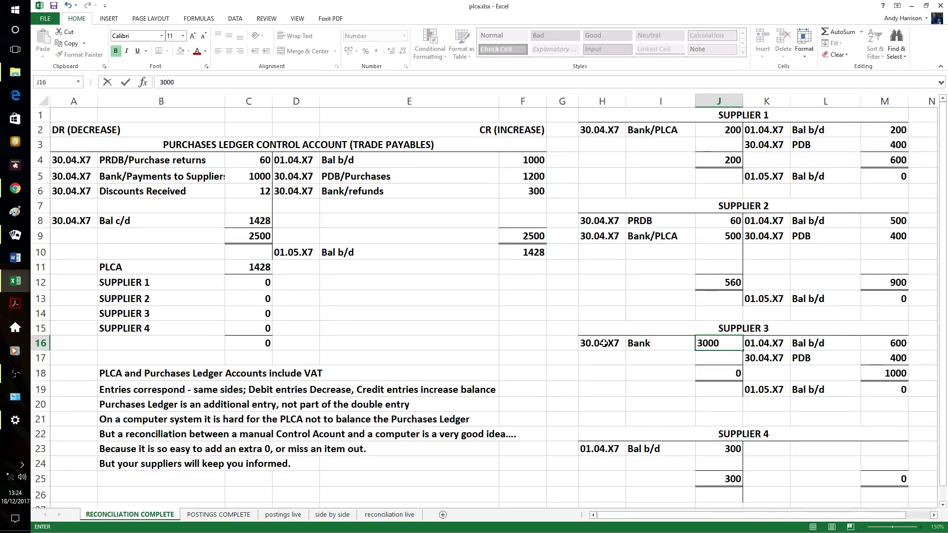
pyautogui.write('00')
pyautogui.press('BackSpace')
pyautogui.click(626, 385)
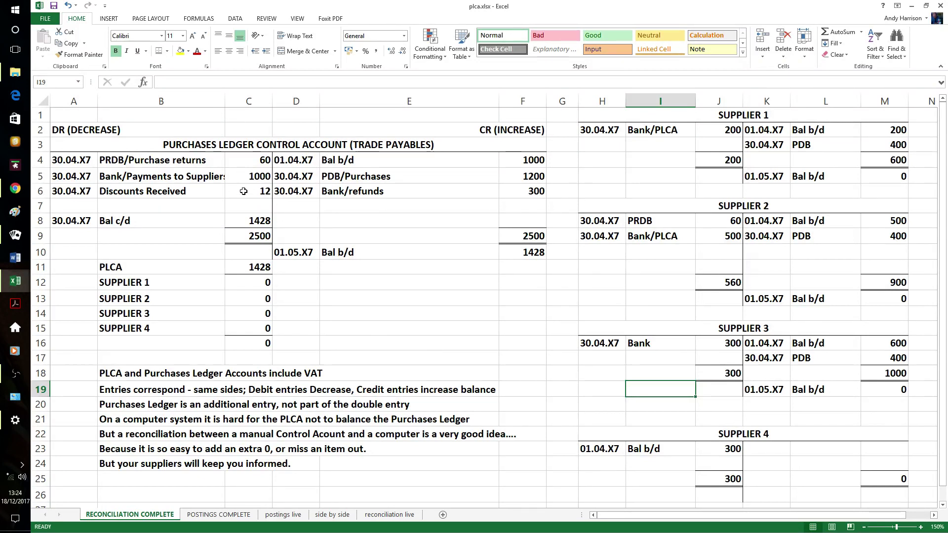
# Post a debit entry in row 10 of the Supplier 2 account, dated 30.04.X7, described Discount Received, for 12.
pyautogui.click(597, 247)
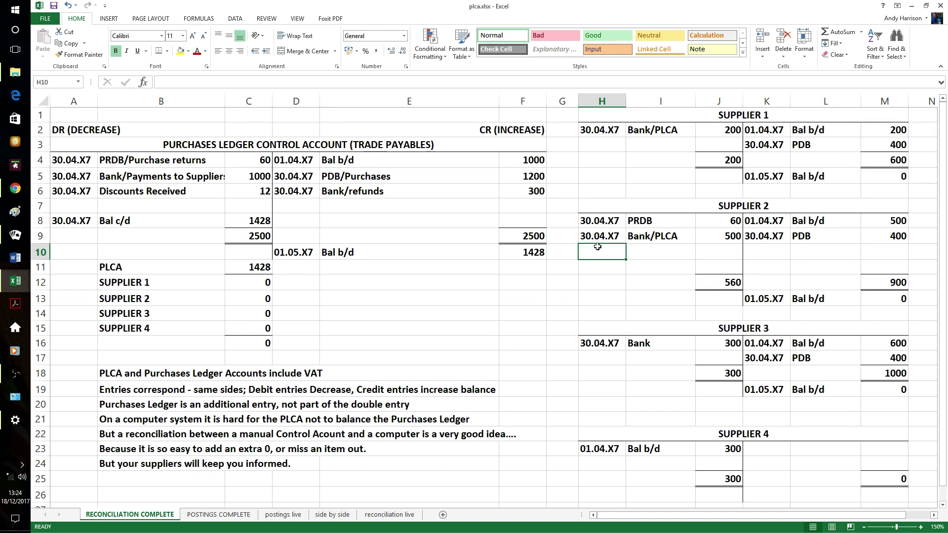
pyautogui.write('30.04.X7')
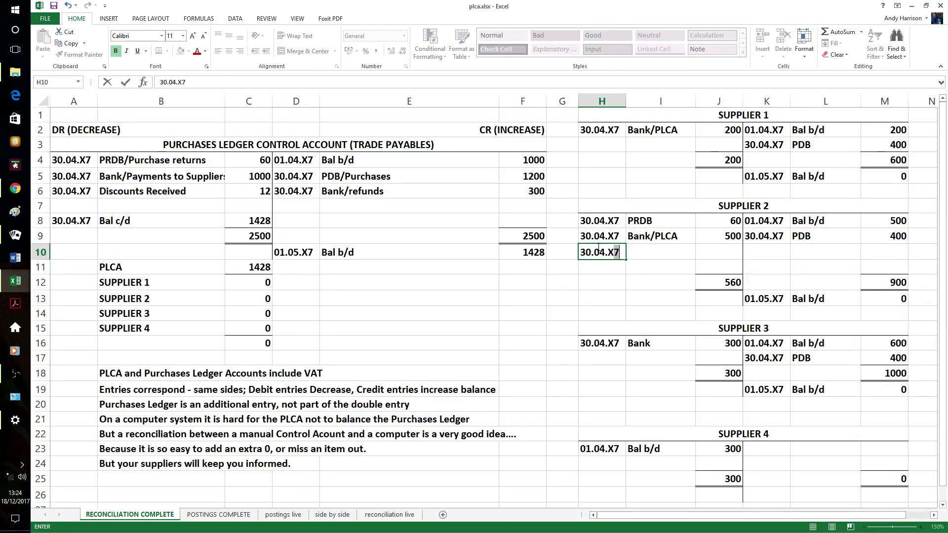
pyautogui.press('Tab')
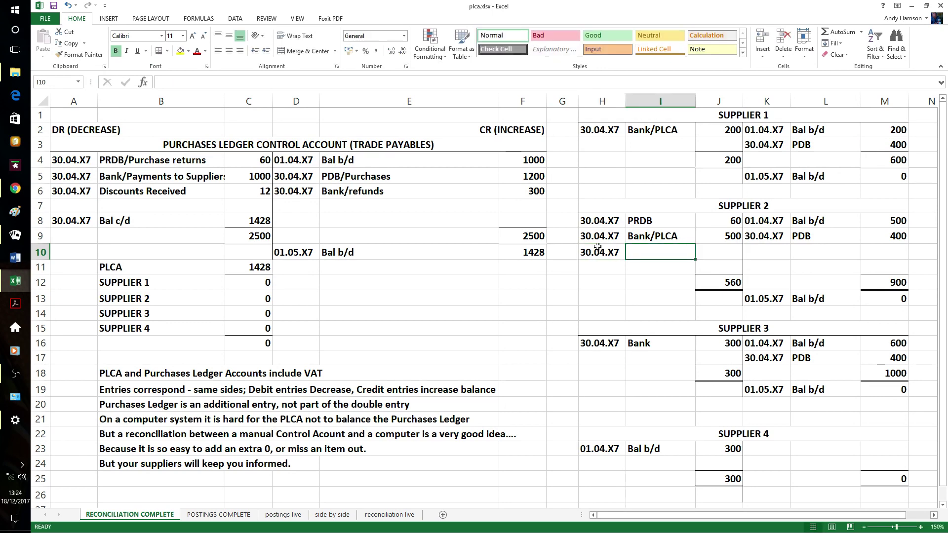
pyautogui.write('Discounmt')
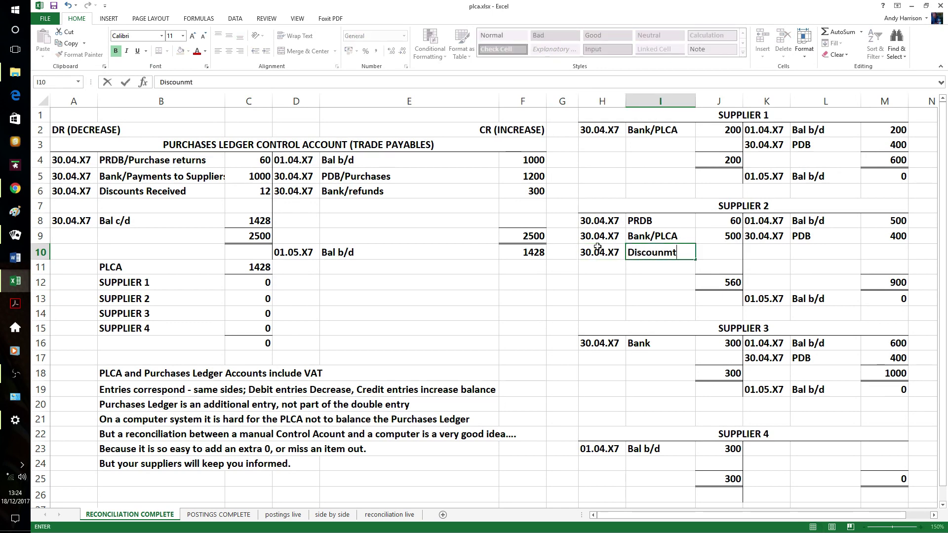
pyautogui.press('BackSpace')
pyautogui.press('BackSpace')
pyautogui.press('BackSpace')
pyautogui.press('BackSpace')
pyautogui.press('BackSpace')
pyautogui.press('BackSpace')
pyautogui.write('t Received')
pyautogui.press('Tab')
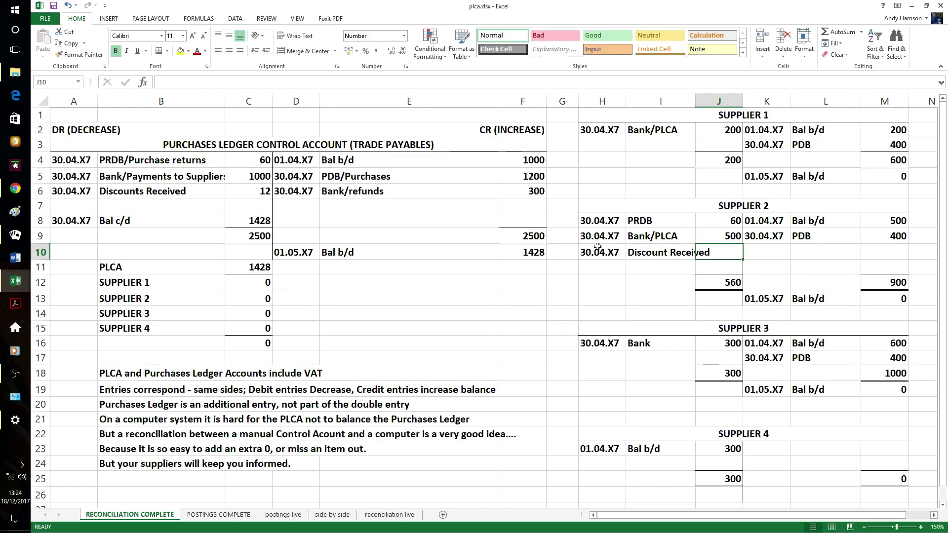
pyautogui.write('12')
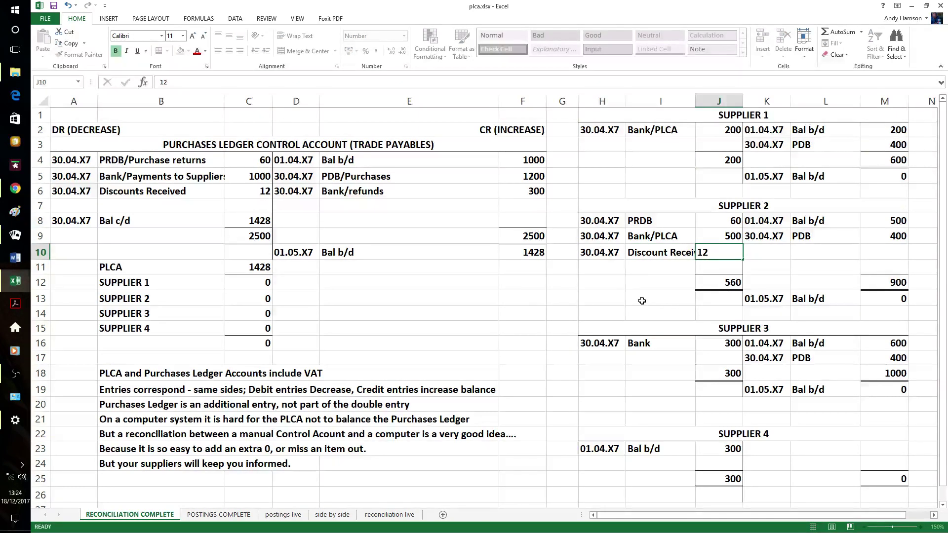
pyautogui.click(641, 300)
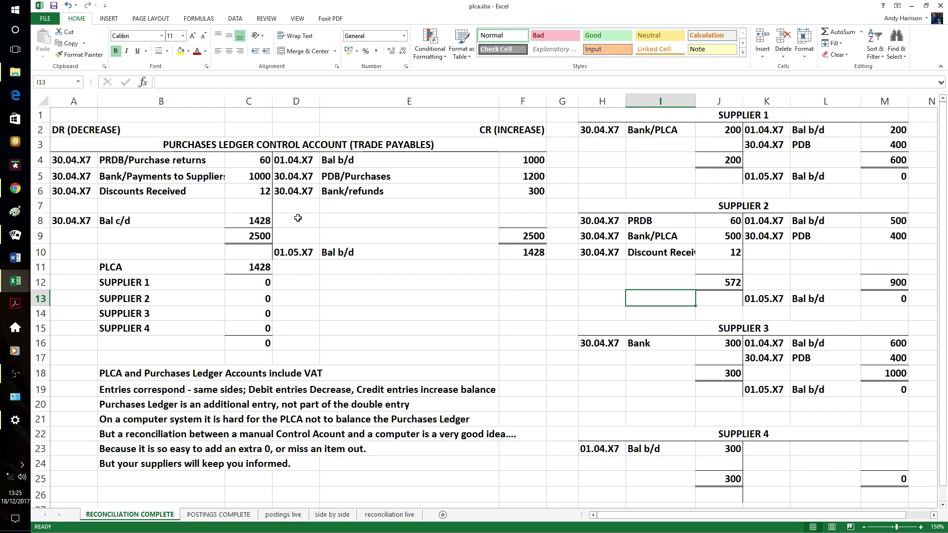
# Post a credit entry in row 23 of the Supplier 4 account, dated 30.04.X7, described Bank/refund, for 300.
pyautogui.click(769, 449)
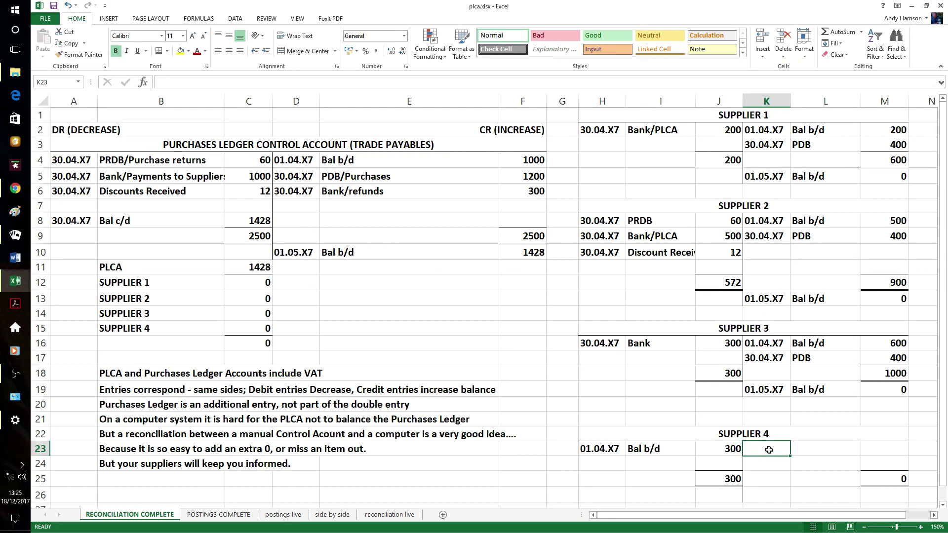
pyautogui.write('30.04.')
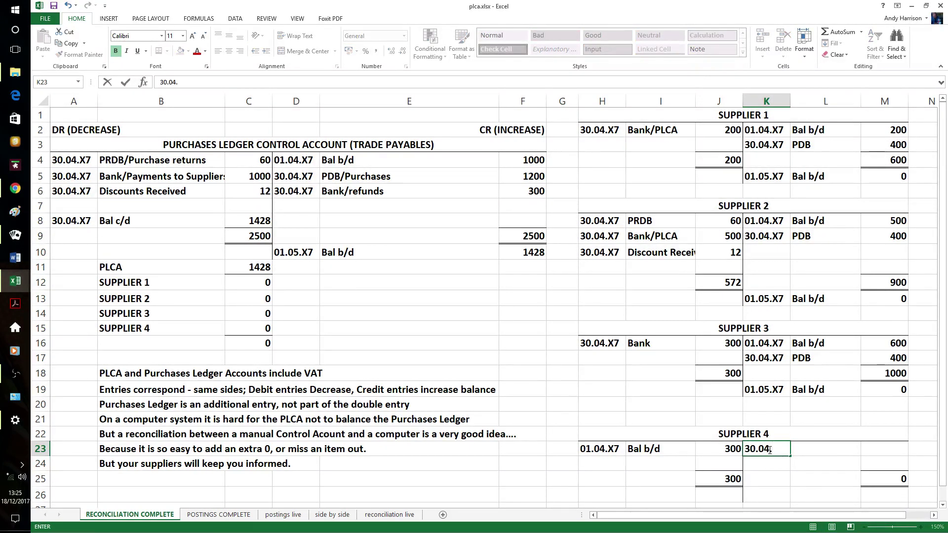
pyautogui.write('X7')
pyautogui.press('Tab')
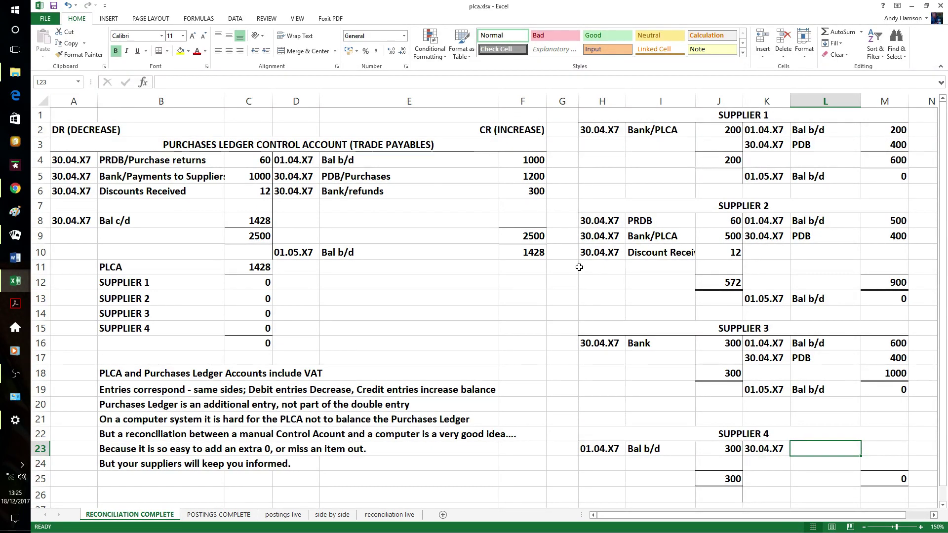
pyautogui.write('Bank/re')
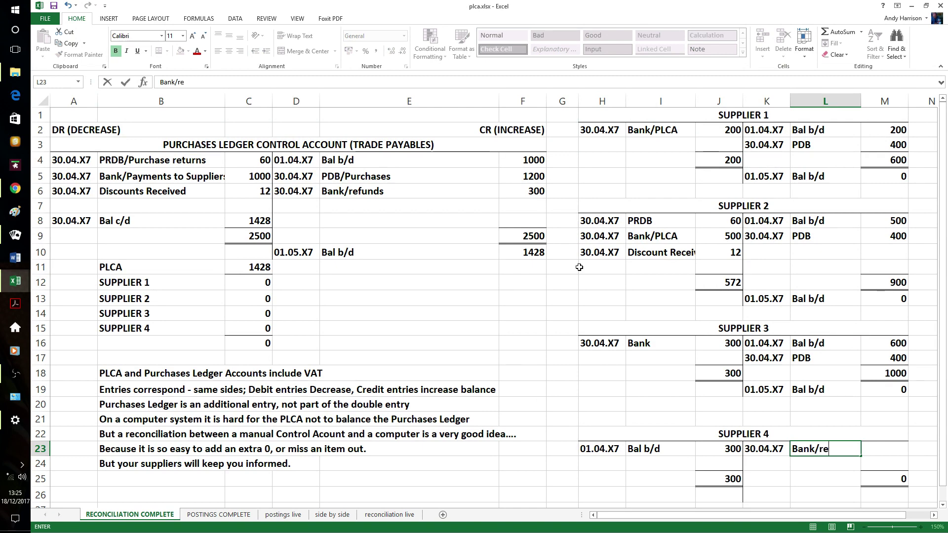
pyautogui.write('fund')
pyautogui.press('Tab')
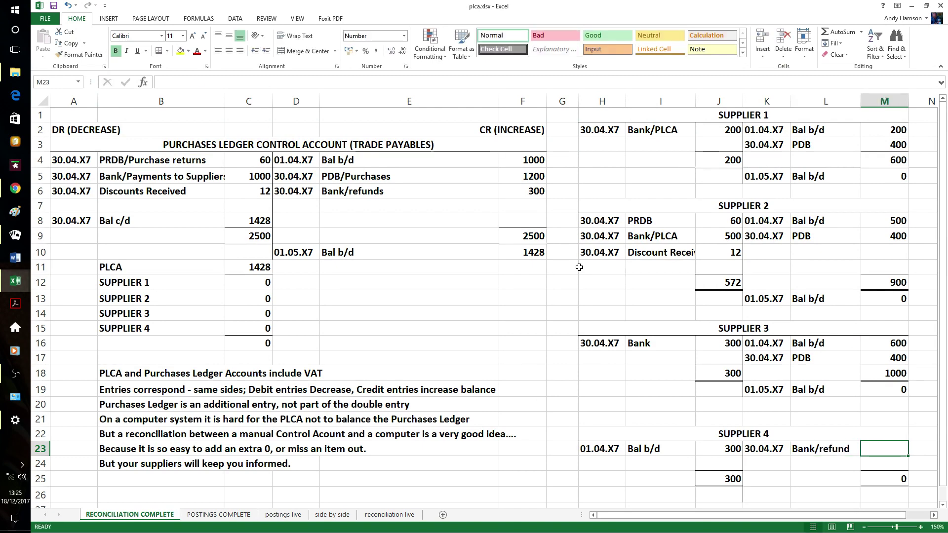
pyautogui.write('300')
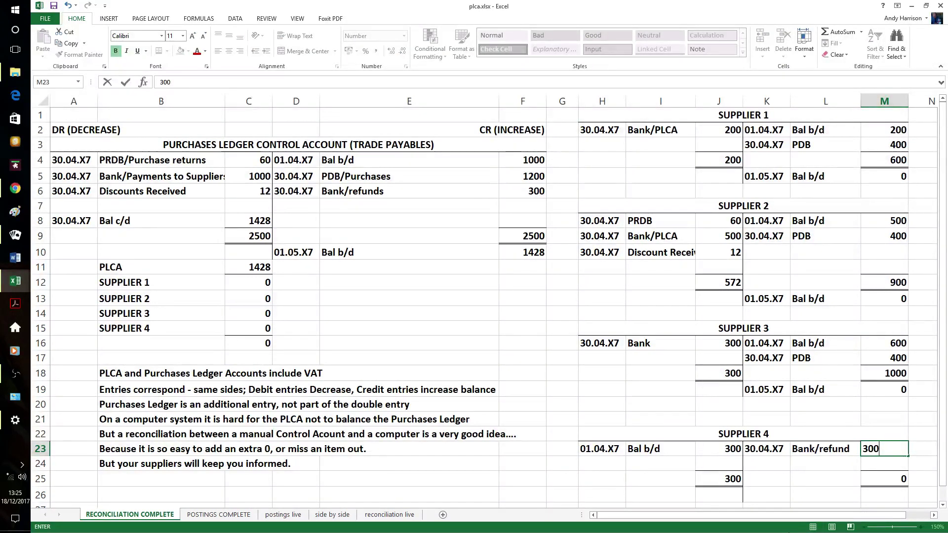
pyautogui.click(819, 418)
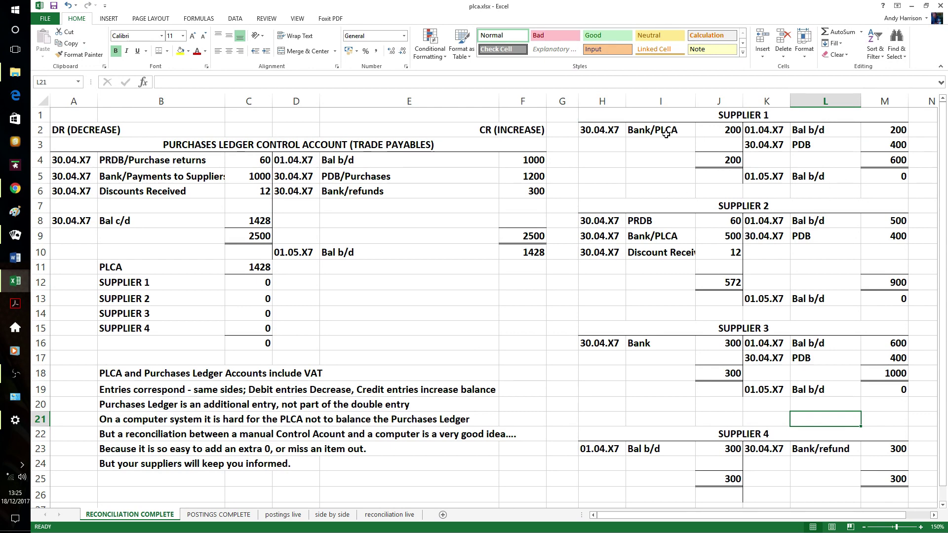
# Enter the Supplier 1 closing balance in row 3 on the debit side, dated 30.04.X7, described Bal c/d, as =600-200.
pyautogui.click(588, 143)
pyautogui.write('30.0')
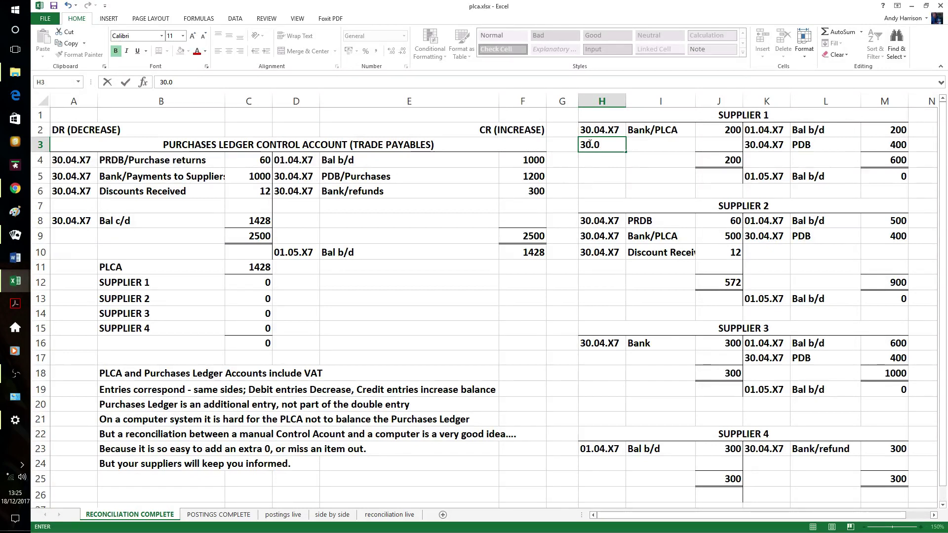
pyautogui.write('.4.0=X7')
pyautogui.press('BackSpace')
pyautogui.press('BackSpace')
pyautogui.press('BackSpace')
pyautogui.press('BackSpace')
pyautogui.write('X7')
pyautogui.press('Tab')
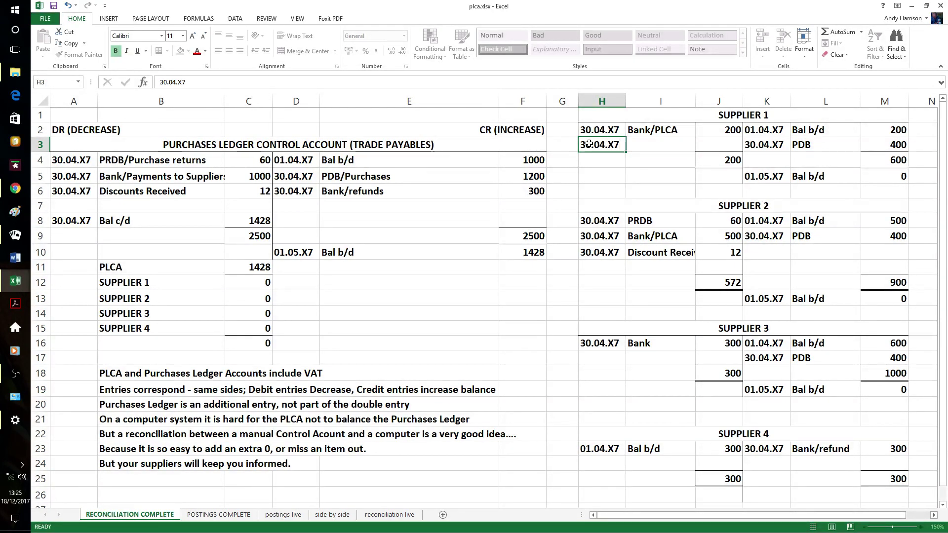
pyautogui.write('Bal')
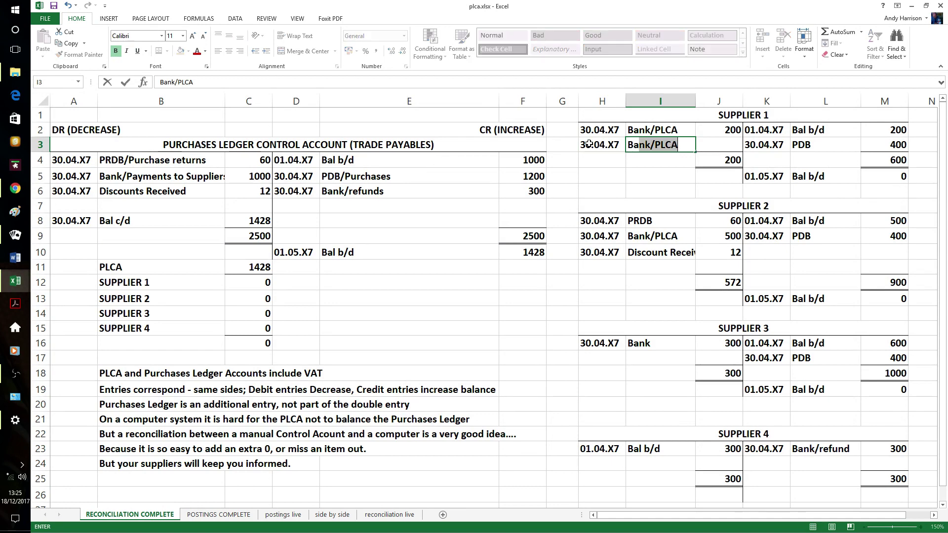
pyautogui.write(' c/d')
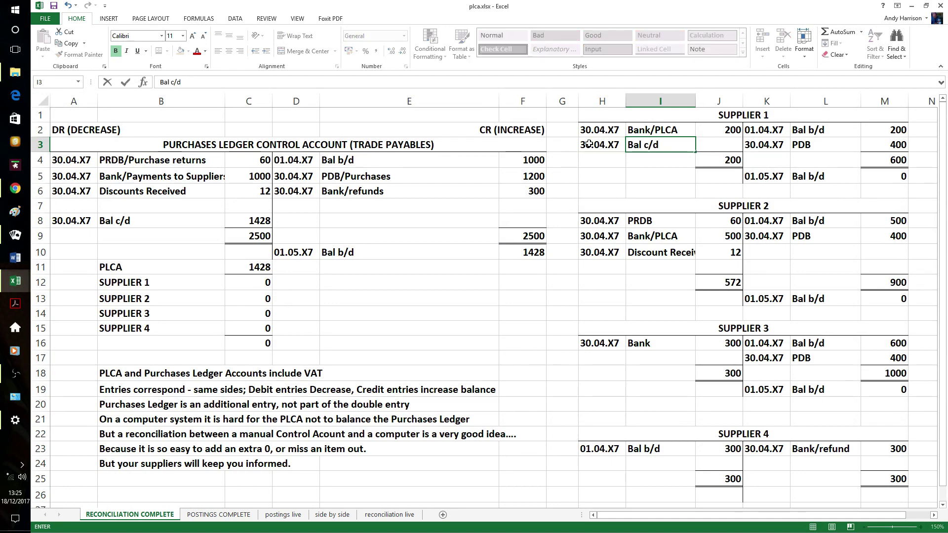
pyautogui.press('Tab')
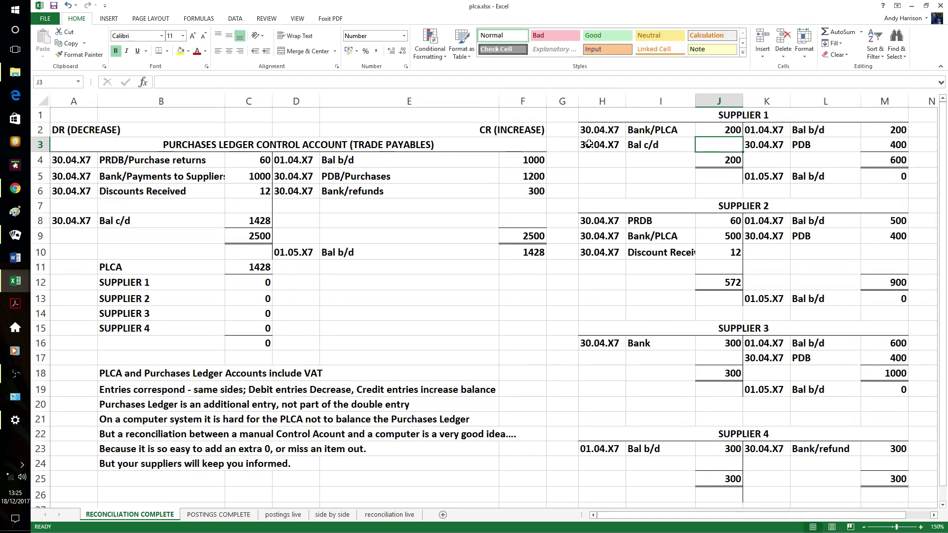
pyautogui.write('=600-200')
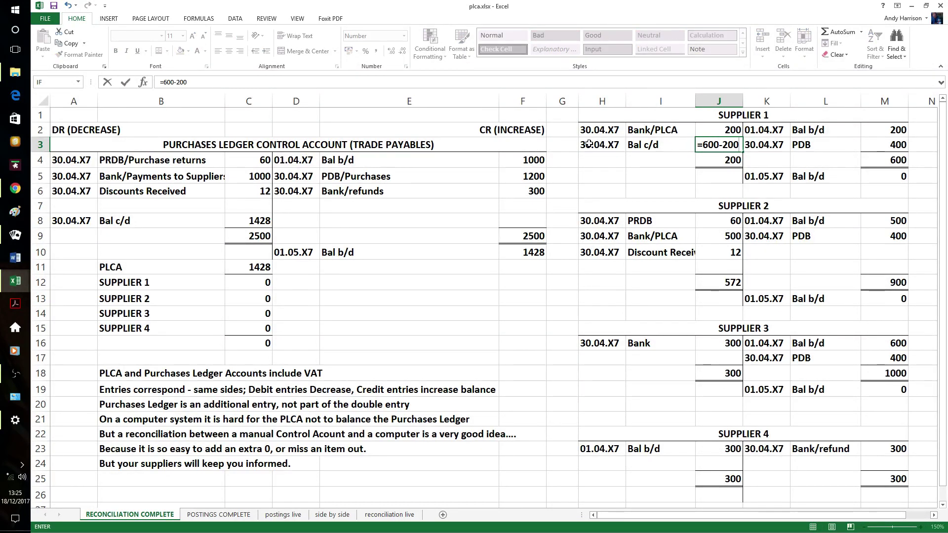
pyautogui.press('Return')
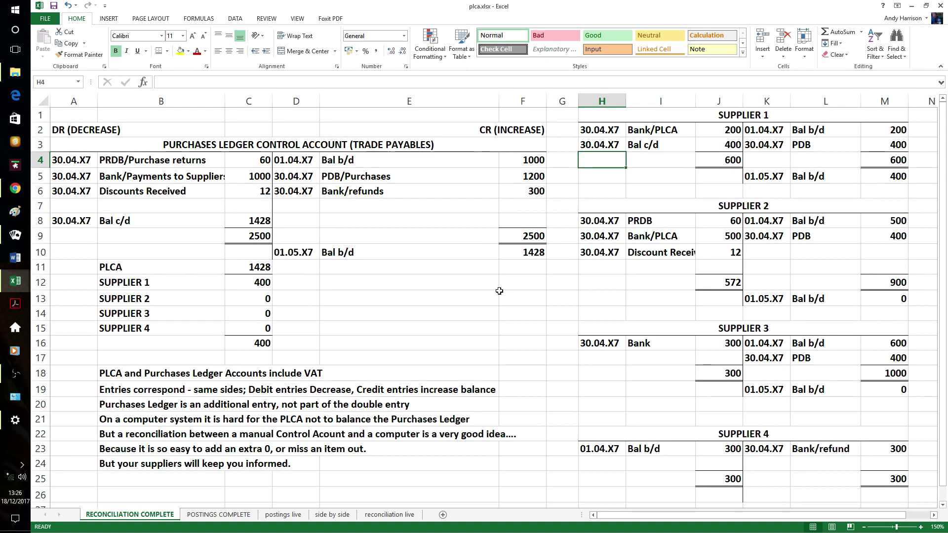
# Enter the Supplier 2 closing balance in row 11 on the debit side, dated 30.04.X7, described Bal c/d, as =900-572.
pyautogui.click(600, 264)
pyautogui.write('30')
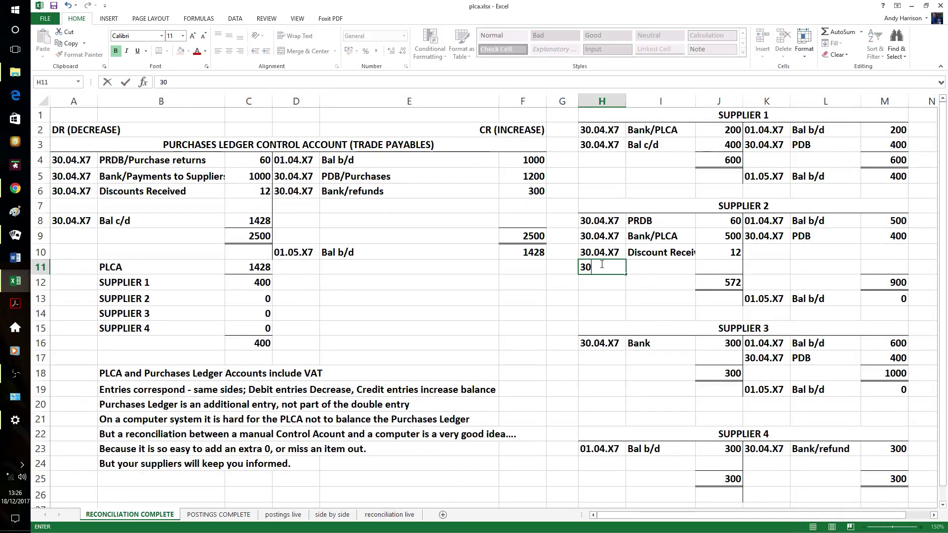
pyautogui.write('.04.X7')
pyautogui.press('Tab')
pyautogui.write('Bal')
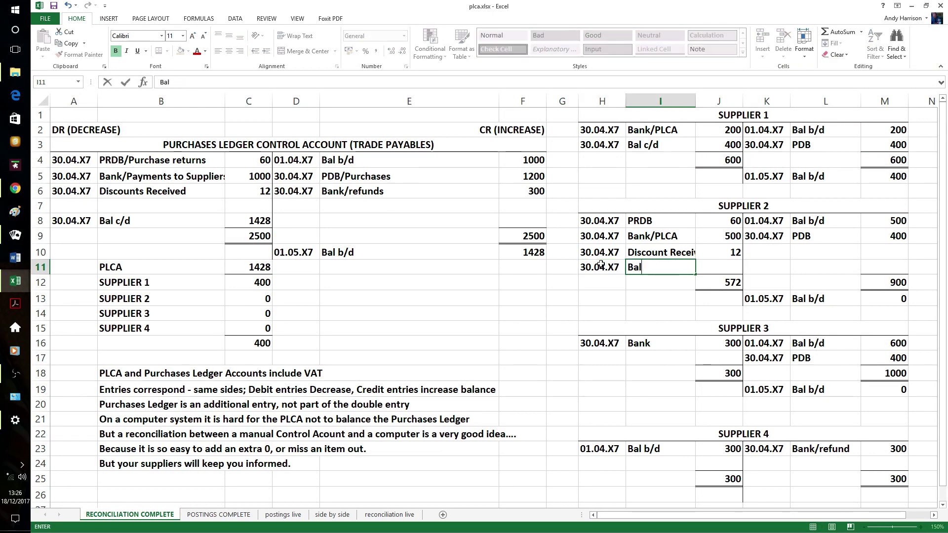
pyautogui.write(' c/d')
pyautogui.press('Tab')
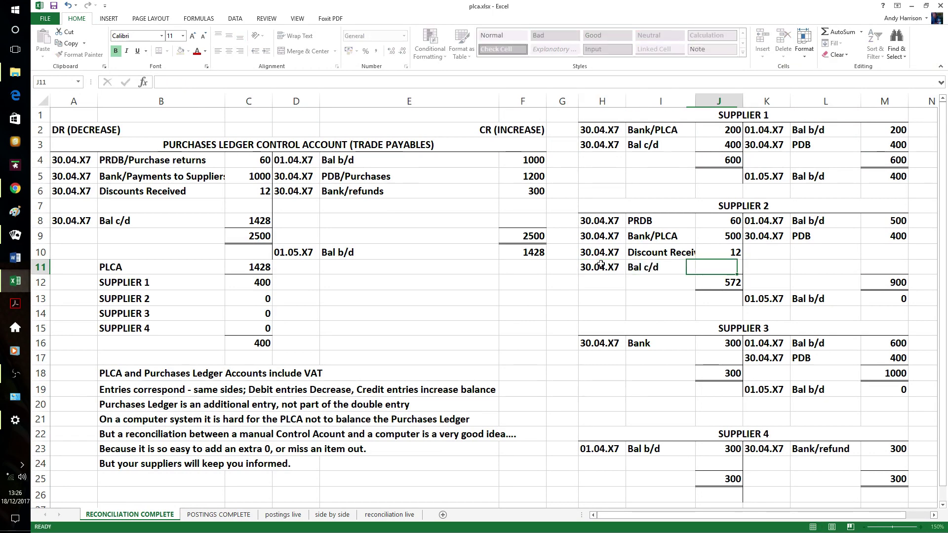
pyautogui.write('=')
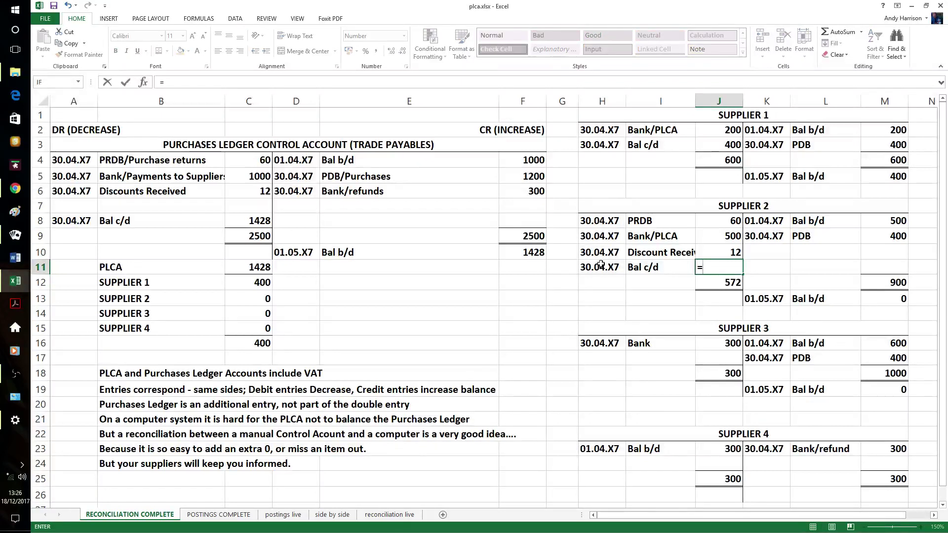
pyautogui.write('900-572')
pyautogui.press('Return')
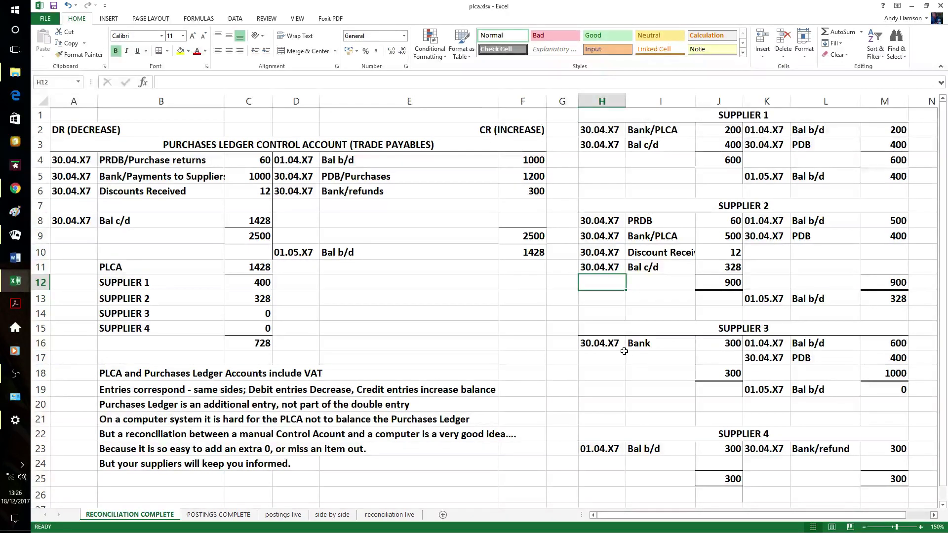
# Enter the Supplier 3 closing balance in row 17 on the debit side, dated 30.04.X7, described Bal c/d, as =1000-300.
pyautogui.click(604, 357)
pyautogui.write('30.04.X7')
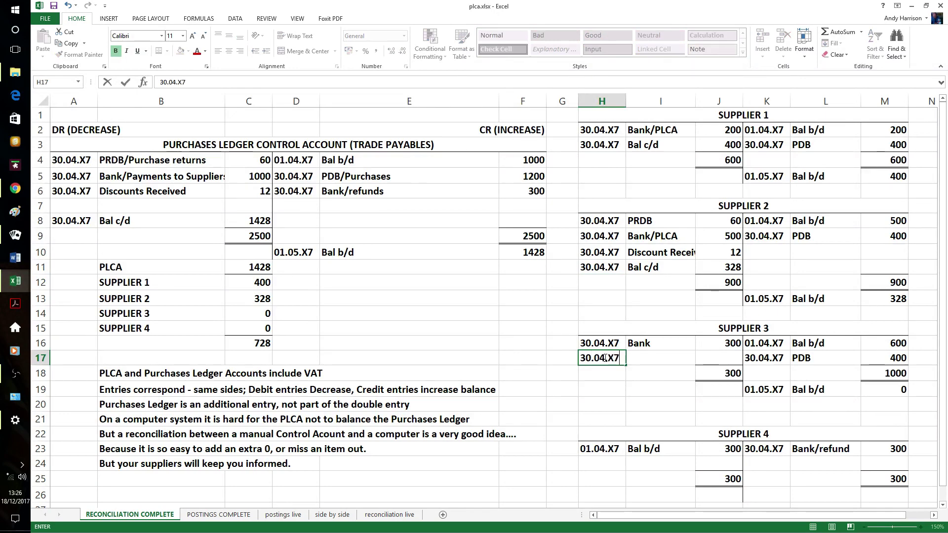
pyautogui.press('Tab')
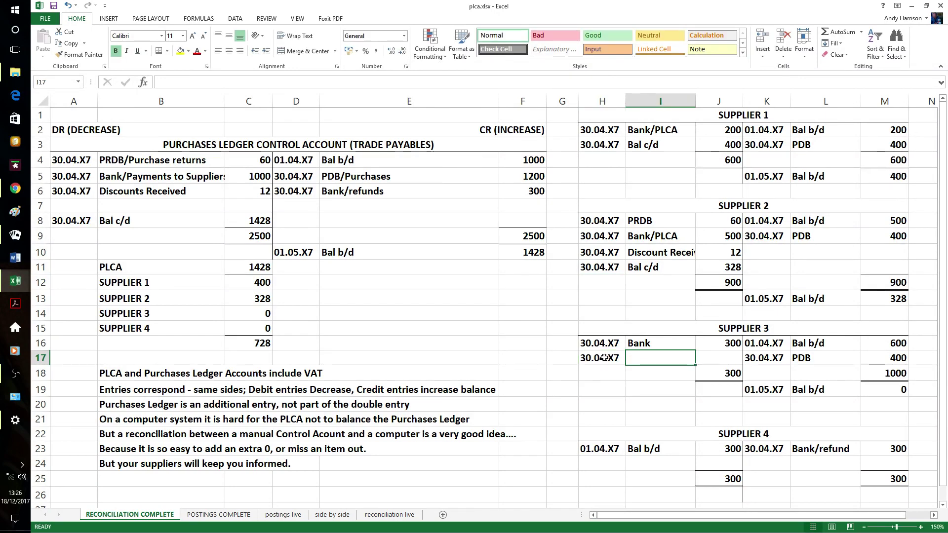
pyautogui.write('Bal c/')
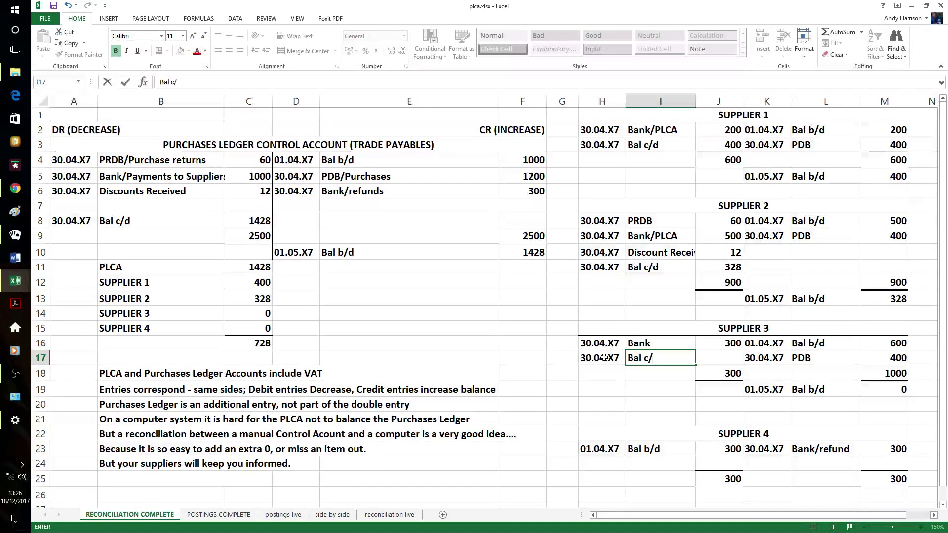
pyautogui.write('d')
pyautogui.press('Tab')
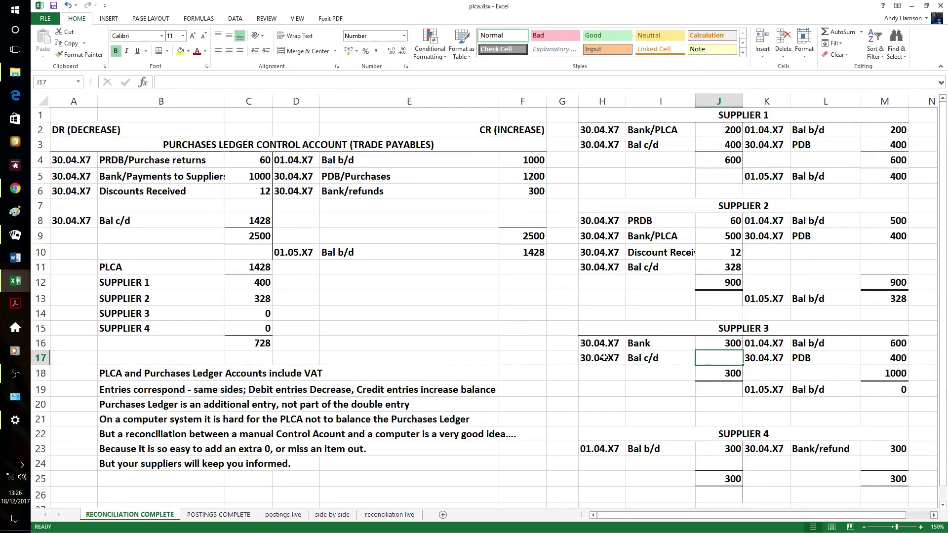
pyautogui.write('=1000')
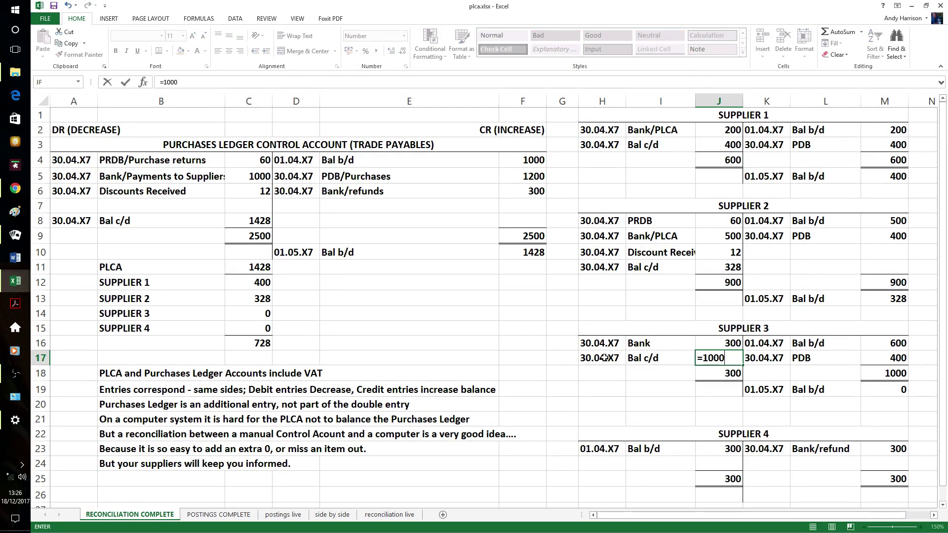
pyautogui.write('-300')
pyautogui.press('Return')
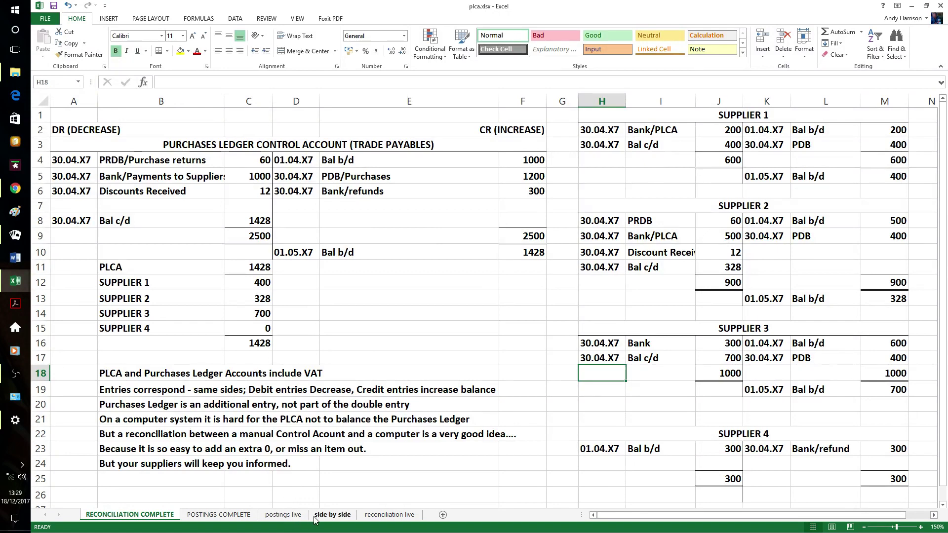
# Copy the purchases ledger control account (A2:F10) from the POSTINGS COMPLETE sheet to B14 of the side by side sheet, below the sales ledger control account.
pyautogui.click(330, 514)
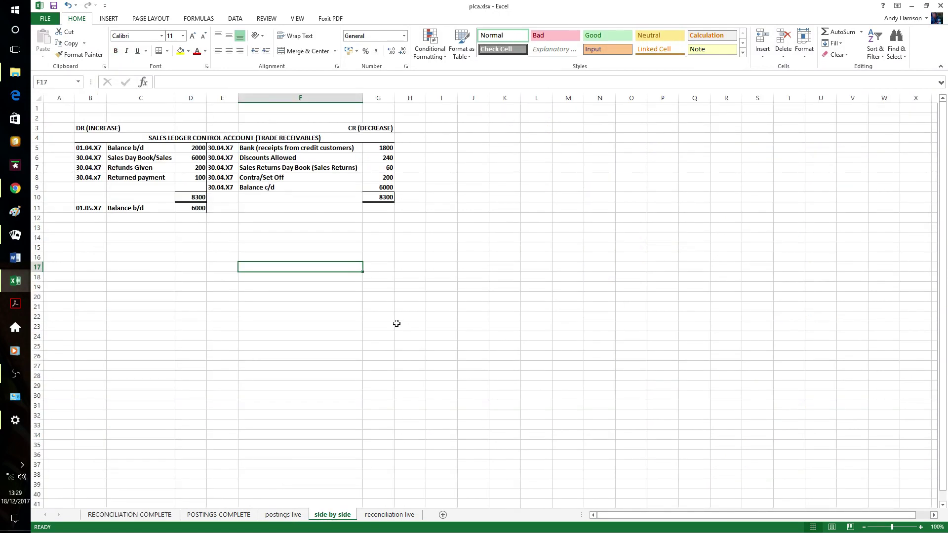
pyautogui.click(920, 527)
pyautogui.click(920, 527)
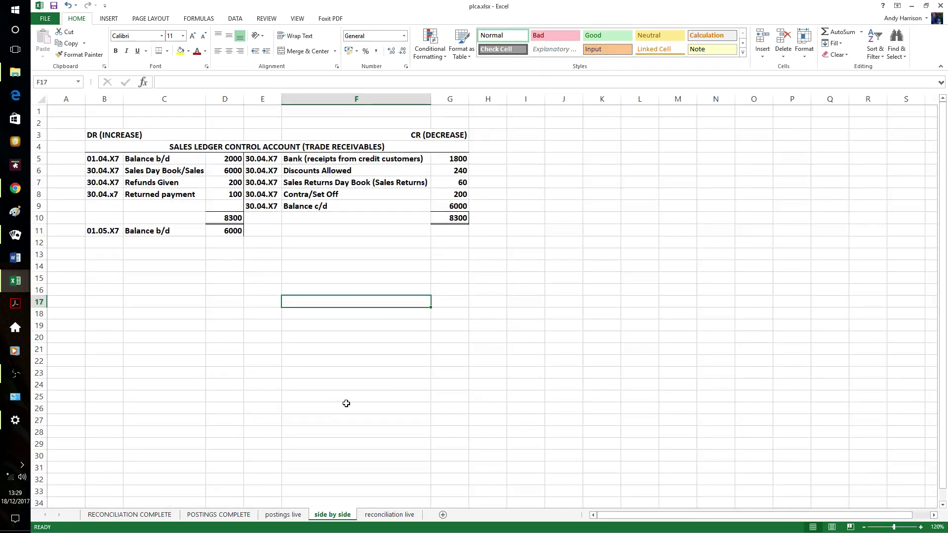
pyautogui.click(218, 375)
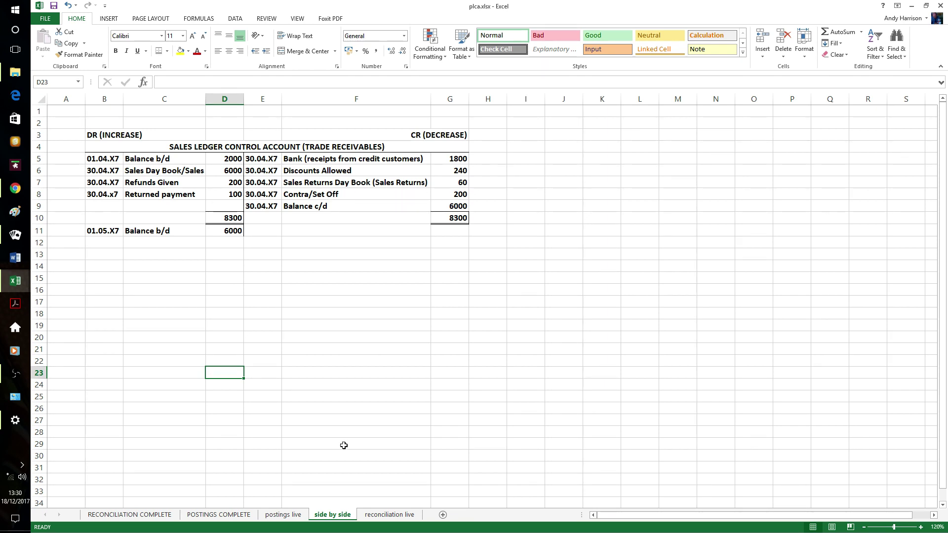
pyautogui.click(212, 514)
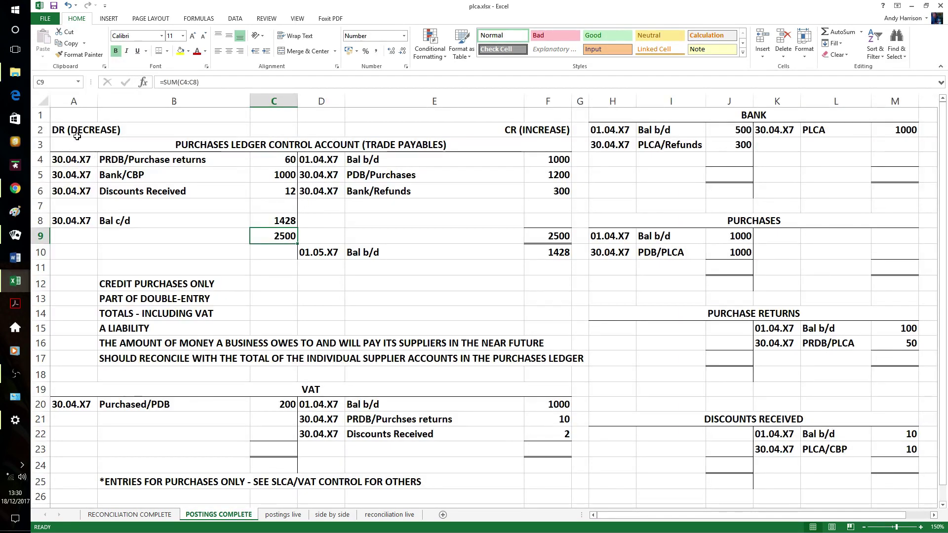
pyautogui.moveTo(63, 132); pyautogui.dragTo(501, 249)
pyautogui.hotkey('ctrl', 'c')
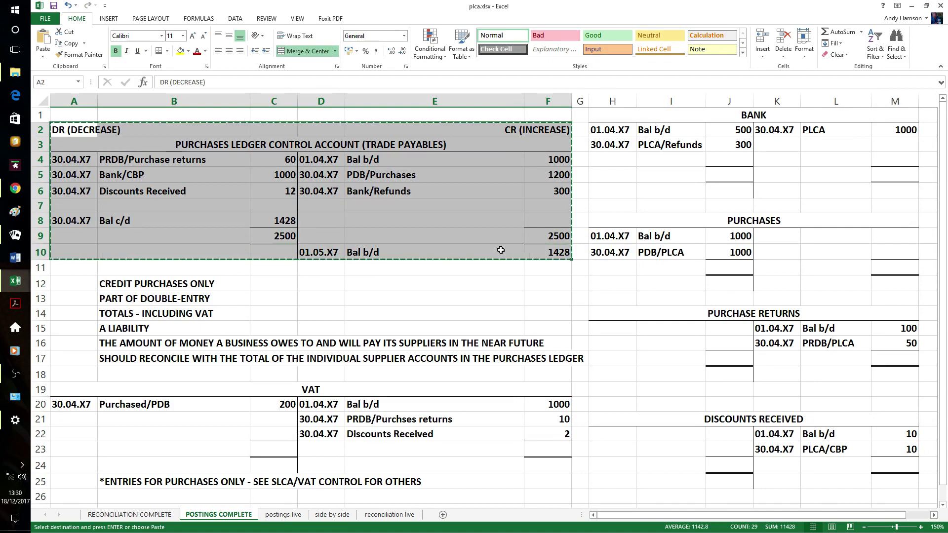
pyautogui.click(321, 514)
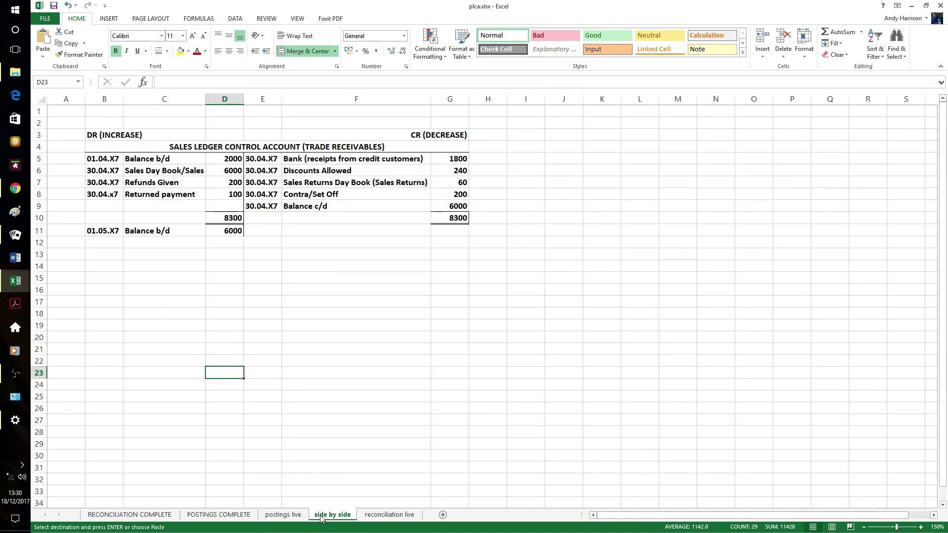
pyautogui.click(111, 269)
pyautogui.hotkey('ctrl', 'v')
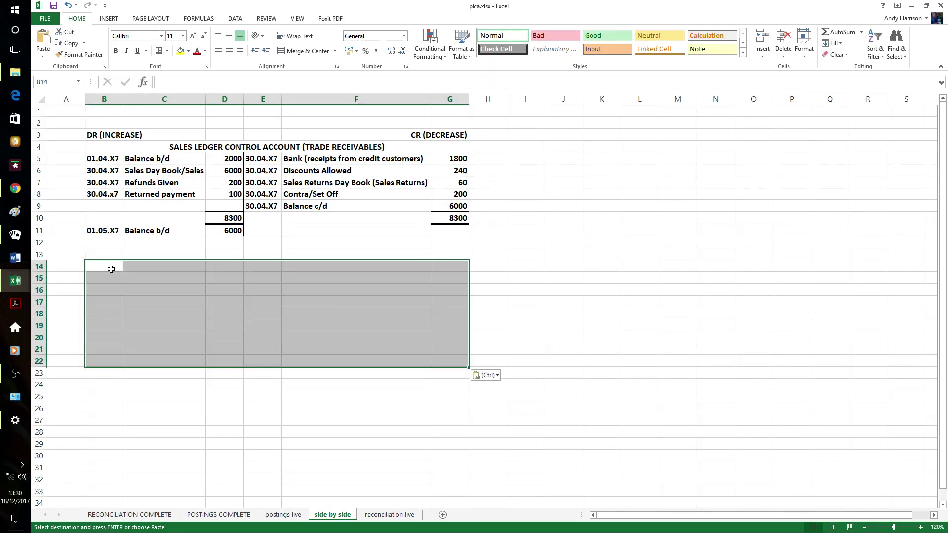
pyautogui.click(520, 300)
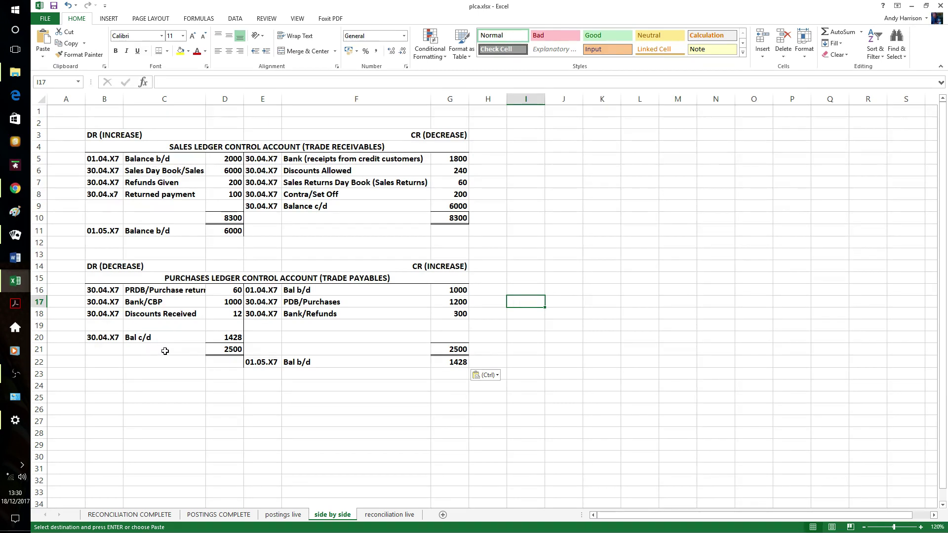
pyautogui.click(478, 192)
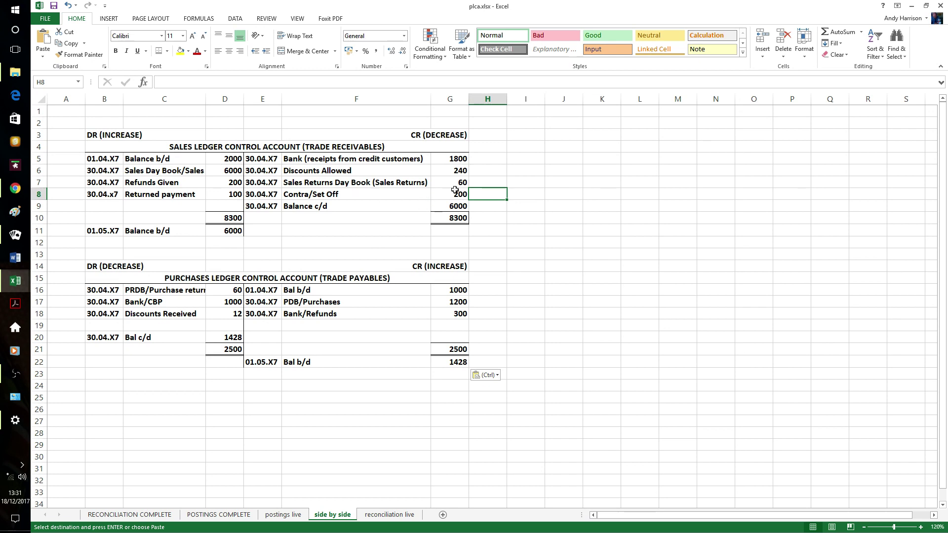
pyautogui.click(114, 322)
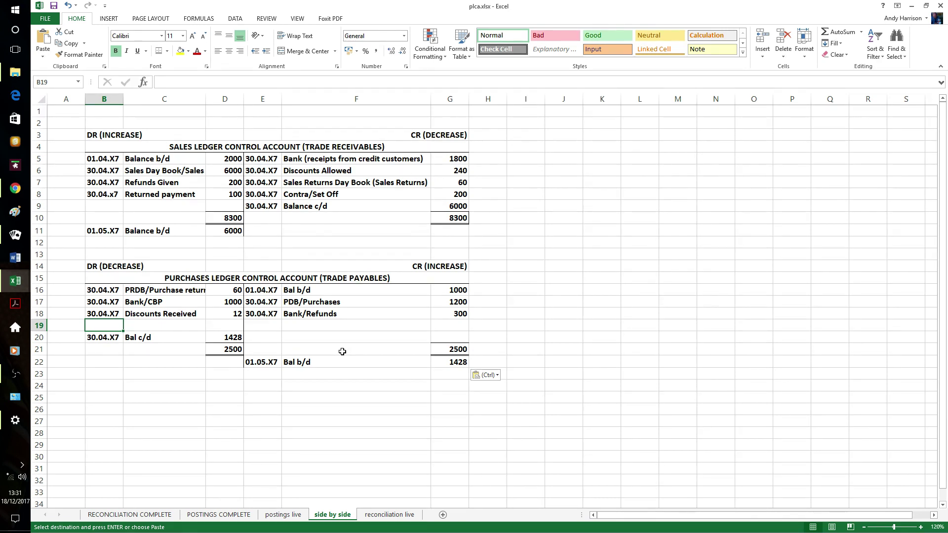
# Enter a debit of 200 in row 19 of the purchases ledger control account, dated 30.04.X7 and described Contra/set off.
pyautogui.write('3')
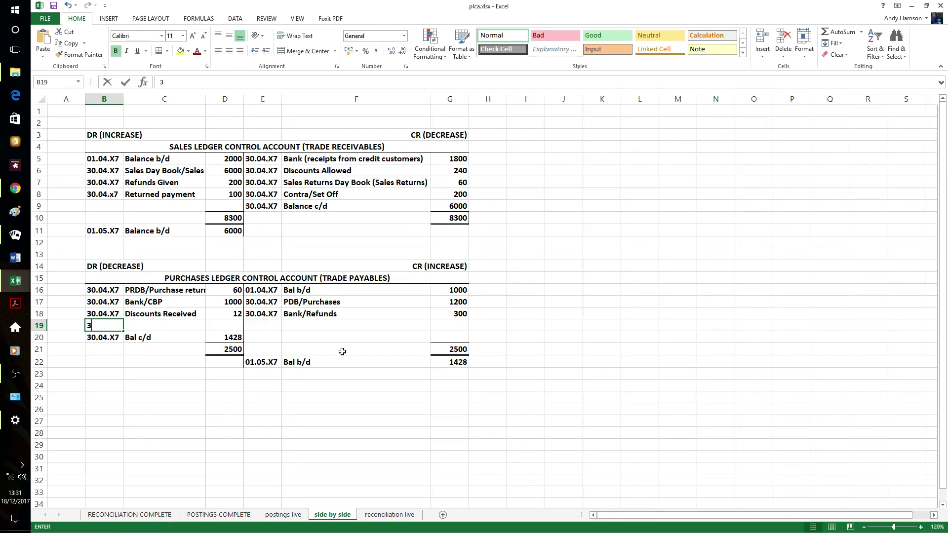
pyautogui.write('0.04.X7')
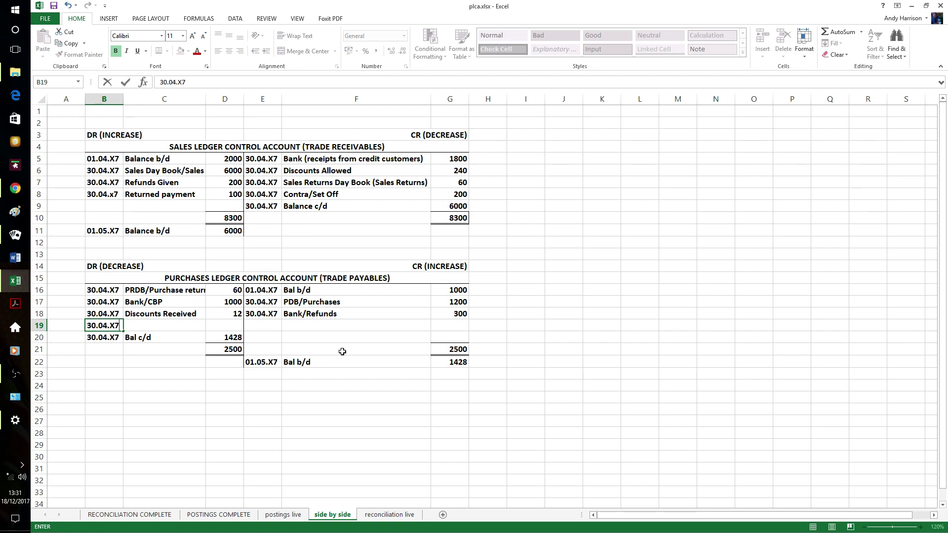
pyautogui.press('Tab')
pyautogui.write('C')
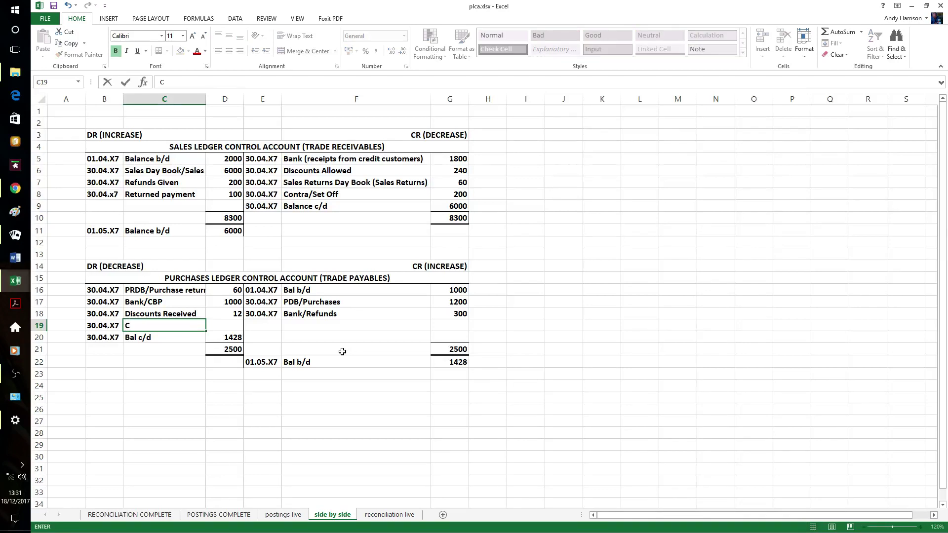
pyautogui.write('ontra/set off')
pyautogui.press('Tab')
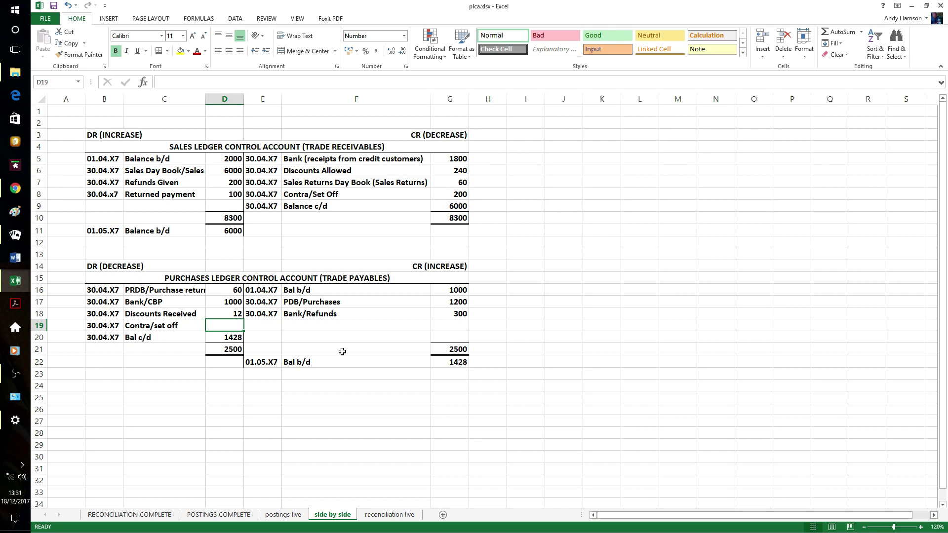
pyautogui.write('200')
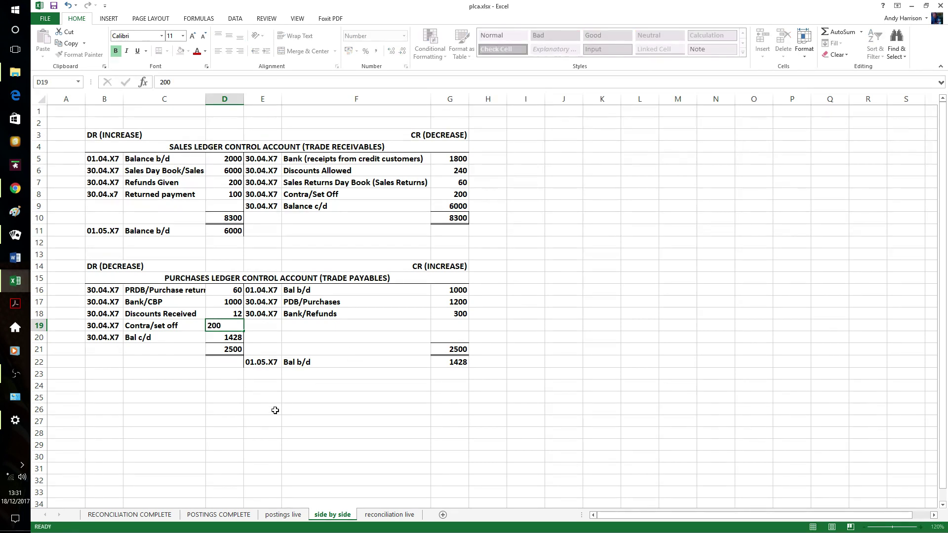
pyautogui.click(274, 410)
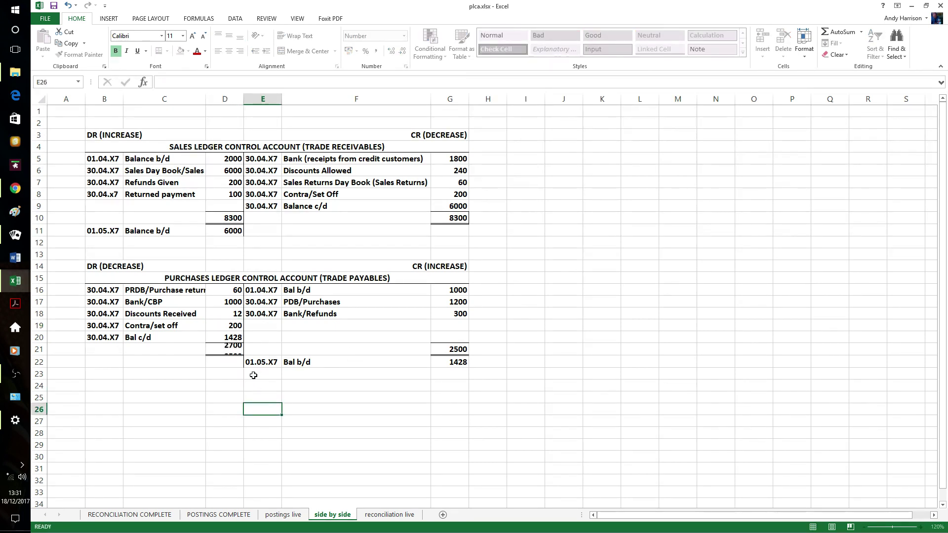
# Set the Bal c/d amount in D20 of the purchases ledger control account to 1228.
pyautogui.click(234, 340)
pyautogui.write('1228')
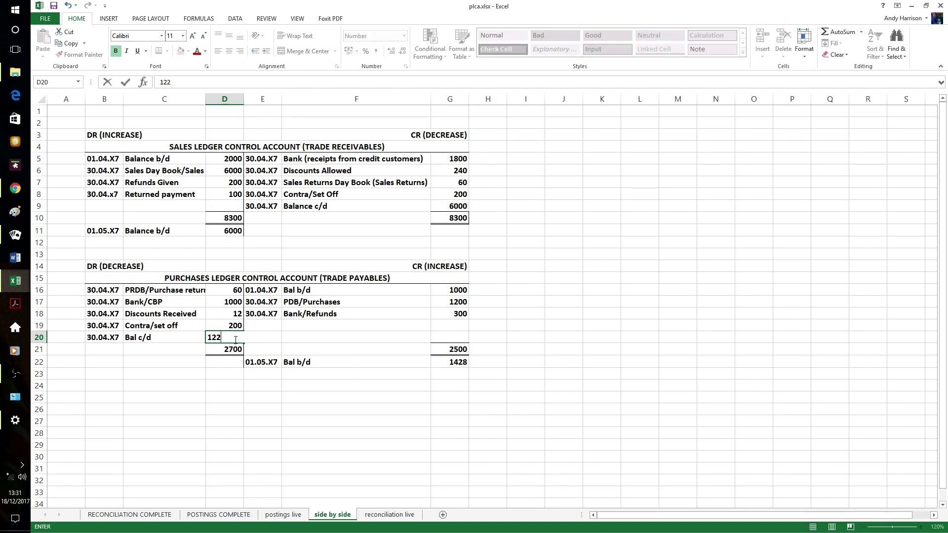
pyautogui.click(447, 423)
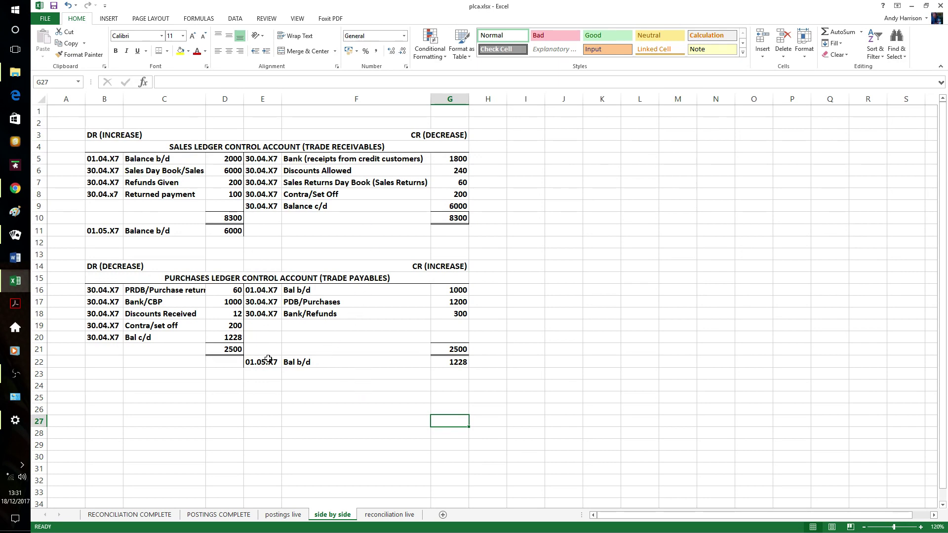
pyautogui.click(15, 376)
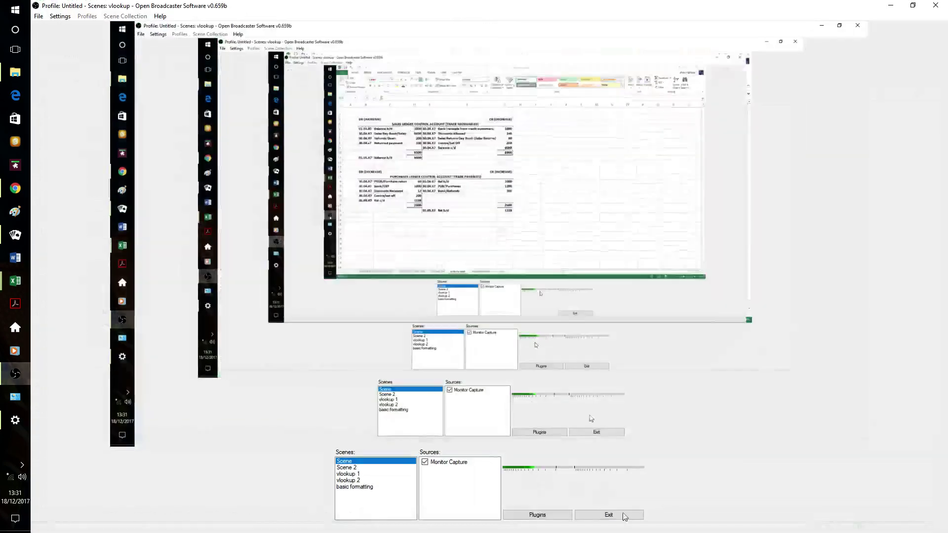